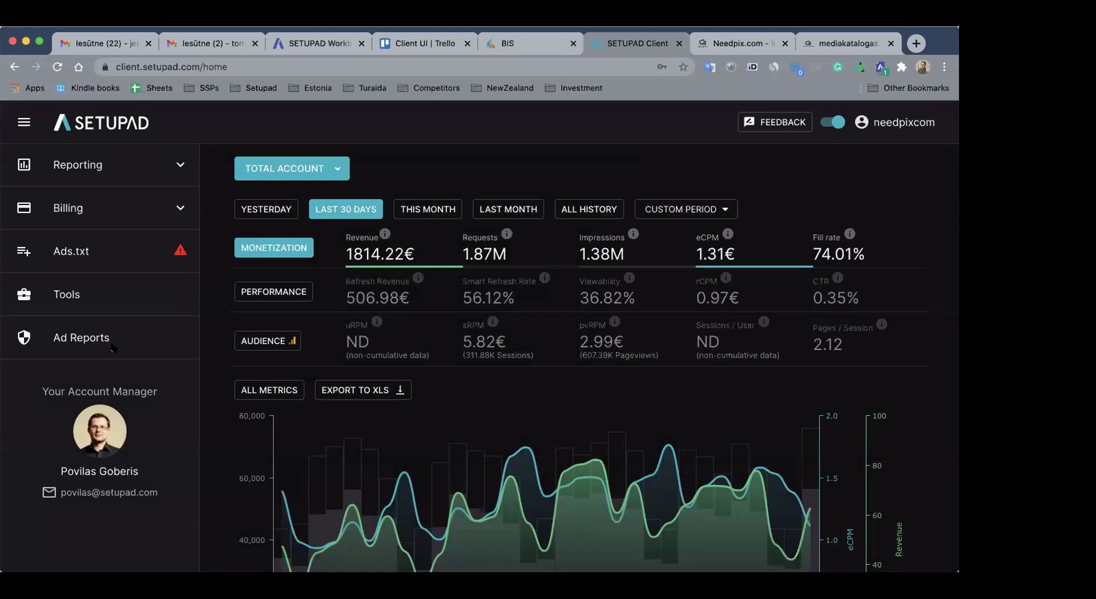
Open Ad Reports to view reports 84, 74 and 73, then switch to the Needpix.com tab
{"action": "left_click", "coordinate": [83, 338]}
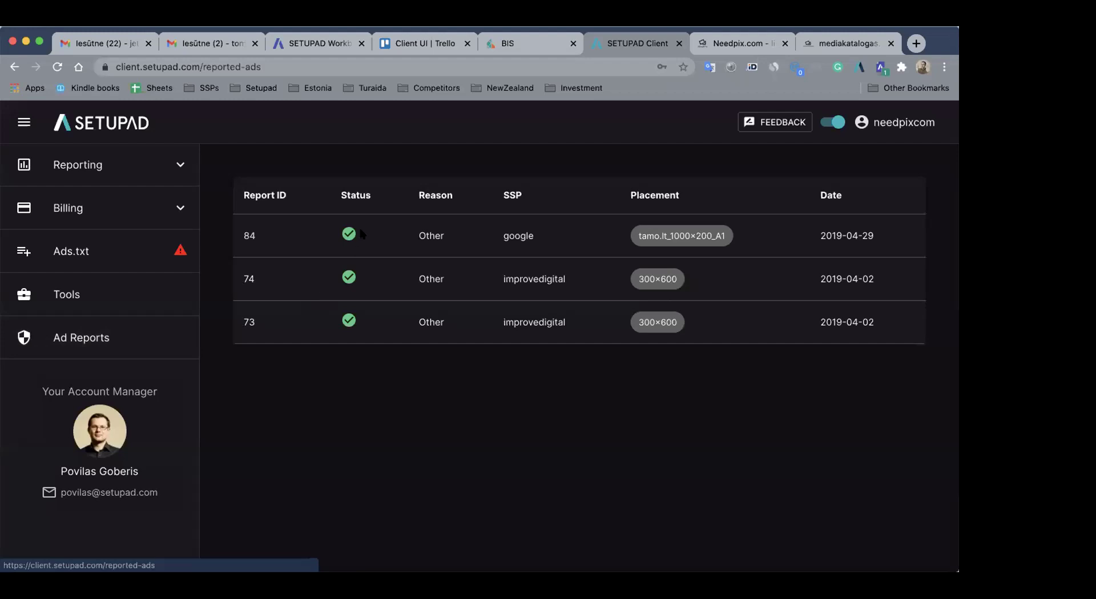
{"action": "mouse_move", "coordinate": [347, 232]}
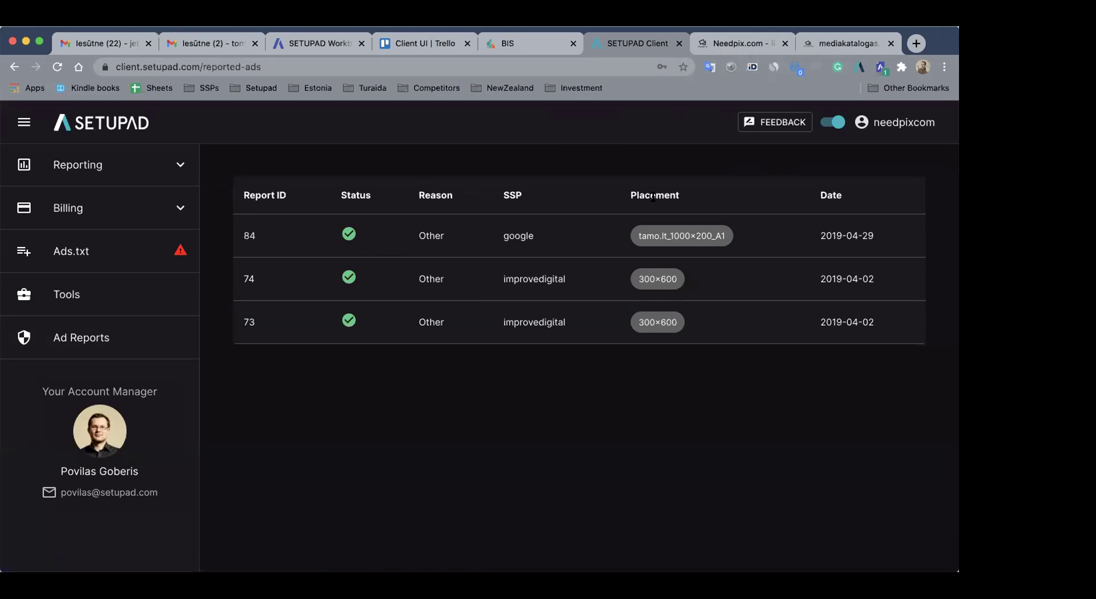
{"action": "left_click", "coordinate": [737, 40]}
Scroll Needpix.com to review the Setupad per-ad-slot overlays, then return to the SETUPAD Client tab
{"action": "scroll", "coordinate": [202, 423], "scroll_direction": "down", "scroll_amount": 3}
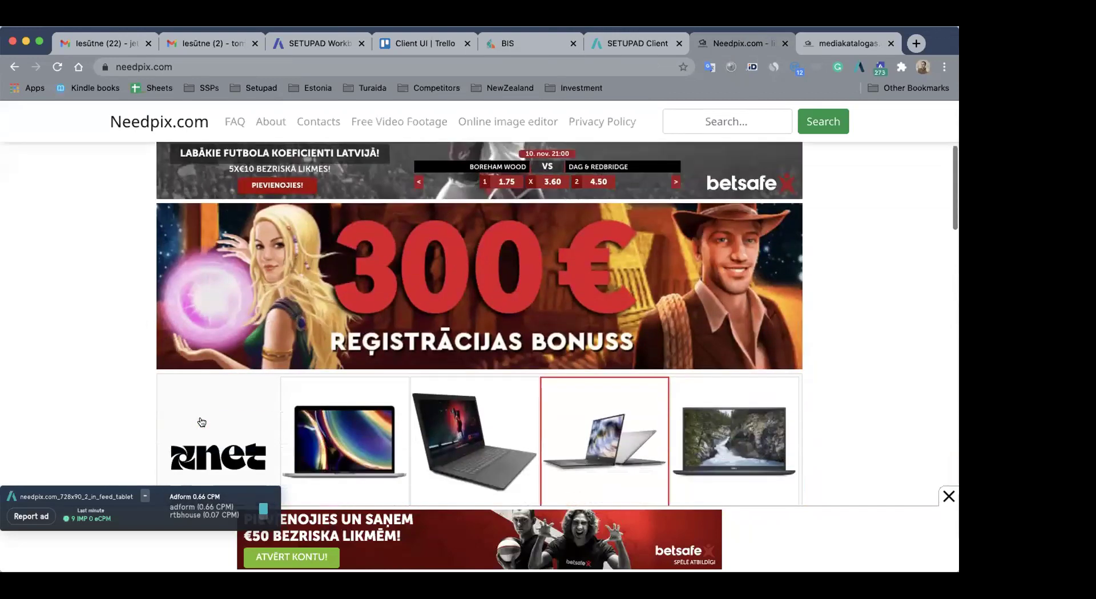
{"action": "scroll", "coordinate": [202, 422], "scroll_direction": "down", "scroll_amount": 1}
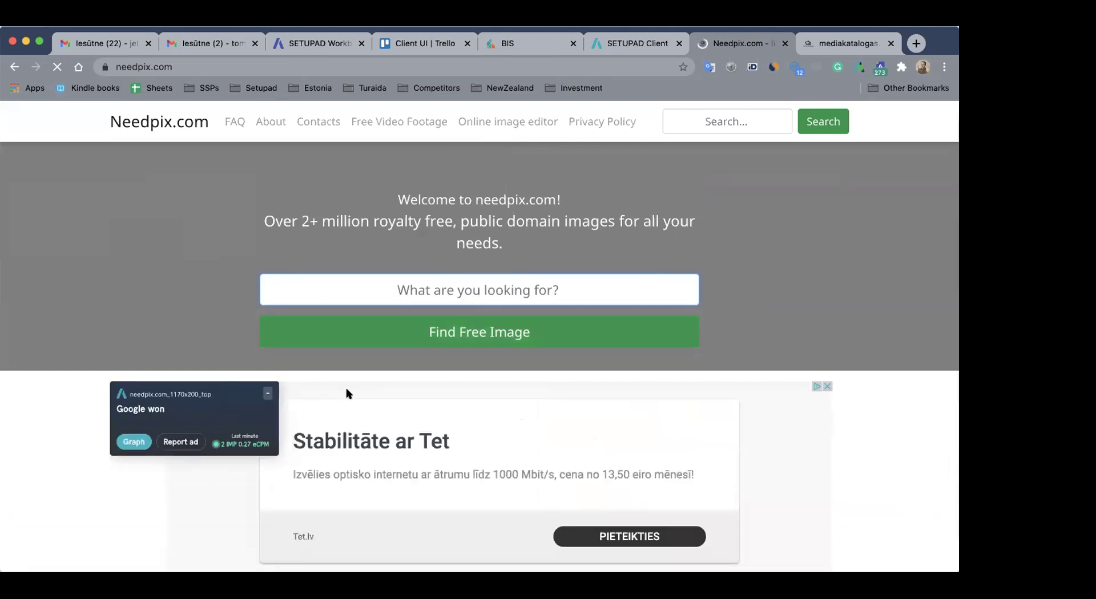
{"action": "scroll", "coordinate": [347, 392], "scroll_direction": "down", "scroll_amount": 4}
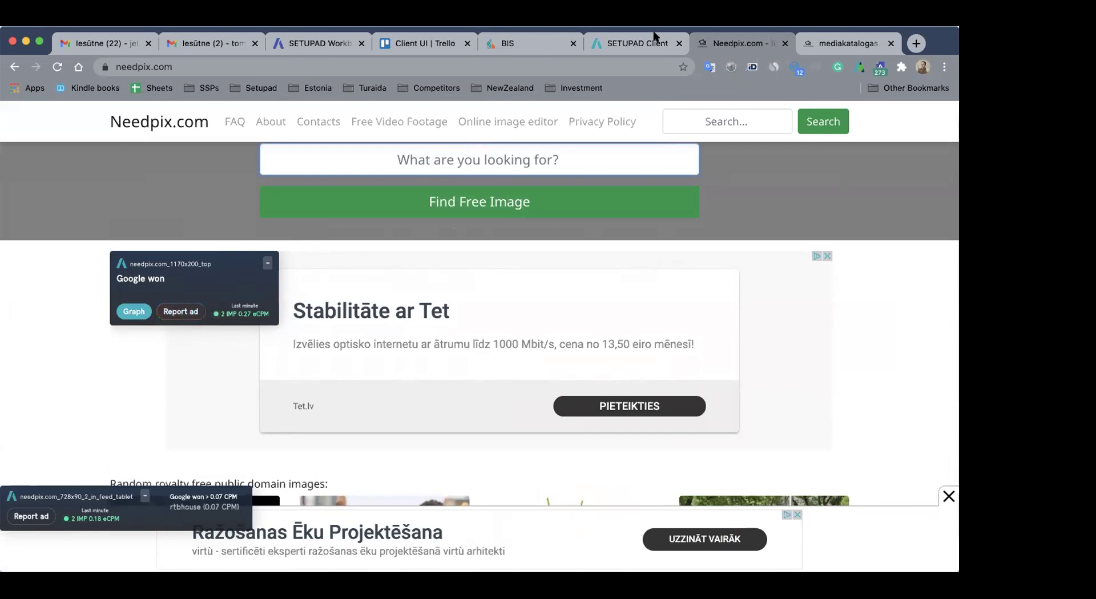
{"action": "left_click", "coordinate": [628, 43]}
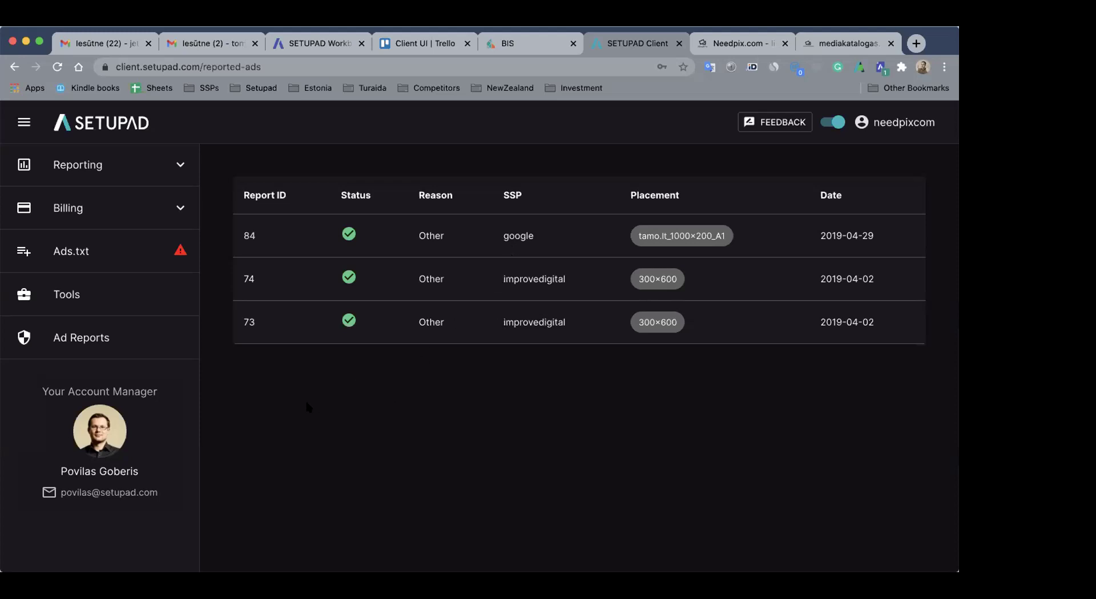
Visit Tools, glance over Needpix.com, then open the Ads.txt status page for the three sites
{"action": "left_click", "coordinate": [108, 297]}
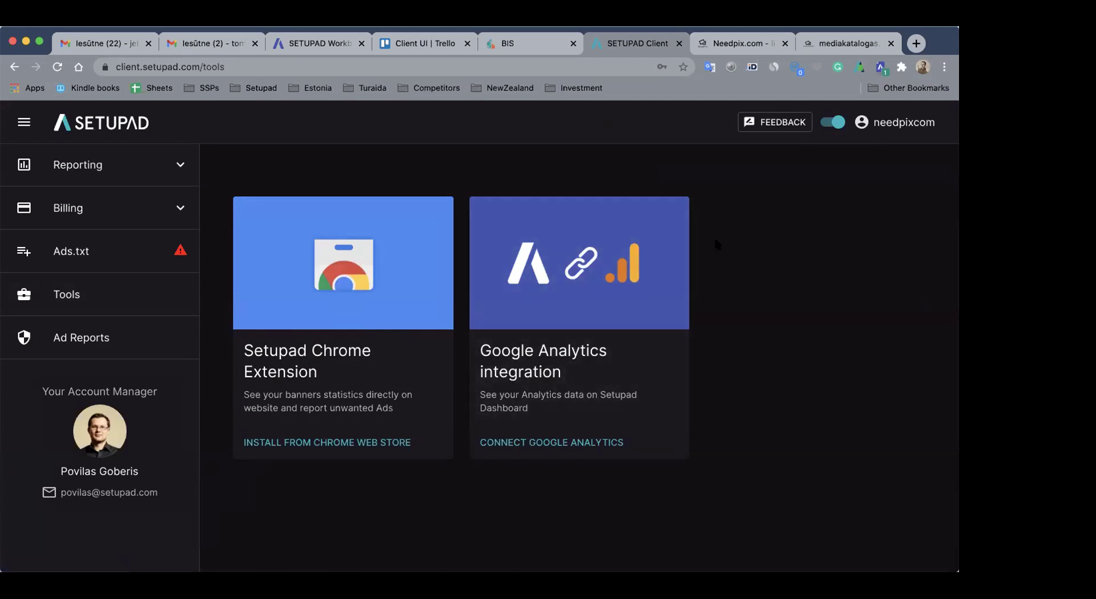
{"action": "left_click", "coordinate": [735, 45]}
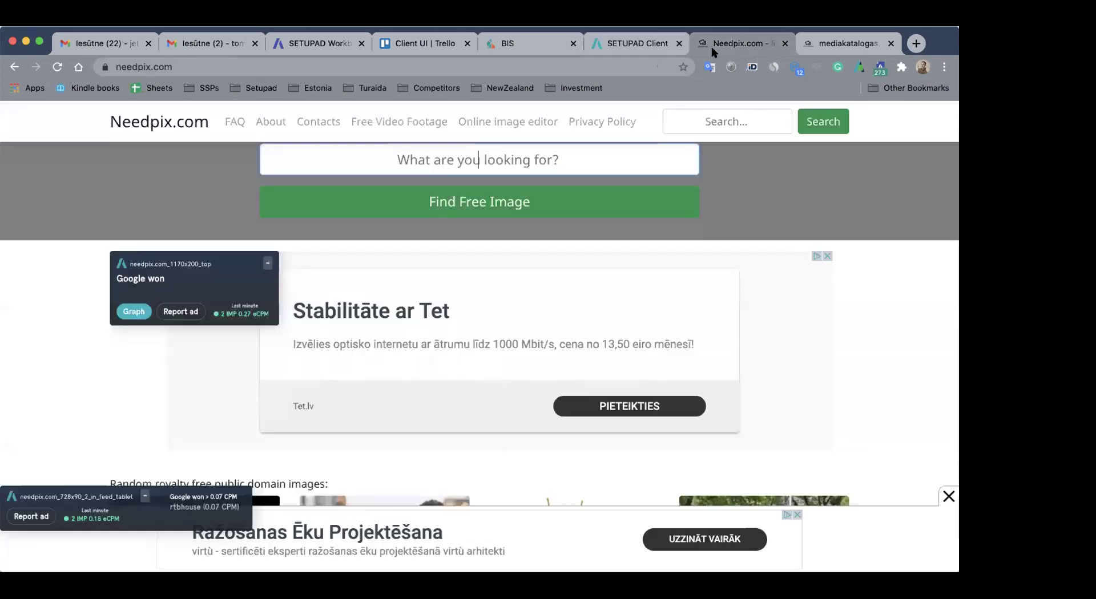
{"action": "scroll", "coordinate": [239, 314], "scroll_direction": "down", "scroll_amount": 7}
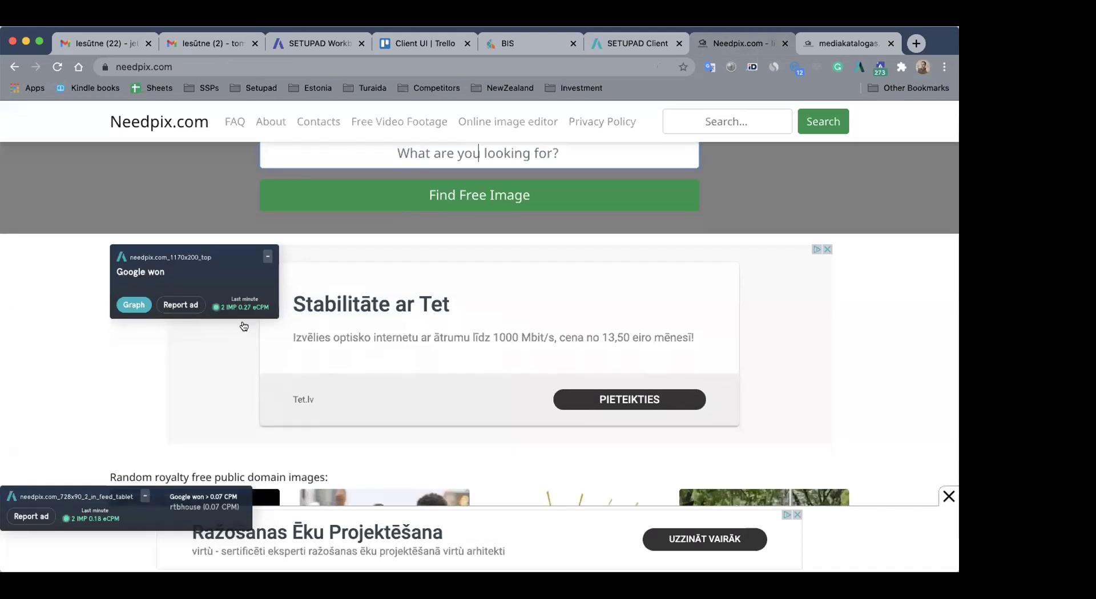
{"action": "scroll", "coordinate": [243, 326], "scroll_direction": "down", "scroll_amount": 1}
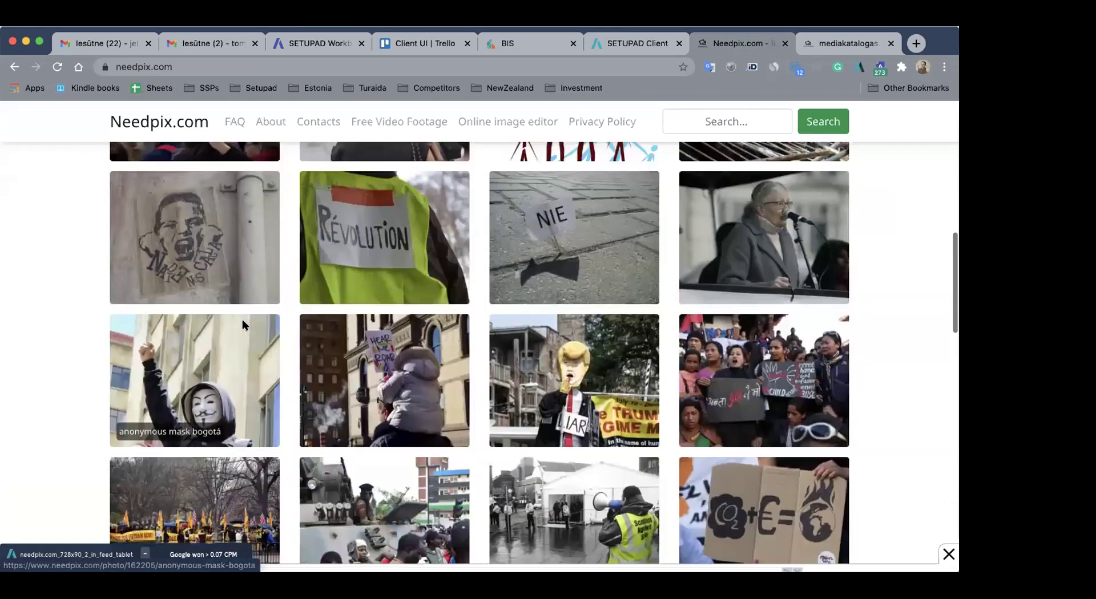
{"action": "scroll", "coordinate": [244, 323], "scroll_direction": "up", "scroll_amount": 10}
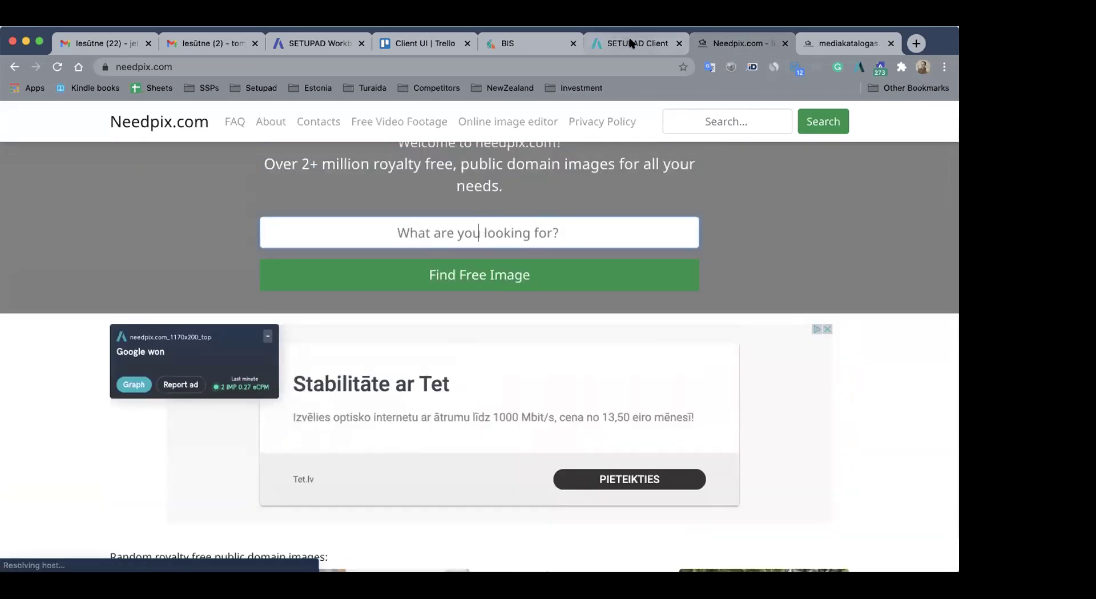
{"action": "left_click", "coordinate": [630, 44]}
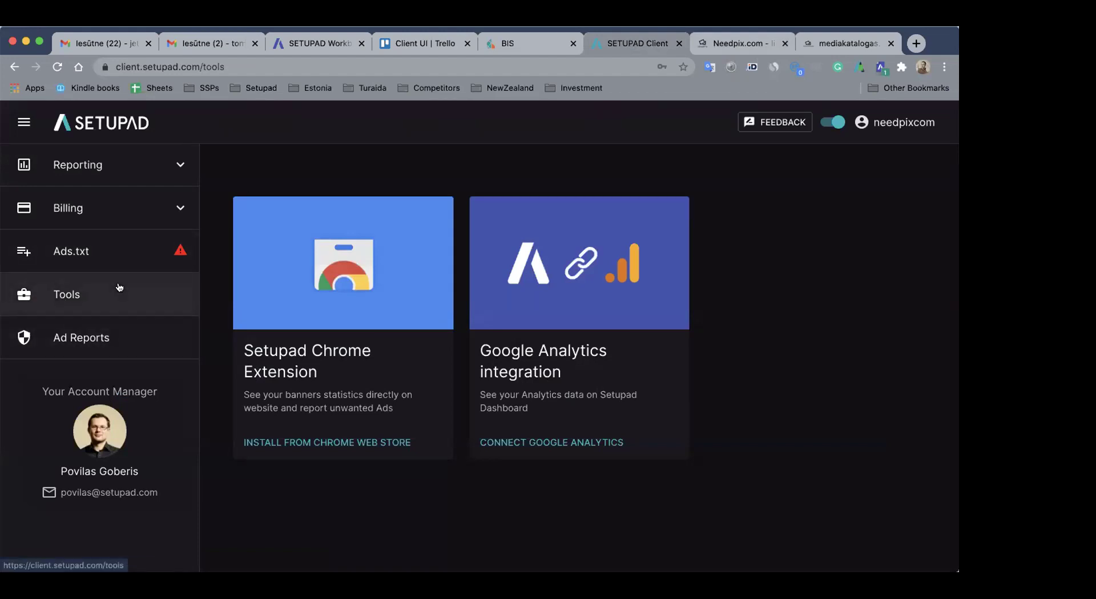
{"action": "left_click", "coordinate": [130, 250]}
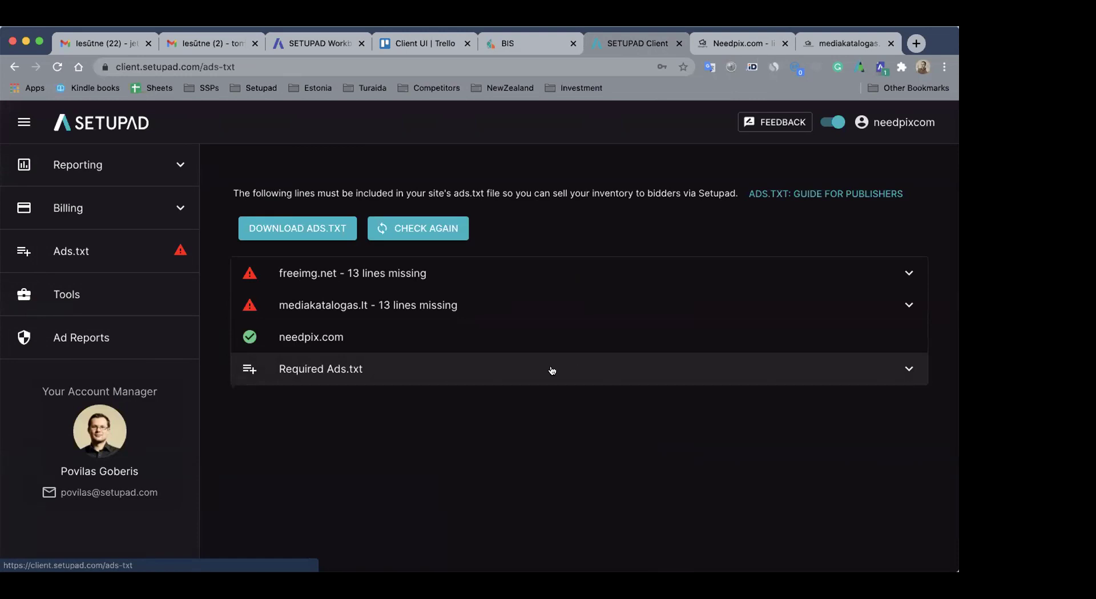
Re-run the ads.txt check and expand mediakatalogas.lt's 13 missing lines, smaato.com through openx.com
{"action": "left_click", "coordinate": [426, 230]}
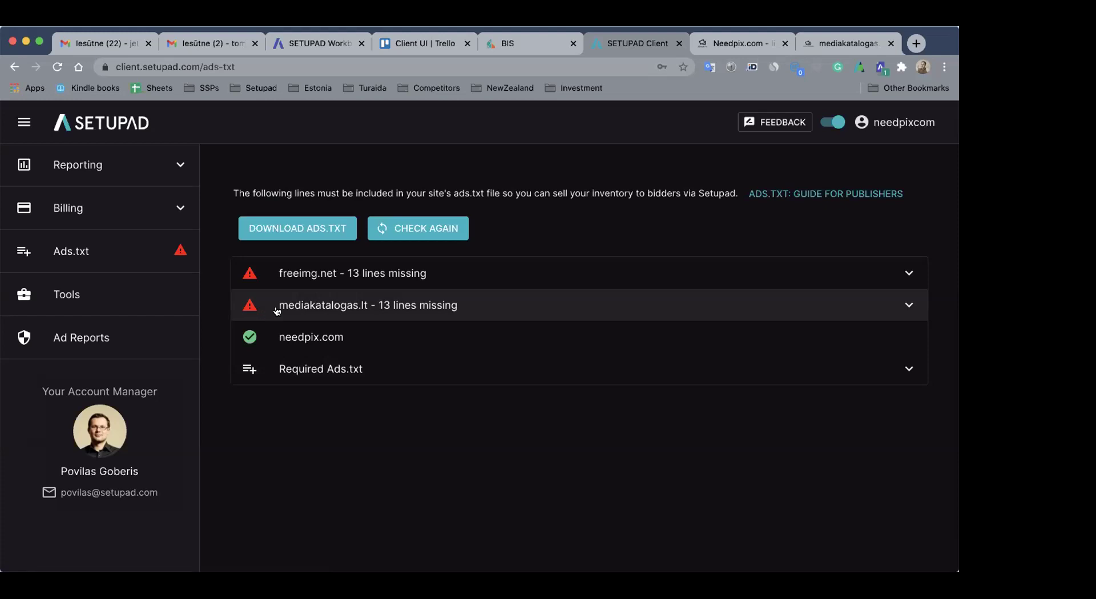
{"action": "left_click", "coordinate": [311, 312]}
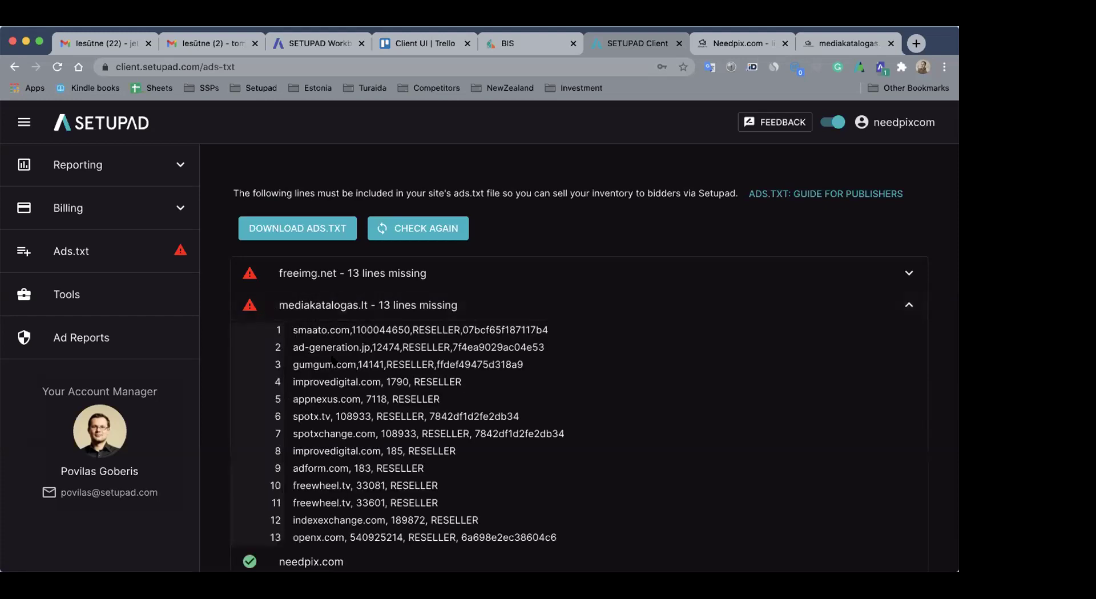
{"action": "scroll", "coordinate": [336, 362], "scroll_direction": "down", "scroll_amount": 1}
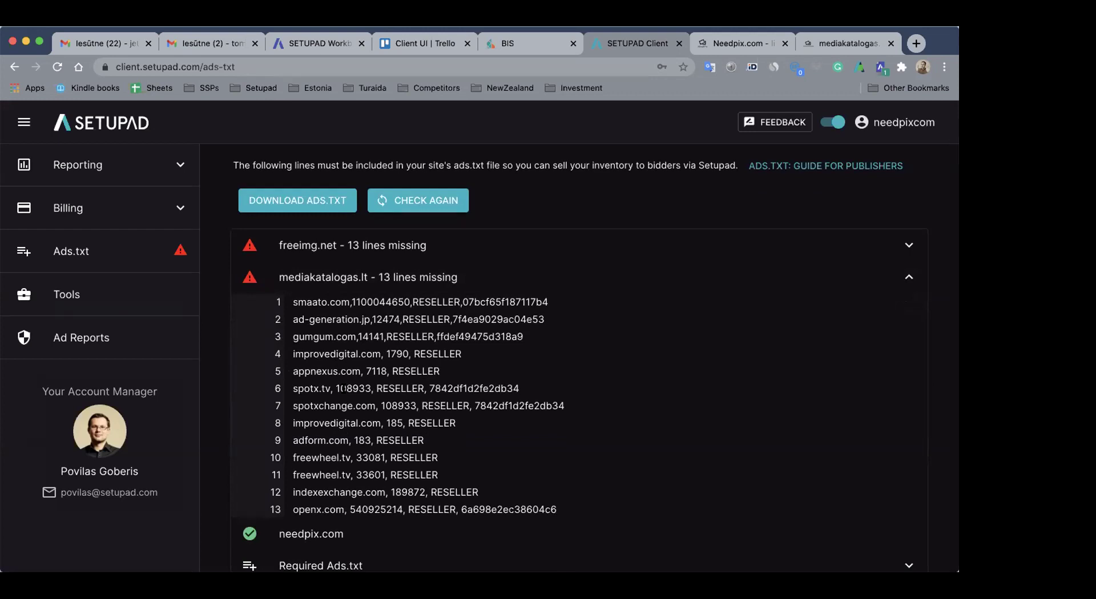
{"action": "left_click_drag", "start_coordinate": [291, 299], "coordinate": [572, 519]}
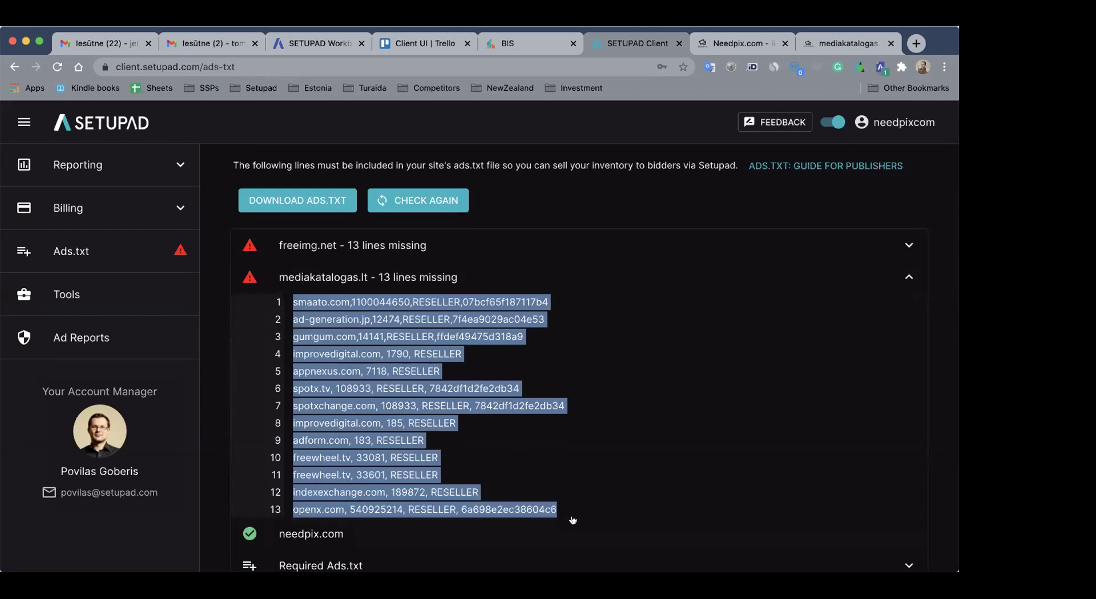
{"action": "left_click", "coordinate": [497, 481]}
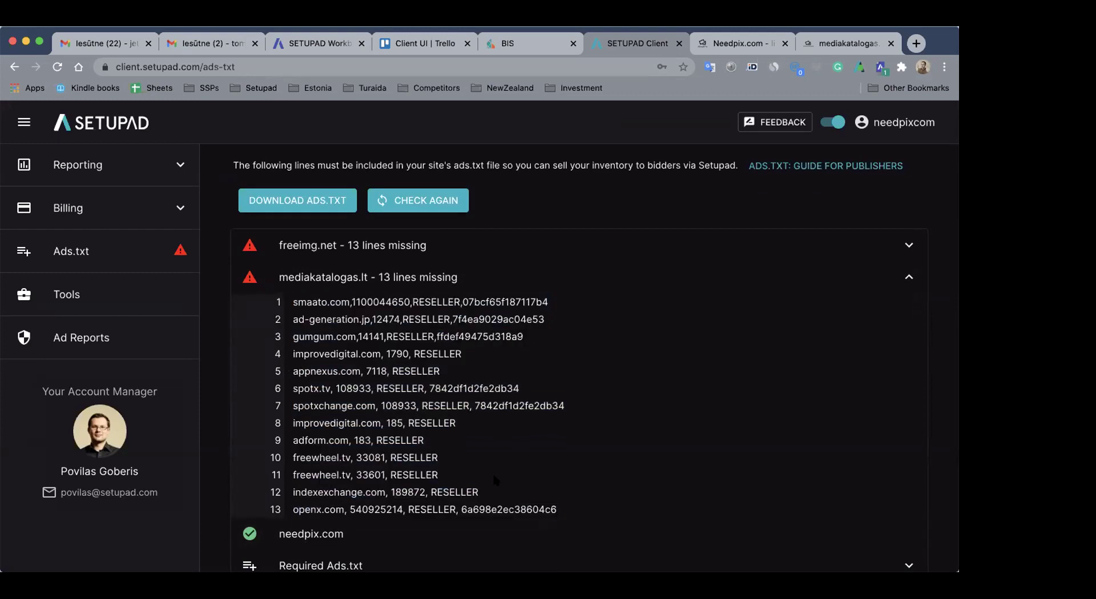
Scroll through mediakatalogas.lt's live ads.txt file, then go back to the Setupad Ads.txt page
{"action": "left_click", "coordinate": [831, 44]}
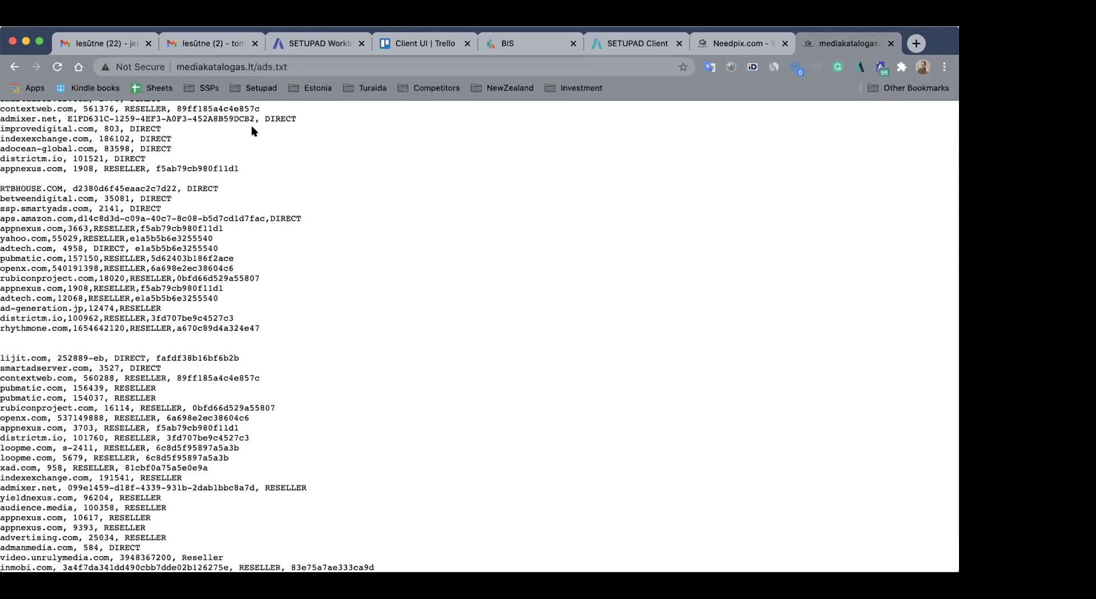
{"action": "scroll", "coordinate": [247, 178], "scroll_direction": "up", "scroll_amount": 5}
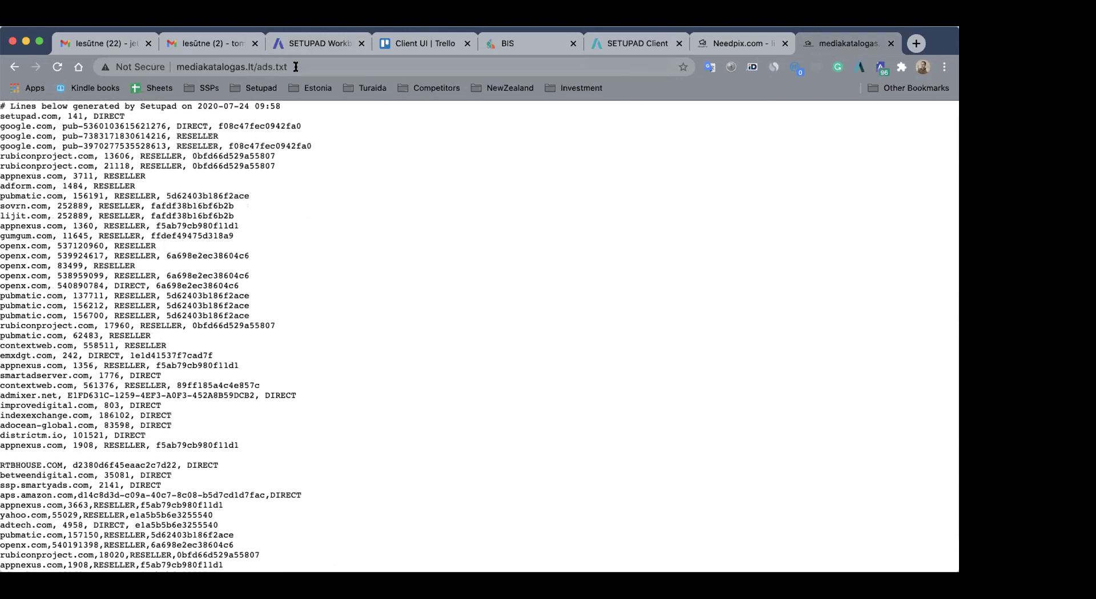
{"action": "scroll", "coordinate": [288, 150], "scroll_direction": "down", "scroll_amount": 10}
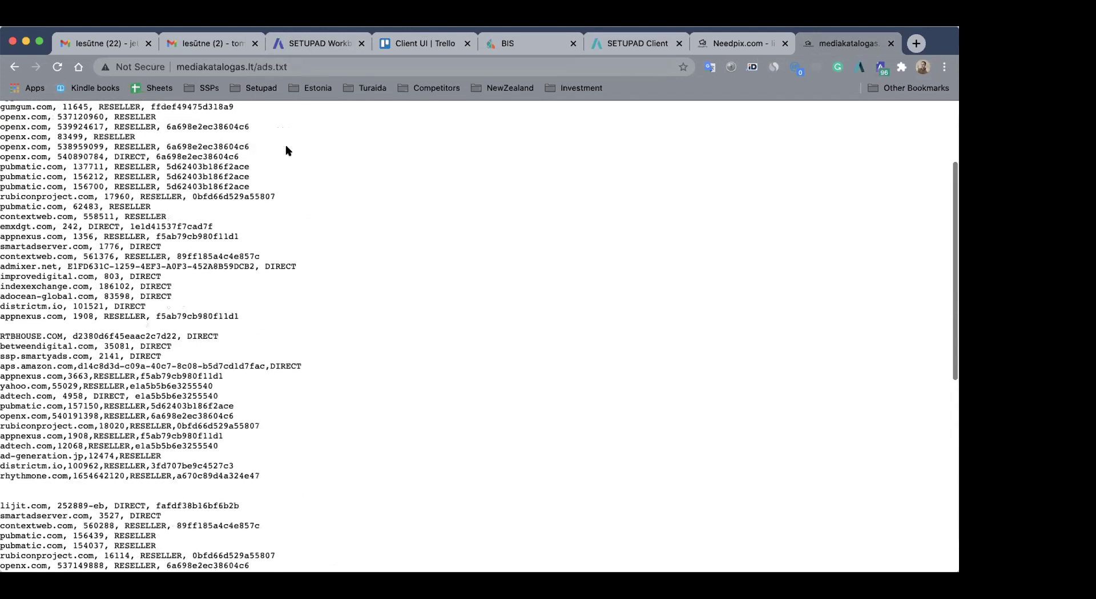
{"action": "scroll", "coordinate": [273, 241], "scroll_direction": "up", "scroll_amount": 4}
{"action": "scroll", "coordinate": [272, 241], "scroll_direction": "up", "scroll_amount": 6}
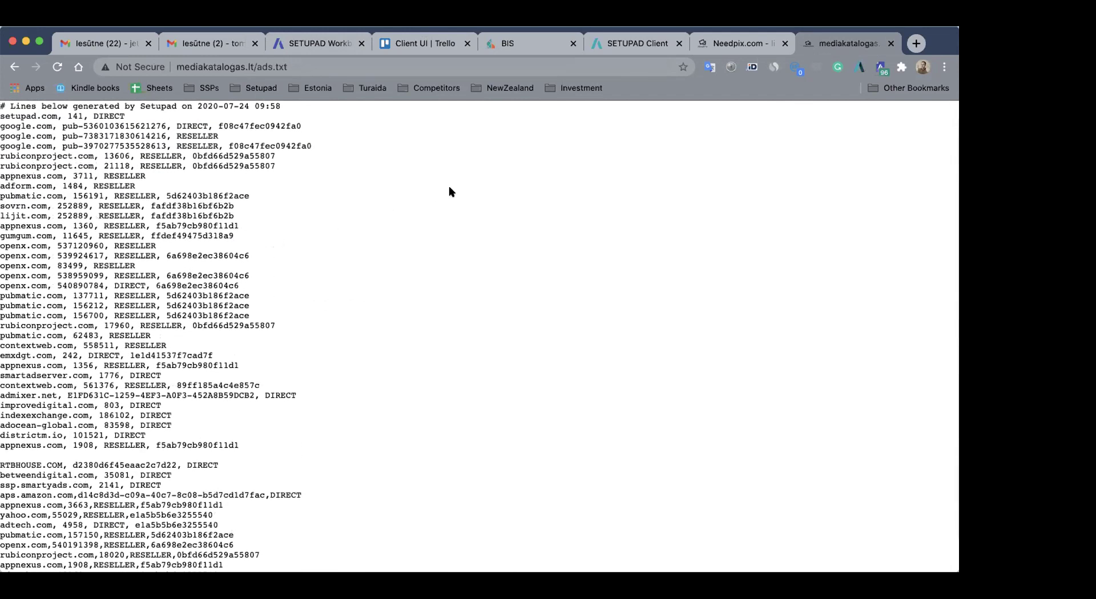
{"action": "left_click", "coordinate": [638, 43]}
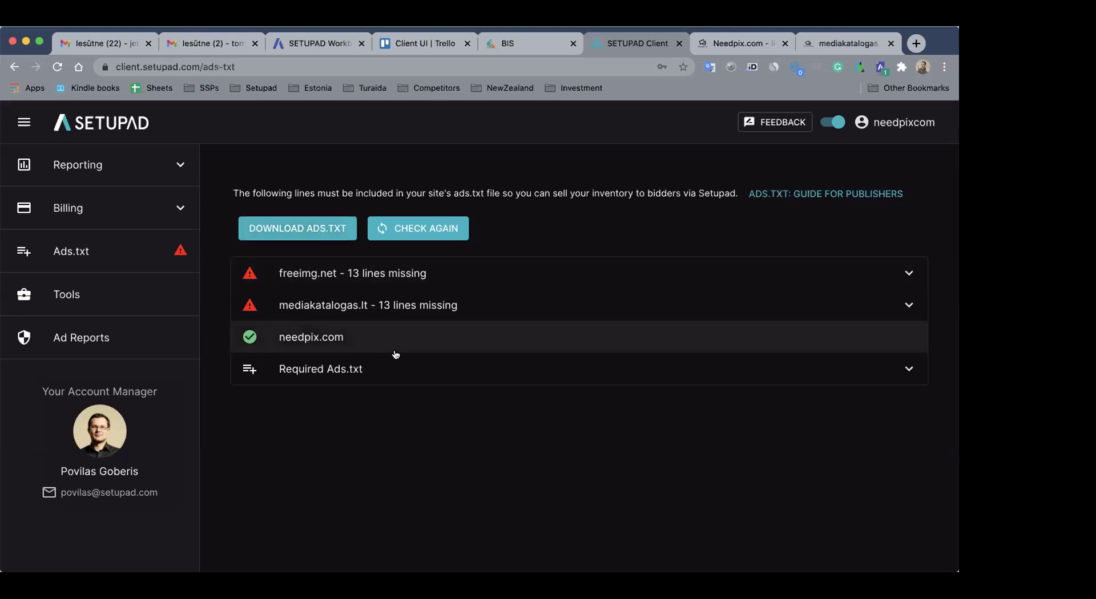
{"action": "left_click", "coordinate": [399, 313]}
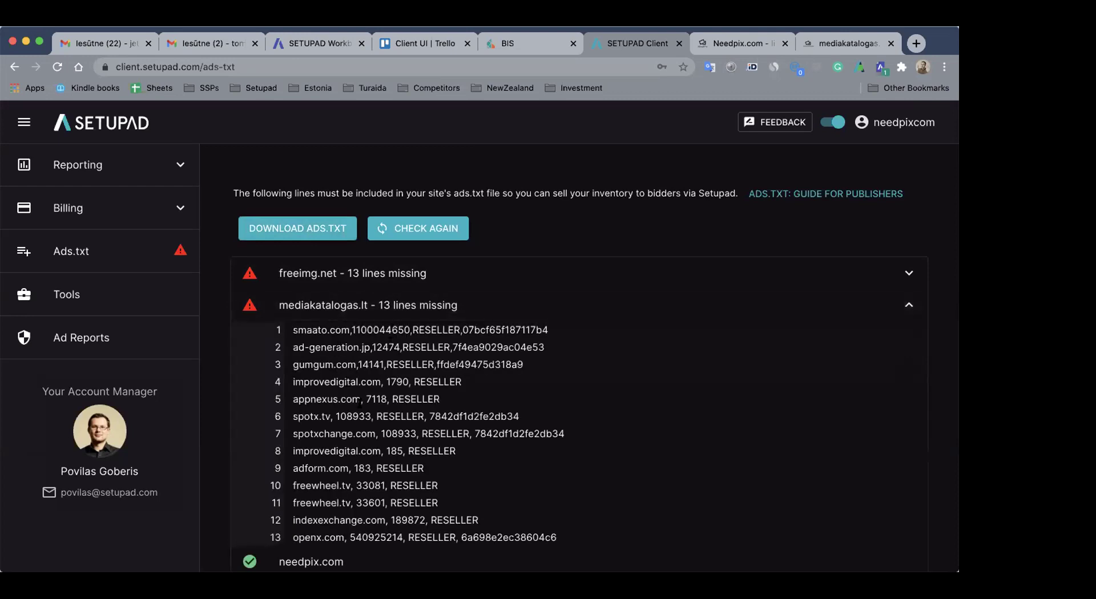
{"action": "left_click", "coordinate": [373, 306]}
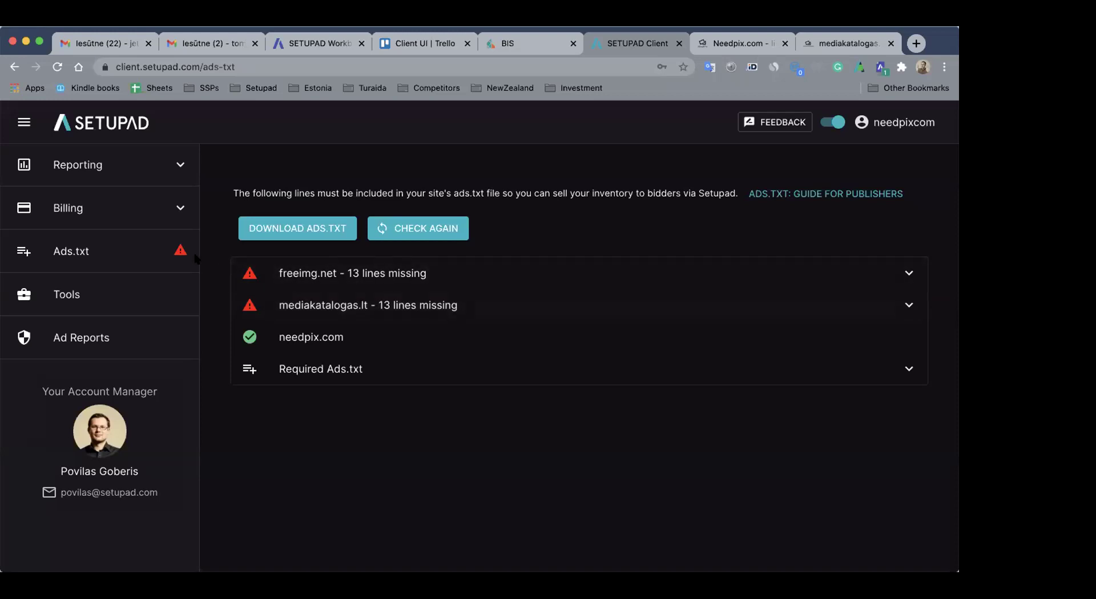
{"action": "mouse_move", "coordinate": [174, 250]}
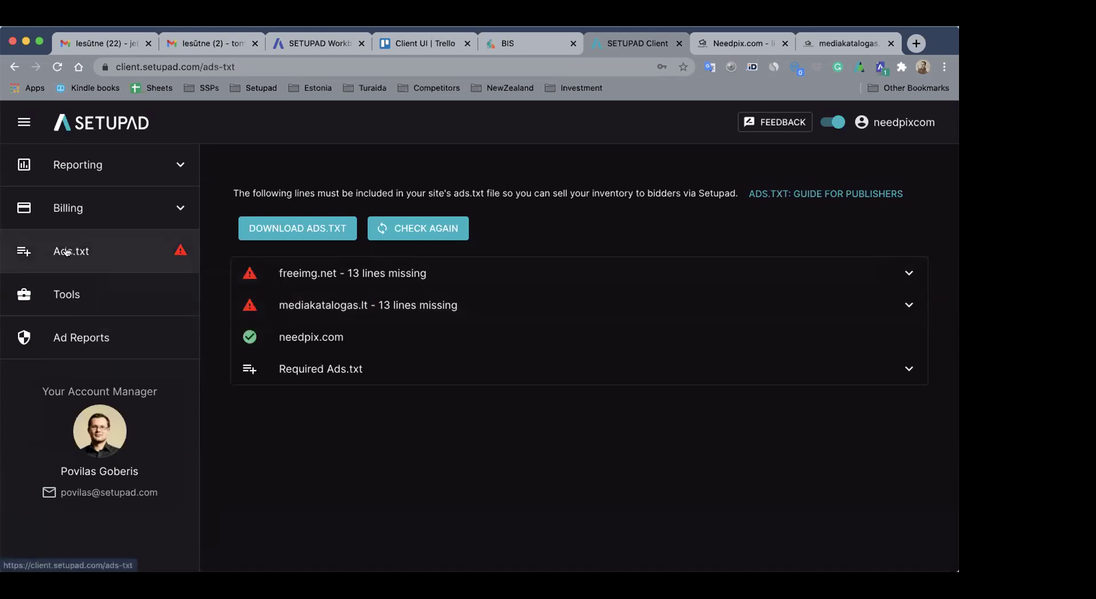
Review Billing > Payments: 1892.50€ last-month earnings and the invoices still awaiting payment
{"action": "left_click", "coordinate": [114, 208]}
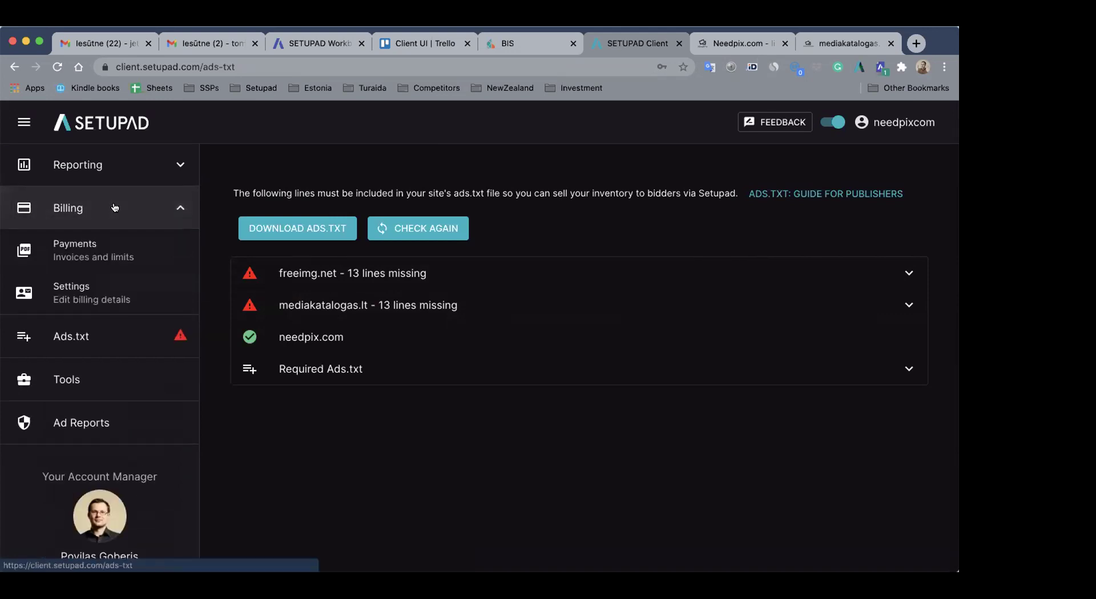
{"action": "left_click", "coordinate": [87, 256]}
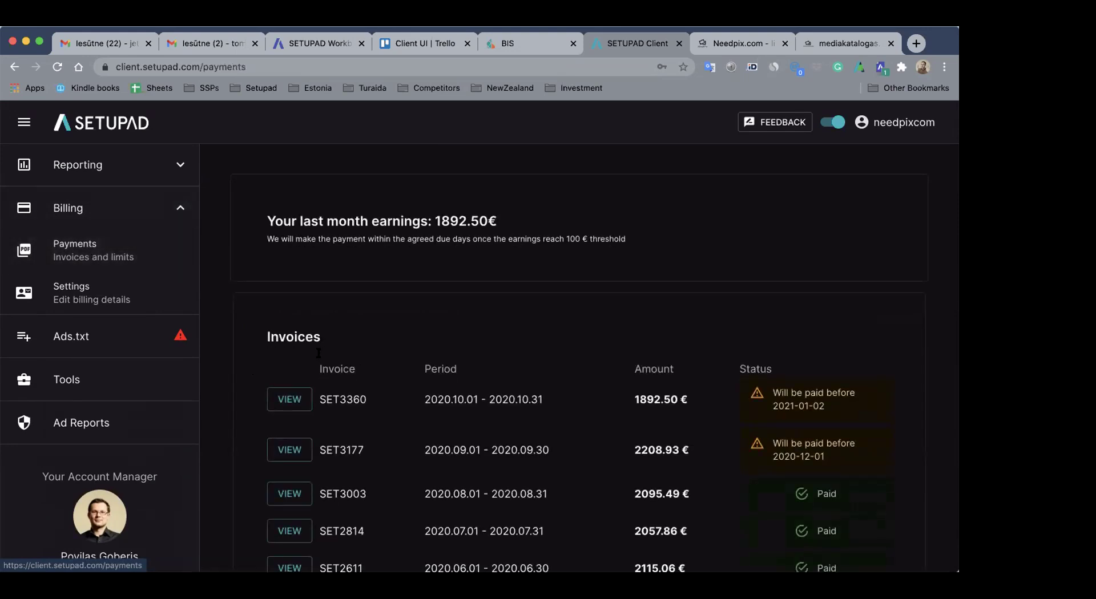
{"action": "scroll", "coordinate": [318, 353], "scroll_direction": "down", "scroll_amount": 1}
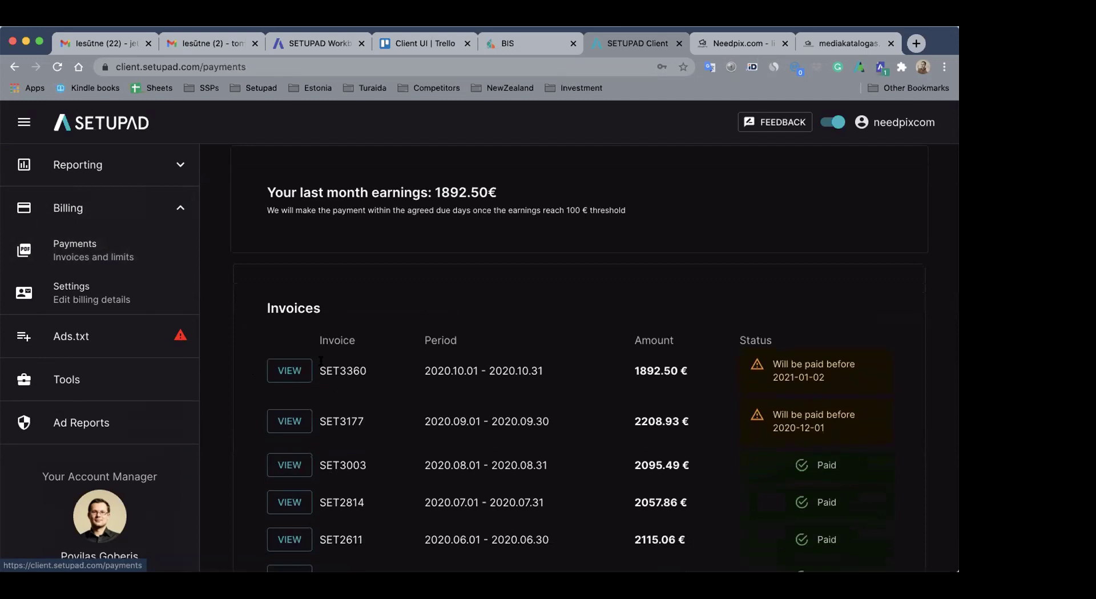
{"action": "scroll", "coordinate": [352, 377], "scroll_direction": "down", "scroll_amount": 10}
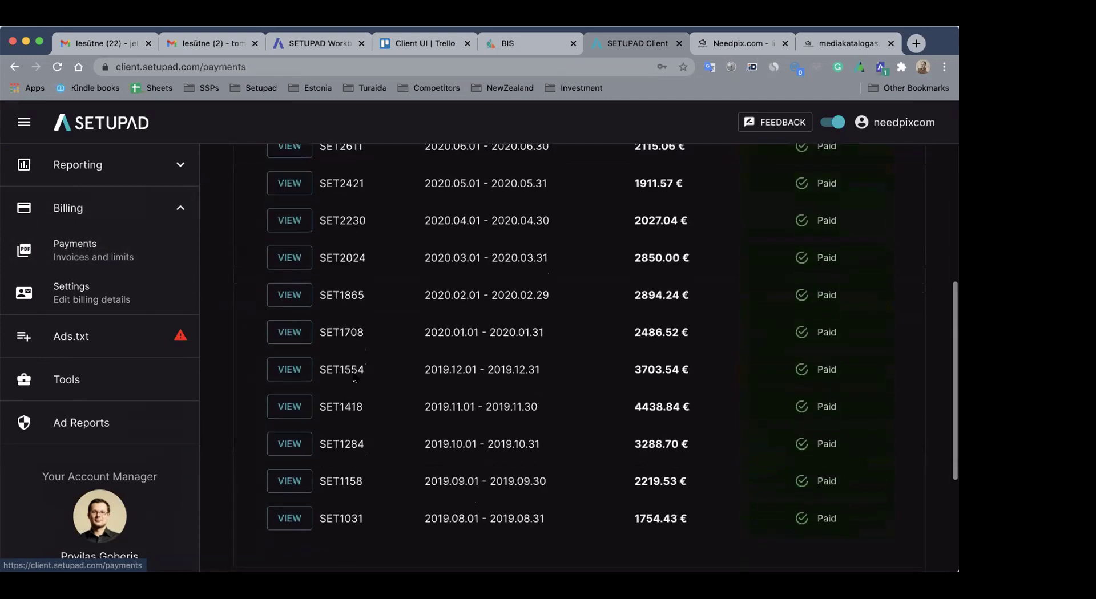
{"action": "scroll", "coordinate": [390, 383], "scroll_direction": "up", "scroll_amount": 10}
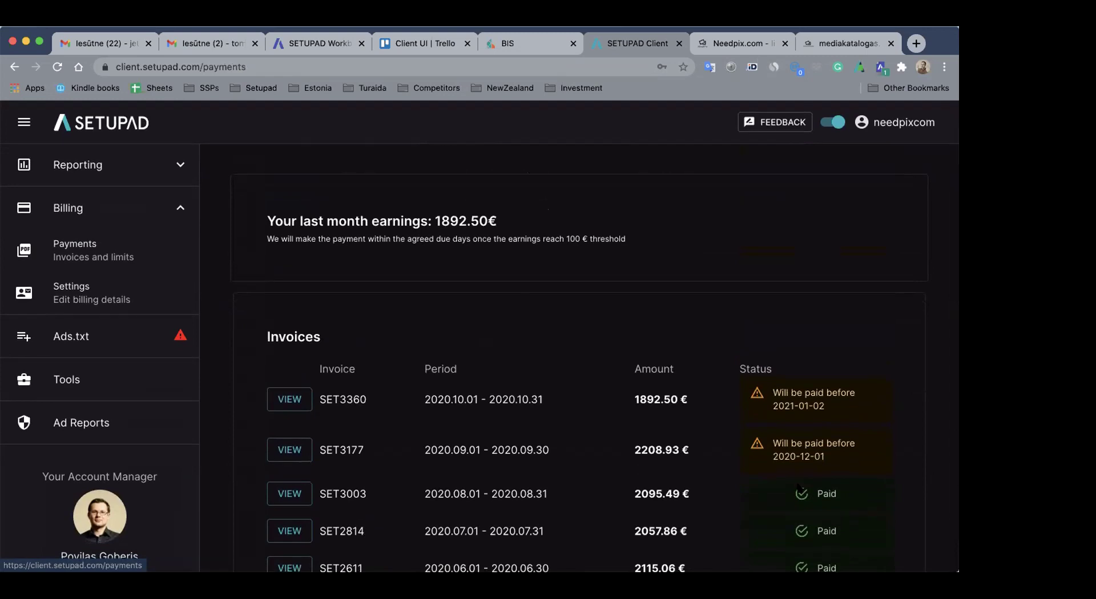
{"action": "left_click_drag", "start_coordinate": [771, 438], "coordinate": [825, 457]}
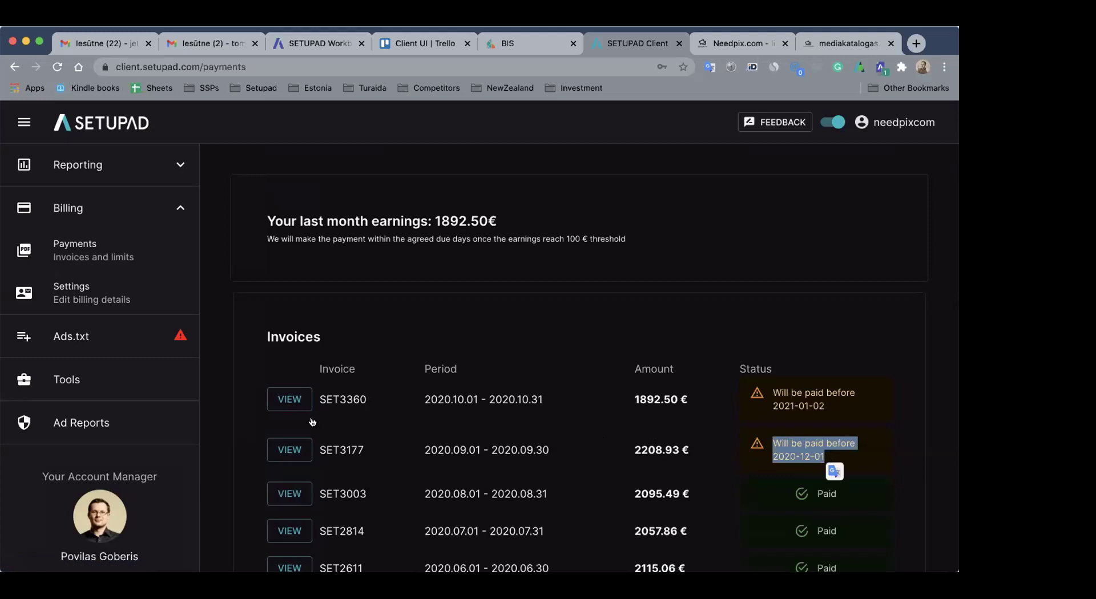
{"action": "scroll", "coordinate": [313, 424], "scroll_direction": "down", "scroll_amount": 5}
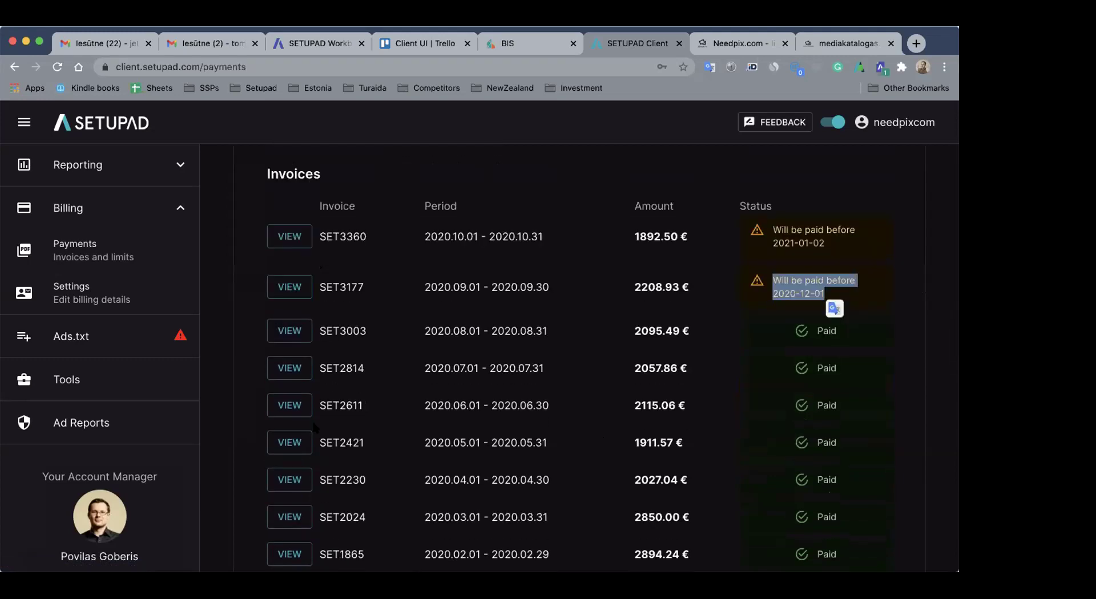
{"action": "scroll", "coordinate": [314, 423], "scroll_direction": "down", "scroll_amount": 1}
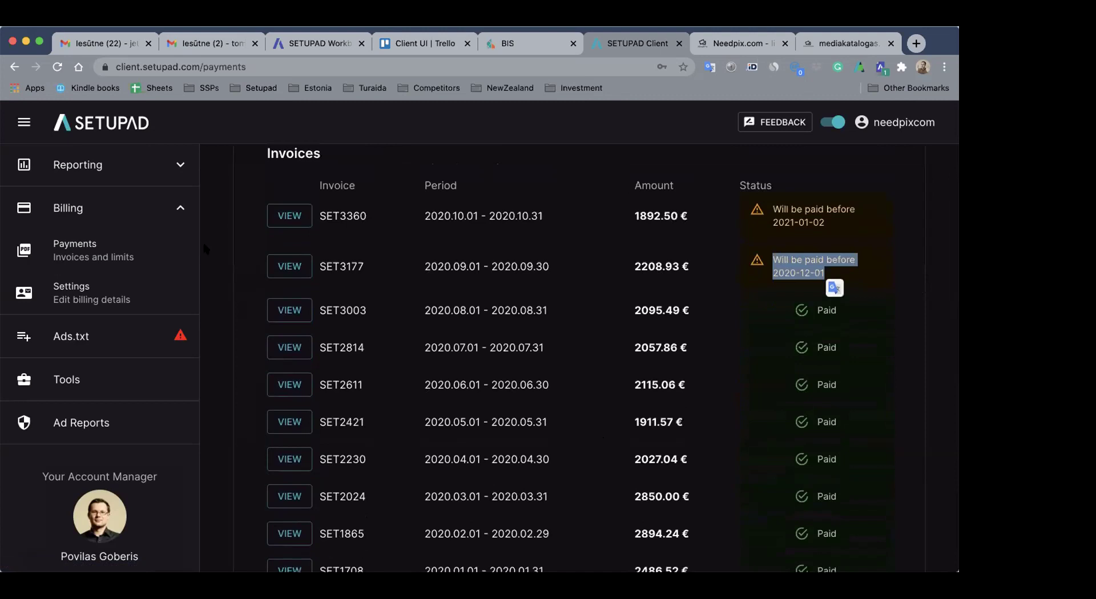
{"action": "left_click", "coordinate": [181, 208]}
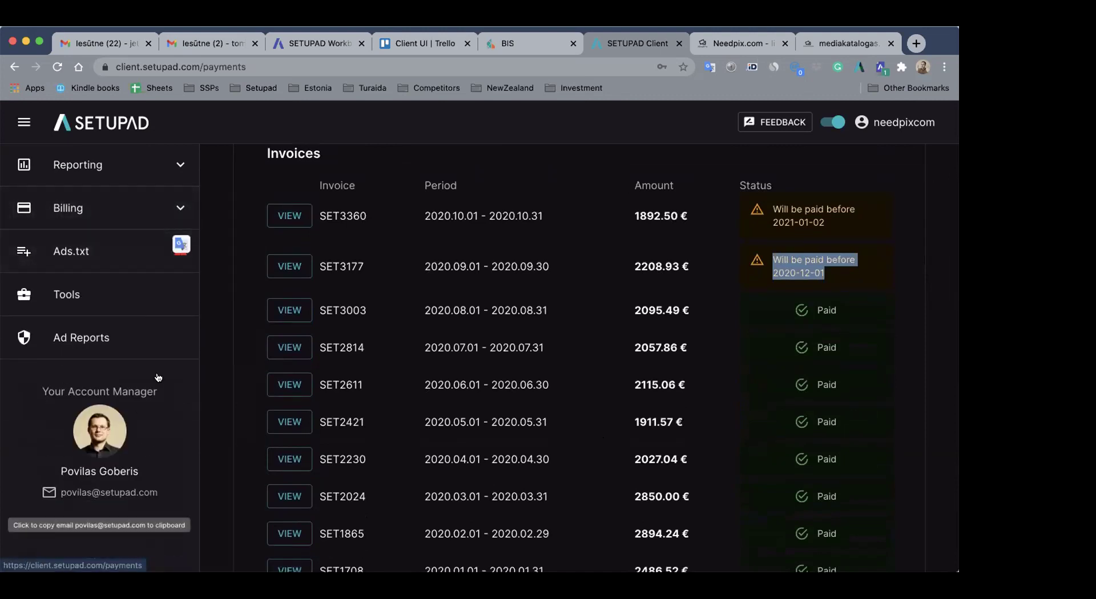
Clear the text selection and scroll back up the page
{"action": "left_click", "coordinate": [188, 371]}
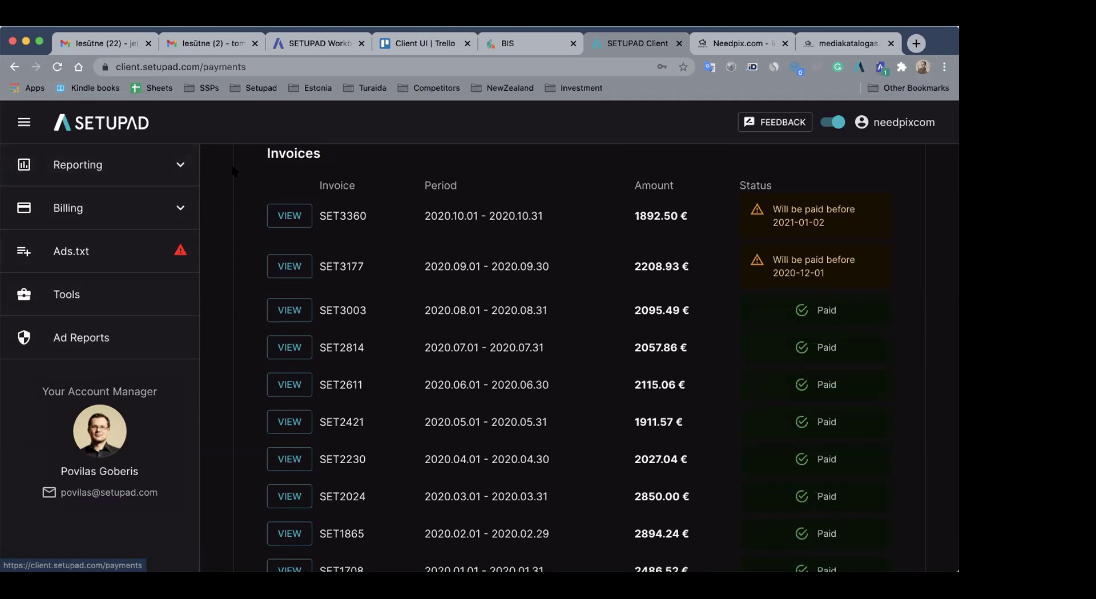
{"action": "scroll", "coordinate": [313, 193], "scroll_direction": "up", "scroll_amount": 2}
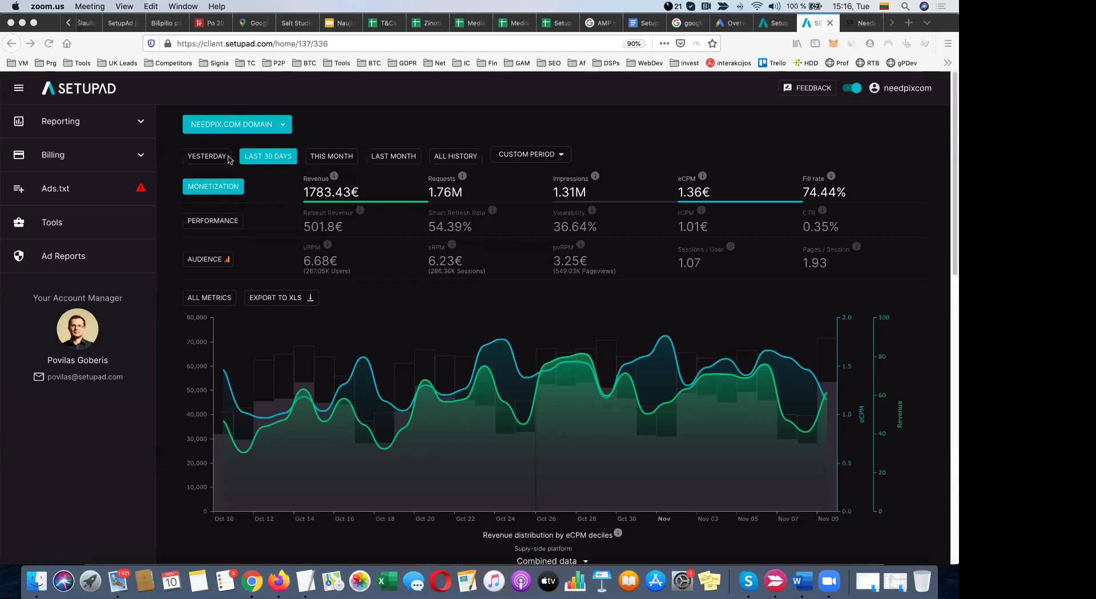
{"action": "left_click", "coordinate": [536, 158]}
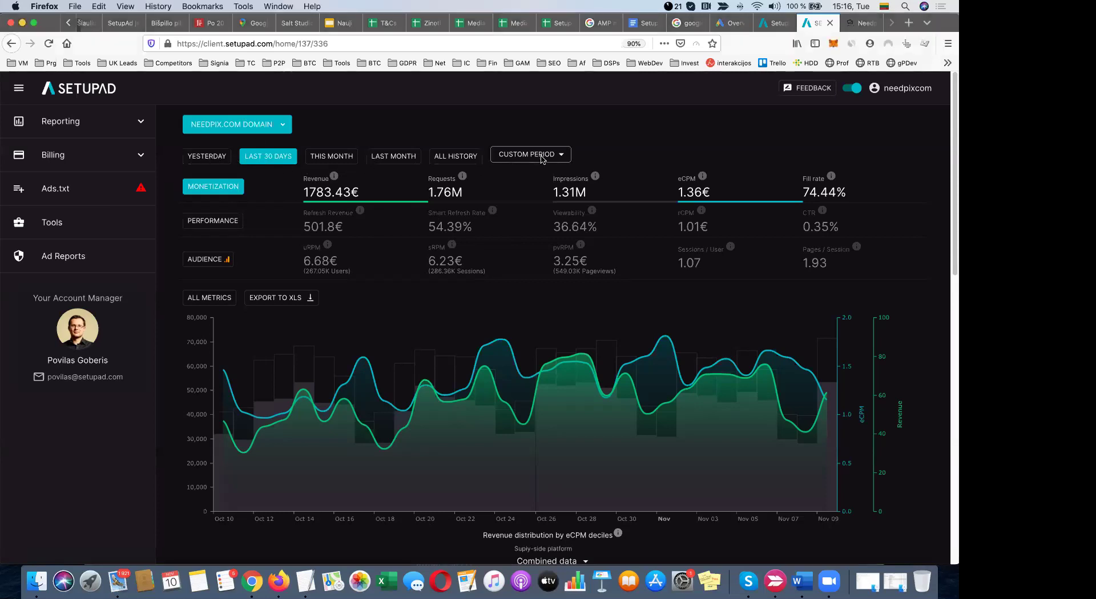
{"action": "left_click", "coordinate": [536, 157]}
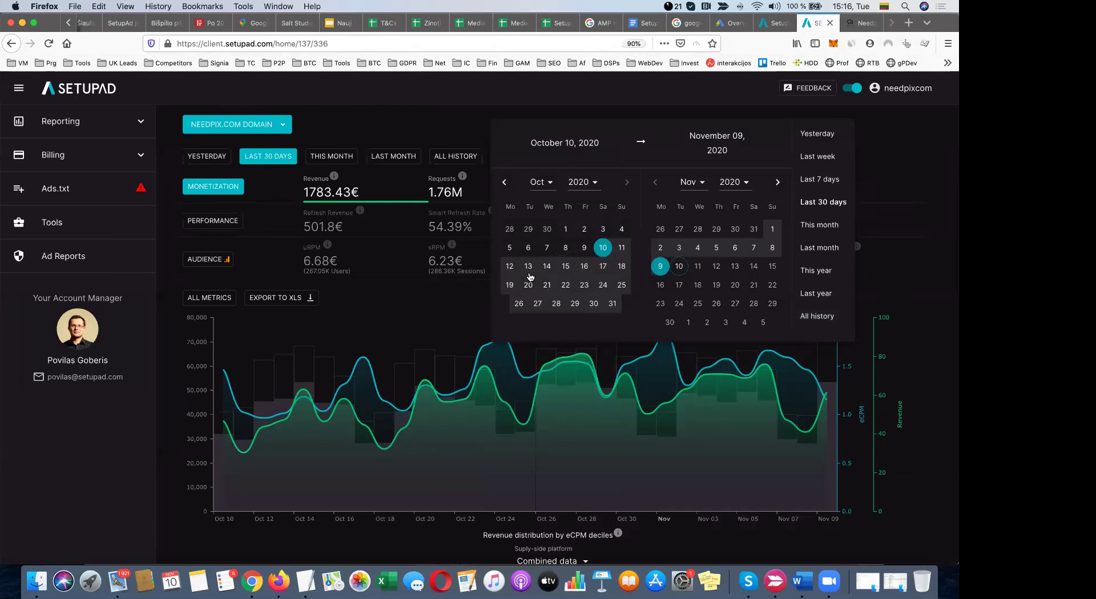
{"action": "left_click", "coordinate": [381, 249]}
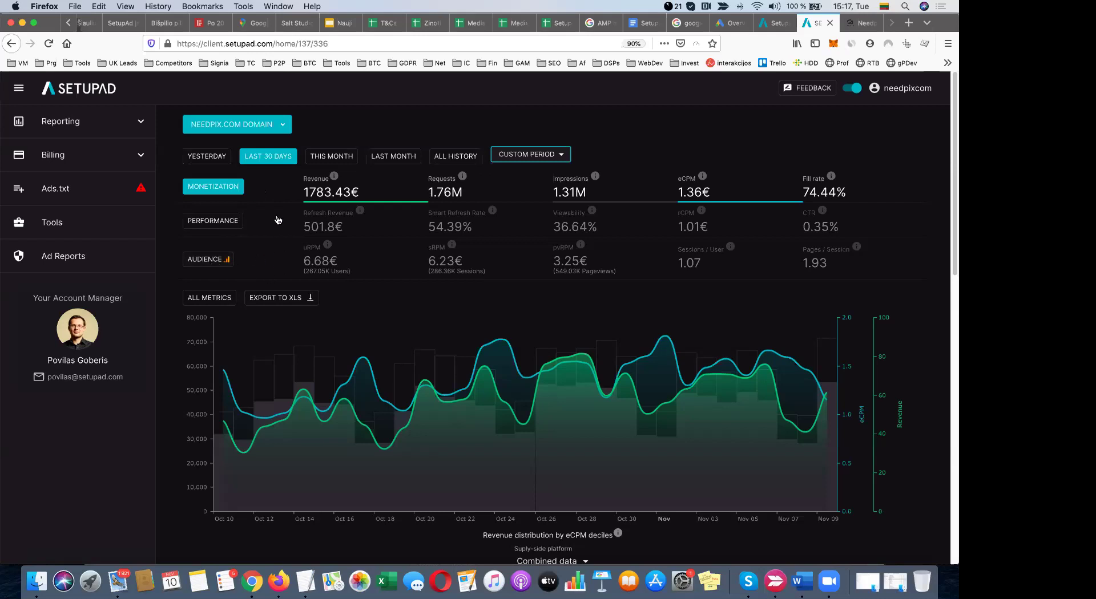
{"action": "left_click", "coordinate": [225, 191]}
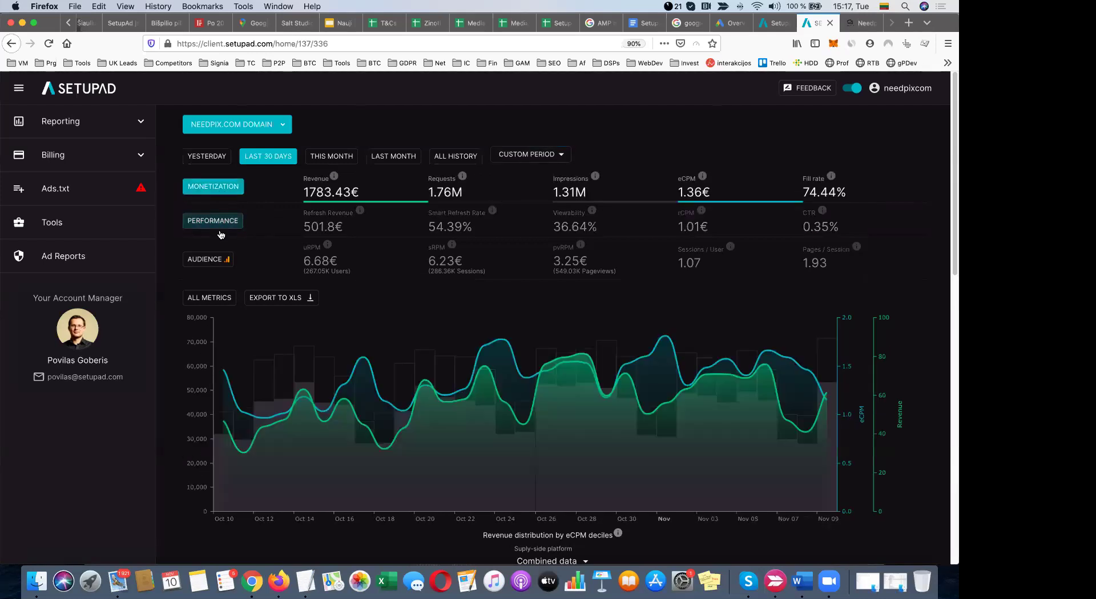
{"action": "left_click", "coordinate": [222, 226]}
{"action": "left_click", "coordinate": [229, 186]}
{"action": "left_click", "coordinate": [448, 228]}
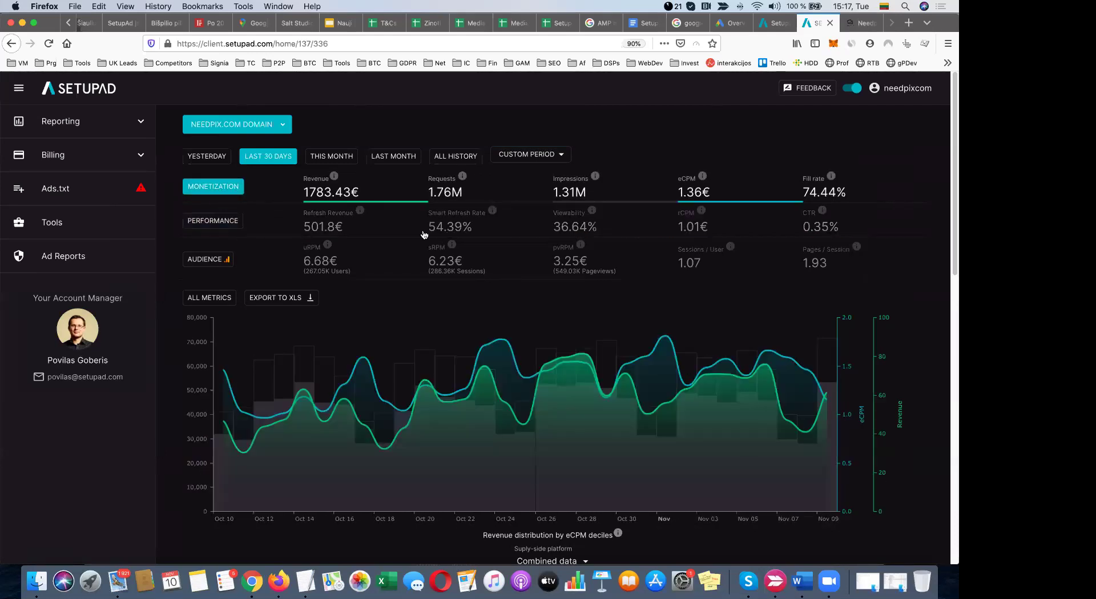
{"action": "left_click", "coordinate": [330, 225]}
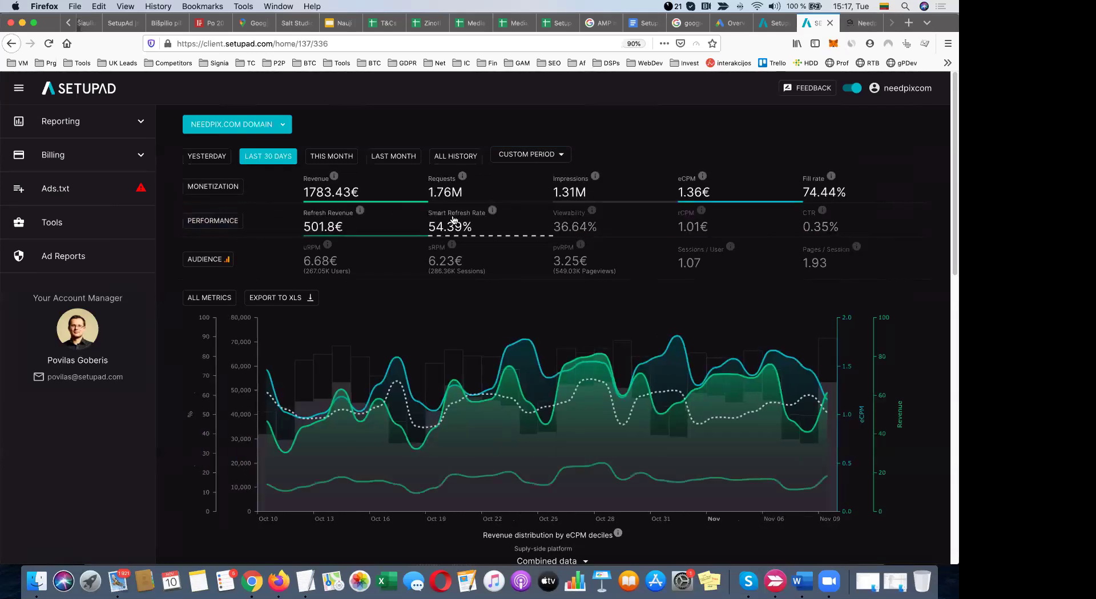
{"action": "left_click", "coordinate": [445, 193]}
{"action": "left_click", "coordinate": [449, 227]}
{"action": "left_click", "coordinate": [349, 225]}
{"action": "left_click", "coordinate": [434, 193]}
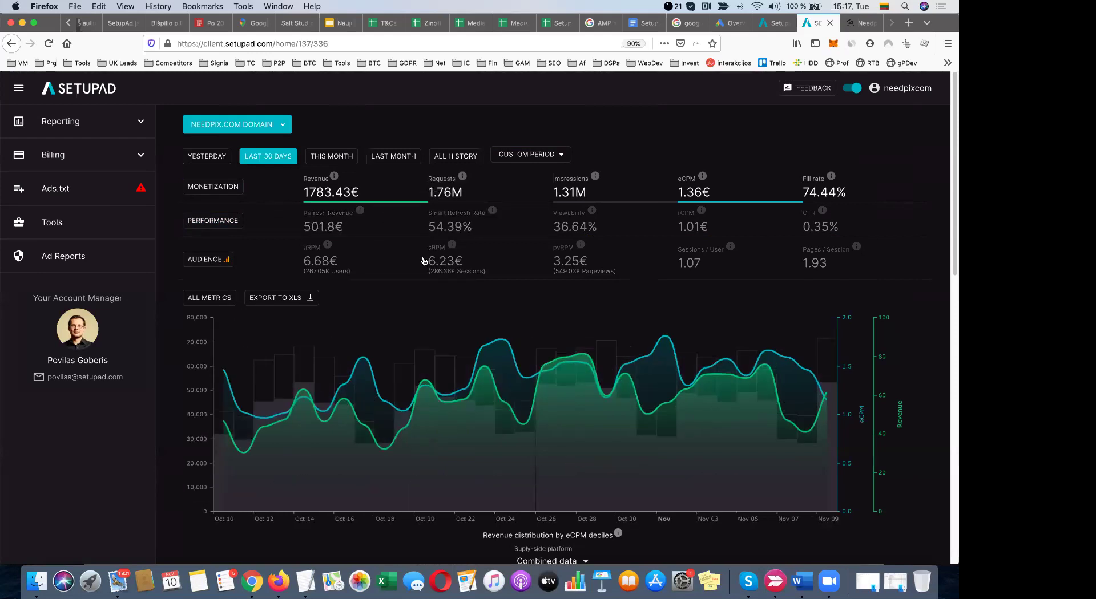
{"action": "mouse_move", "coordinate": [459, 442]}
{"action": "left_click", "coordinate": [224, 222]}
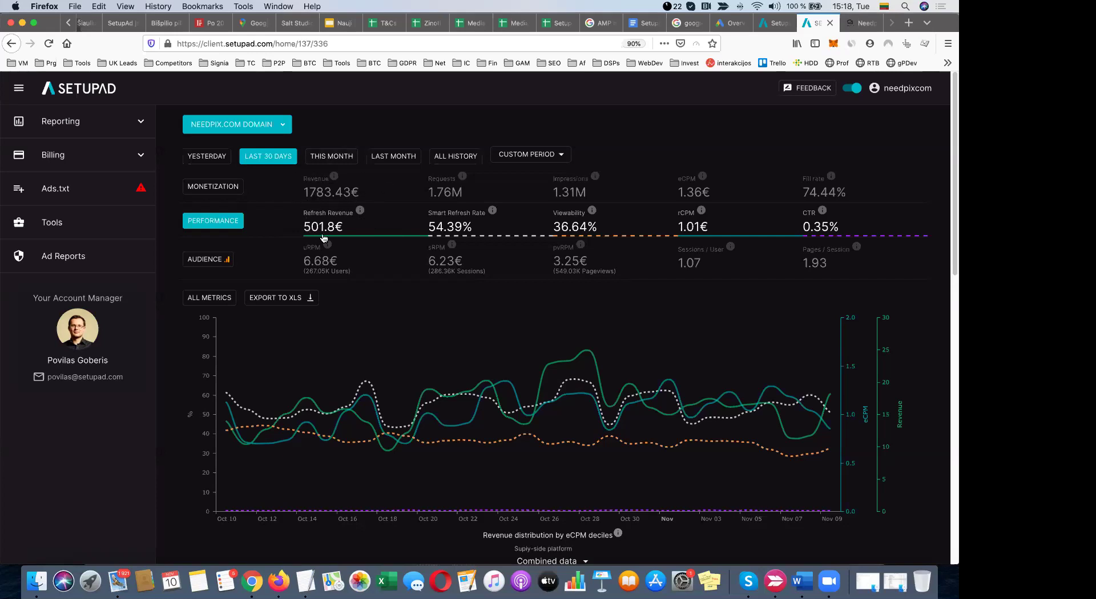
{"action": "mouse_move", "coordinate": [315, 226]}
{"action": "mouse_move", "coordinate": [411, 251]}
{"action": "mouse_move", "coordinate": [579, 222]}
{"action": "left_click", "coordinate": [262, 126]}
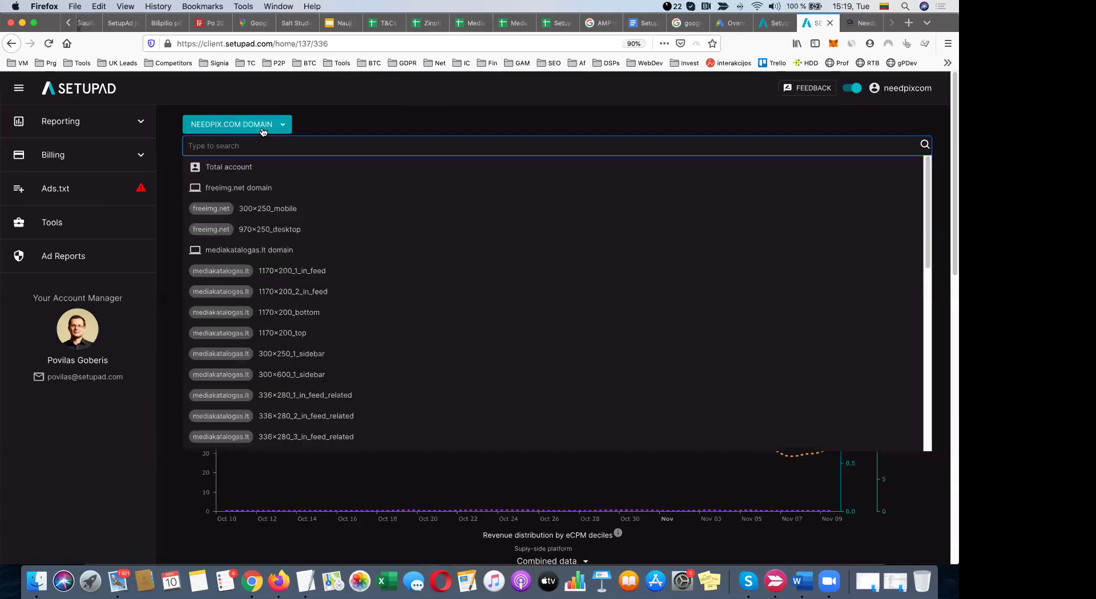
{"action": "left_click", "coordinate": [372, 120]}
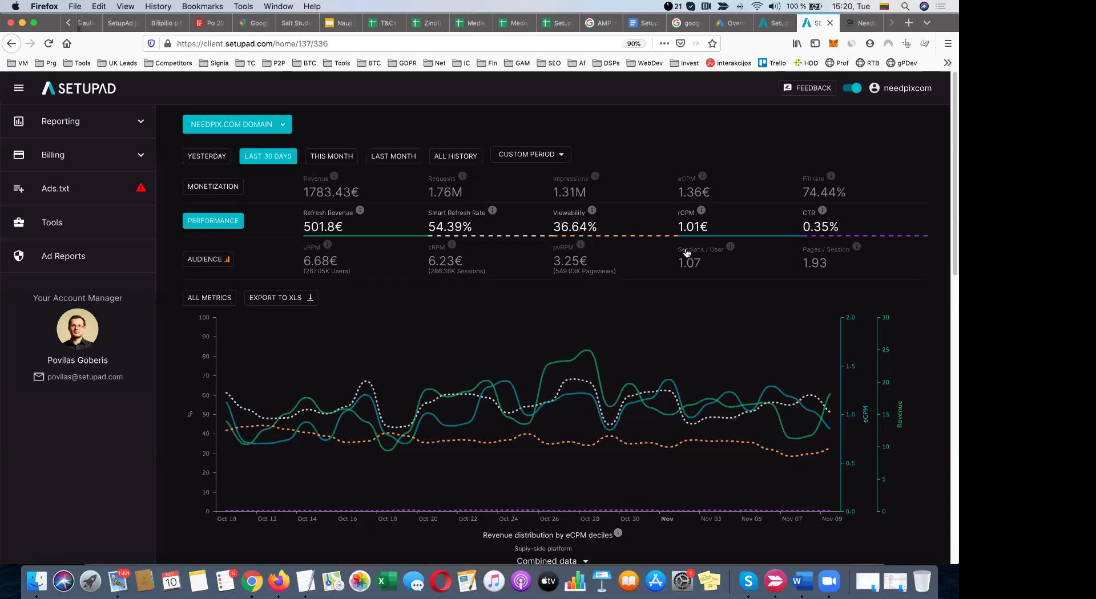
Check the Sessions / User info and remove Viewability from the needpix.com chart
{"action": "mouse_move", "coordinate": [691, 249]}
{"action": "left_click", "coordinate": [552, 226]}
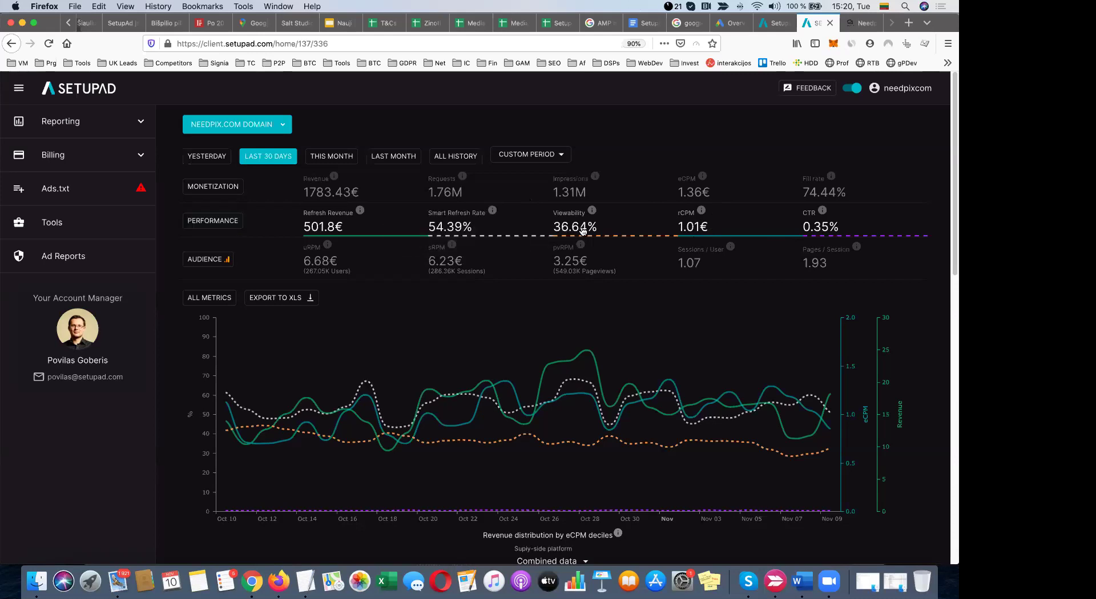
Remove Smart Refresh Rate, inspect daily chart values, and toggle Viewability on then off
{"action": "left_click", "coordinate": [477, 233]}
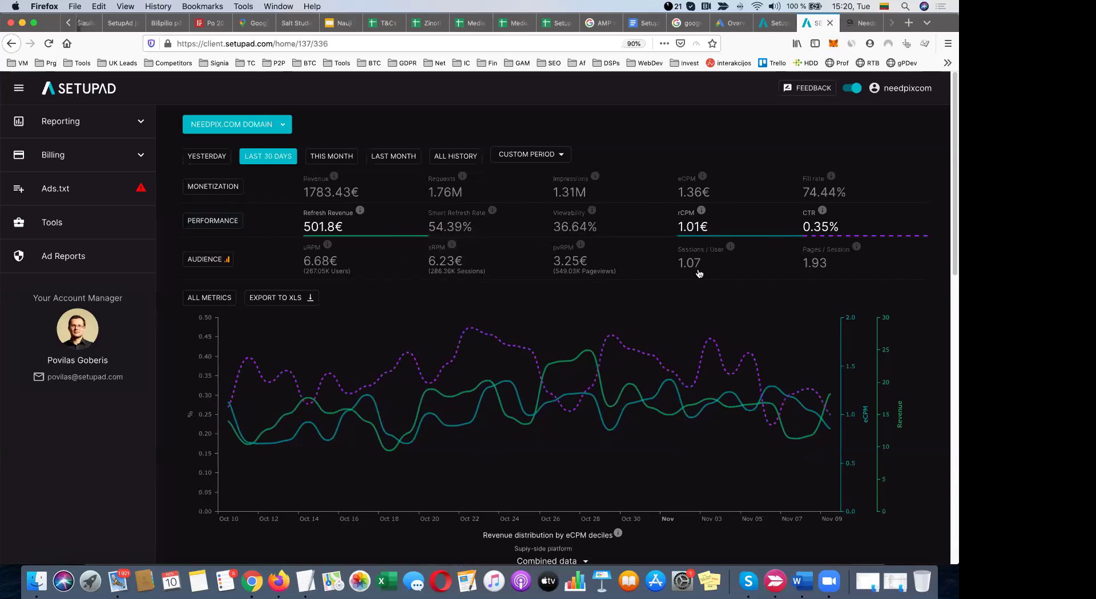
{"action": "mouse_move", "coordinate": [468, 343]}
{"action": "mouse_move", "coordinate": [787, 396]}
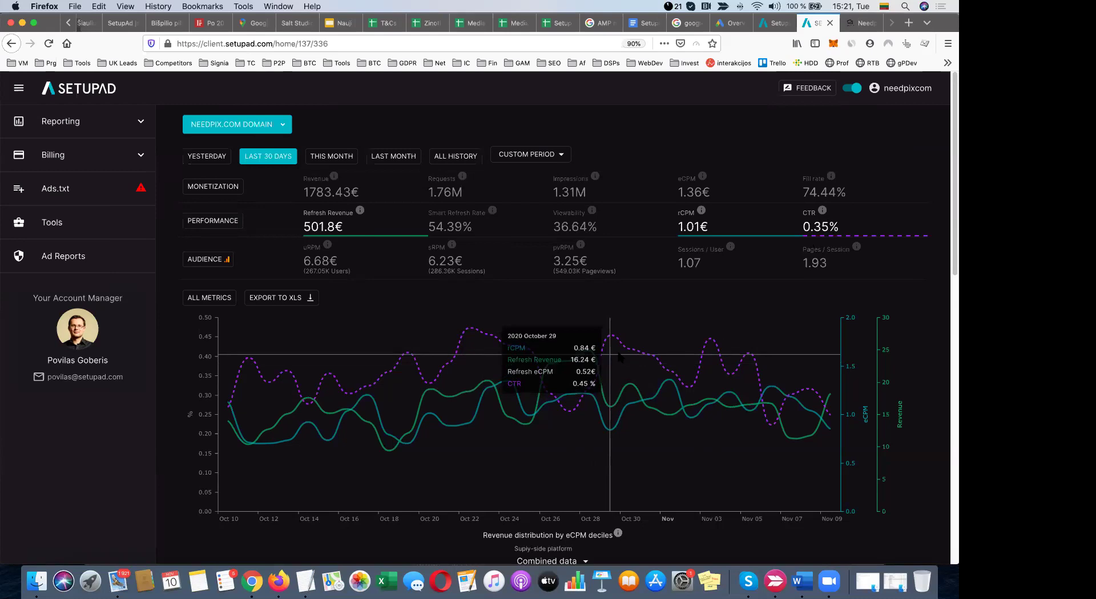
{"action": "left_click", "coordinate": [579, 231]}
{"action": "left_click", "coordinate": [579, 231]}
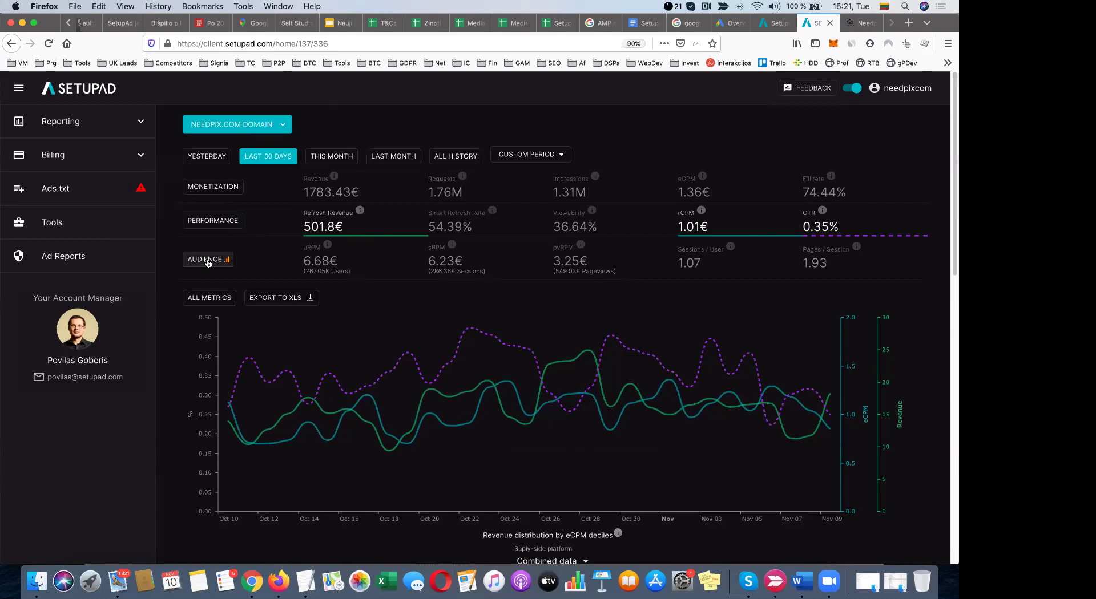
Remove Refresh Revenue, rCPM and CTR from the chart and add uRPM
{"action": "left_click", "coordinate": [339, 222]}
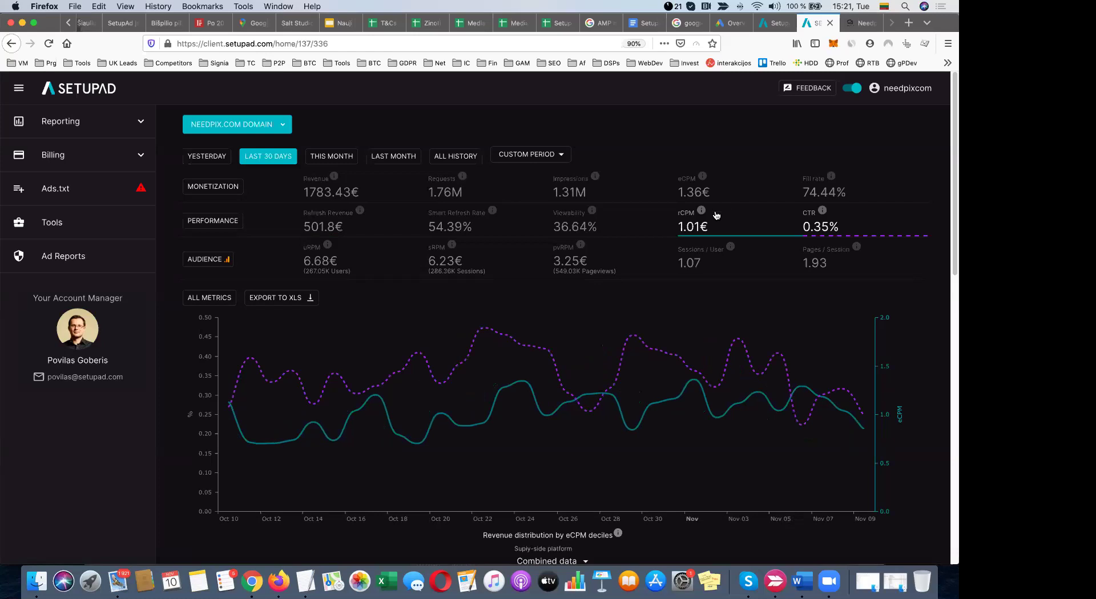
{"action": "left_click", "coordinate": [696, 225]}
{"action": "left_click", "coordinate": [331, 262]}
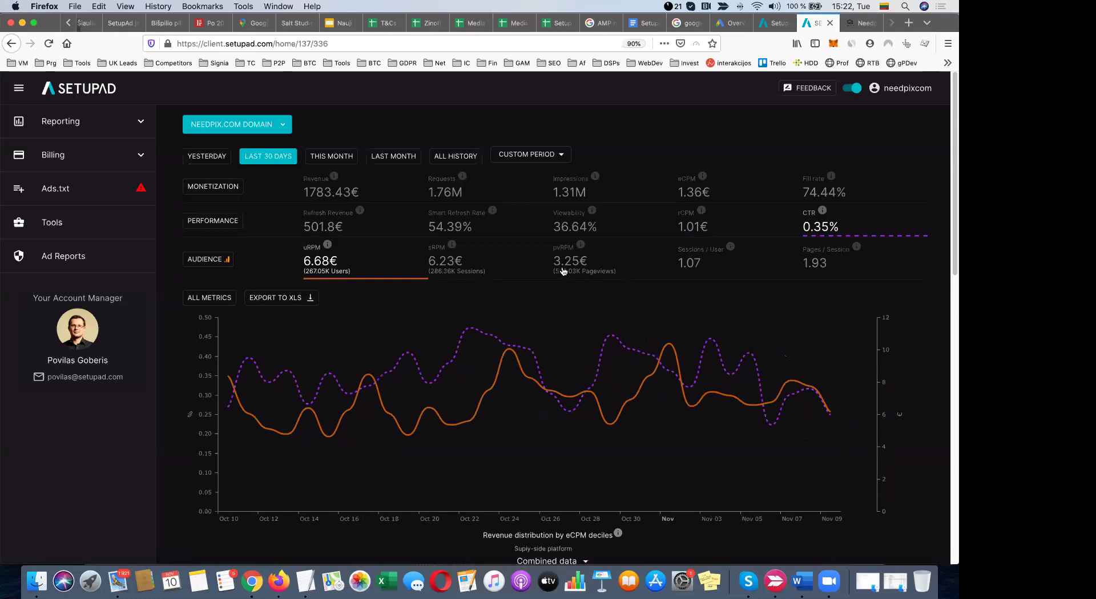
{"action": "left_click", "coordinate": [818, 226]}
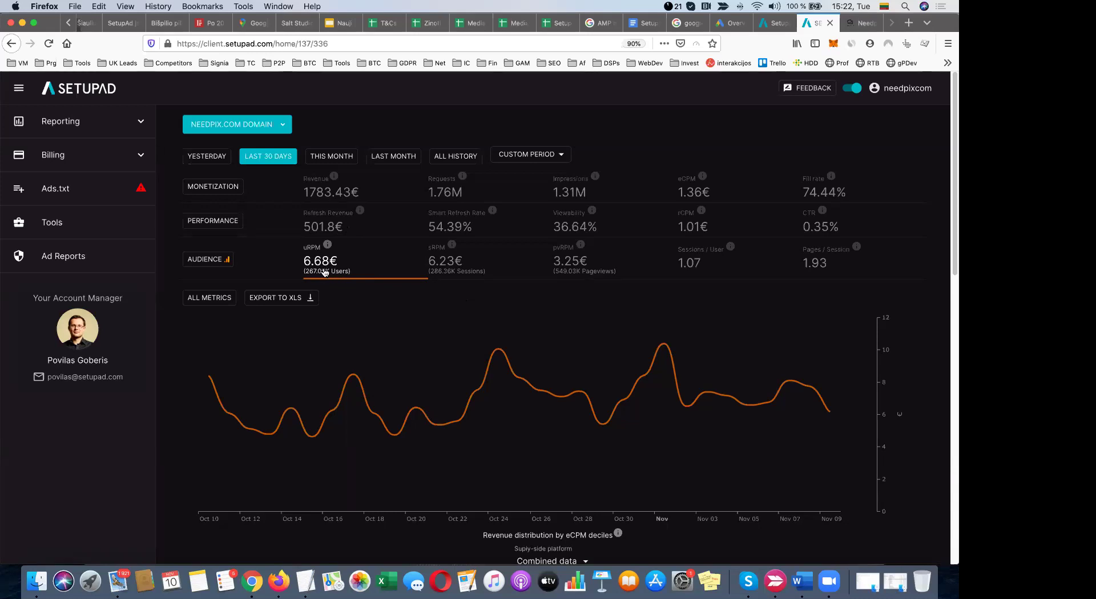
Chart Viewability alongside uRPM, with CTR removed, then bring up the domain and ad-unit list
{"action": "mouse_move", "coordinate": [264, 378]}
{"action": "mouse_move", "coordinate": [440, 240]}
{"action": "left_click", "coordinate": [816, 227]}
{"action": "left_click", "coordinate": [565, 228]}
{"action": "left_click", "coordinate": [819, 228]}
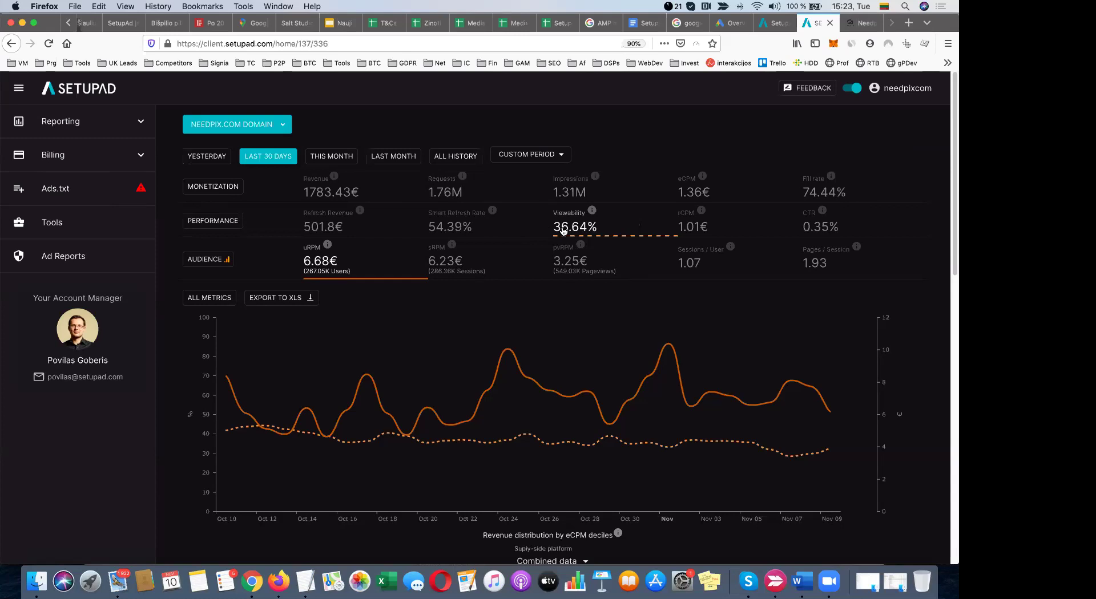
{"action": "left_click", "coordinate": [239, 126]}
Switch to the mediakatalogas.lt domain and sign back in using the saved login
{"action": "left_click", "coordinate": [277, 250]}
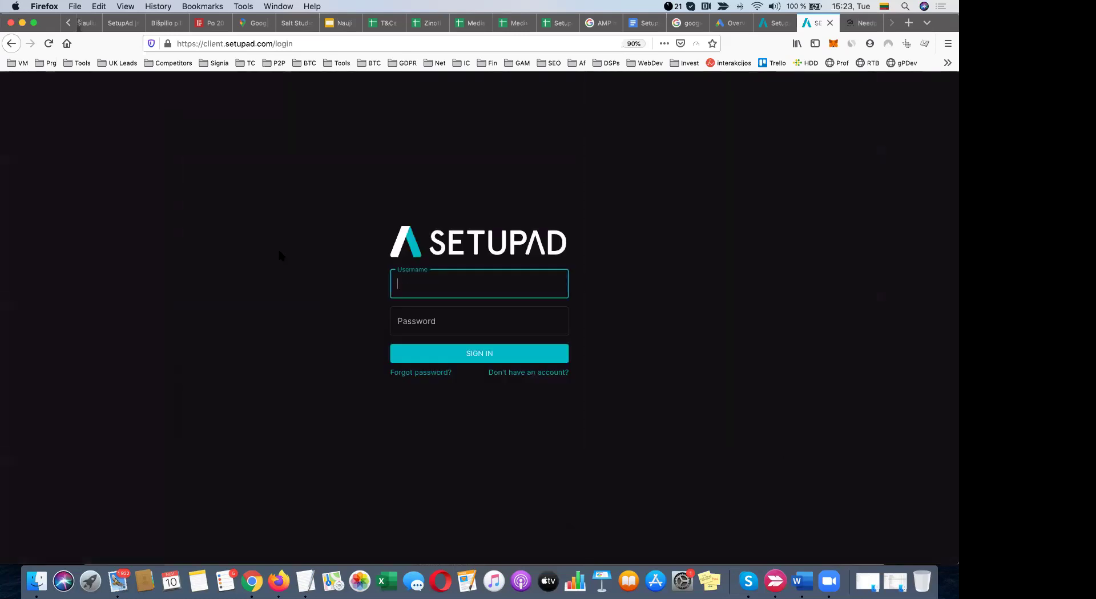
{"action": "left_click", "coordinate": [319, 274]}
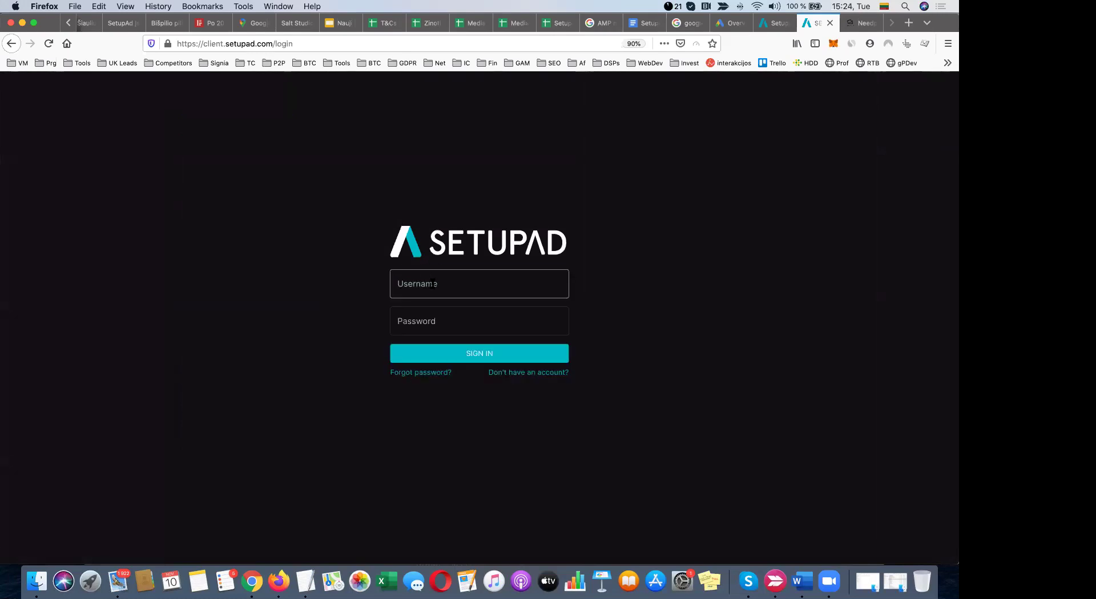
{"action": "left_click", "coordinate": [432, 285]}
{"action": "type", "text": "need"}
{"action": "key", "text": "Down"}
{"action": "key", "text": "Return"}
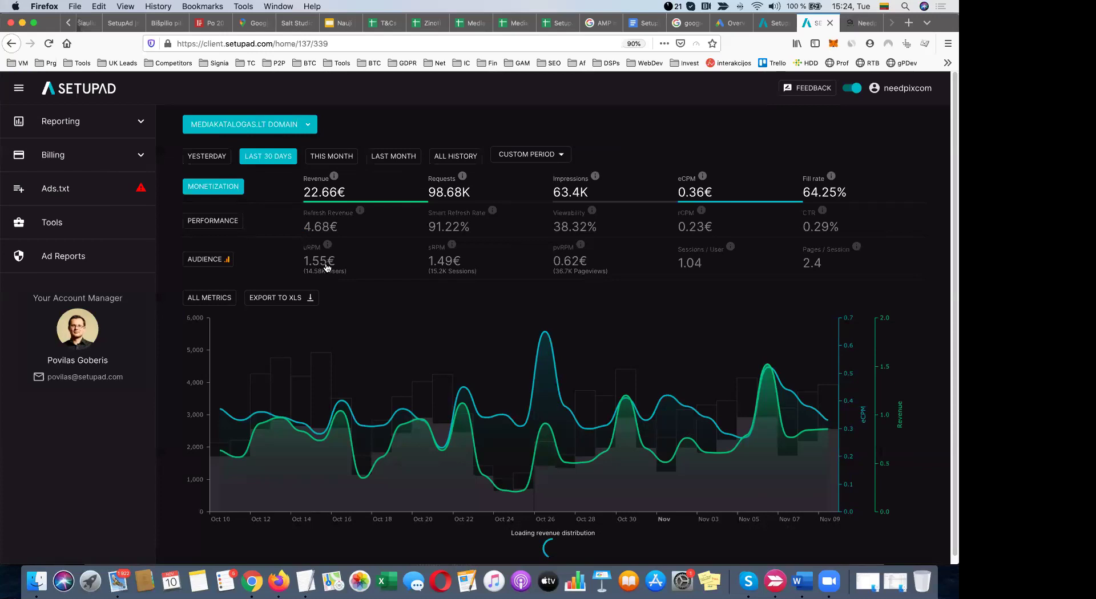
Switch the report back to the needpix.com domain
{"action": "left_click", "coordinate": [298, 130]}
{"action": "scroll", "coordinate": [269, 263], "scroll_direction": "down", "scroll_amount": 1}
{"action": "scroll", "coordinate": [269, 264], "scroll_direction": "down", "scroll_amount": 4}
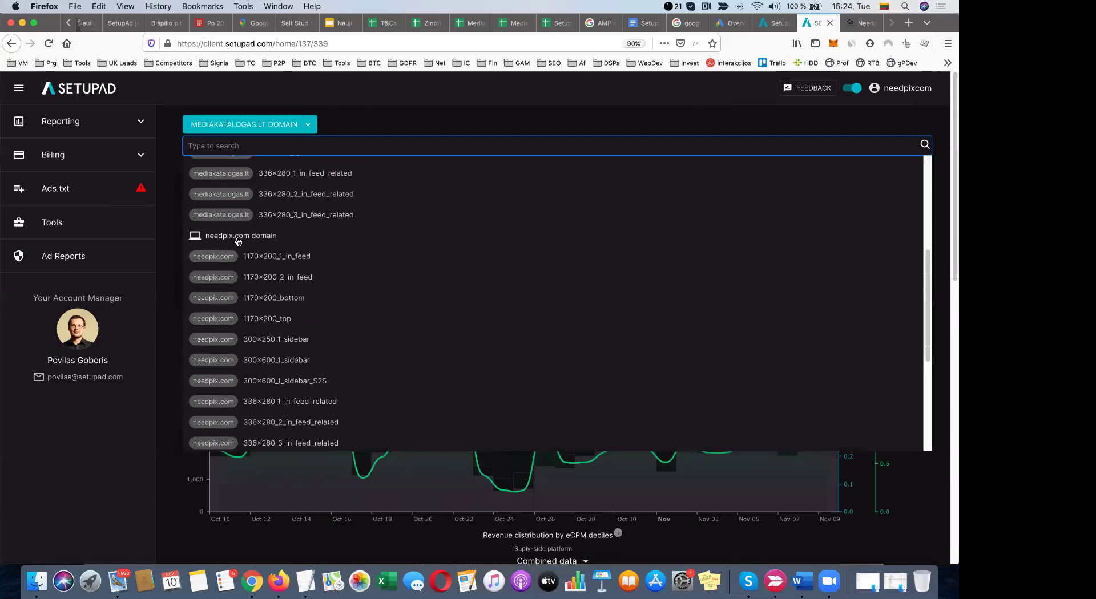
{"action": "left_click", "coordinate": [263, 236]}
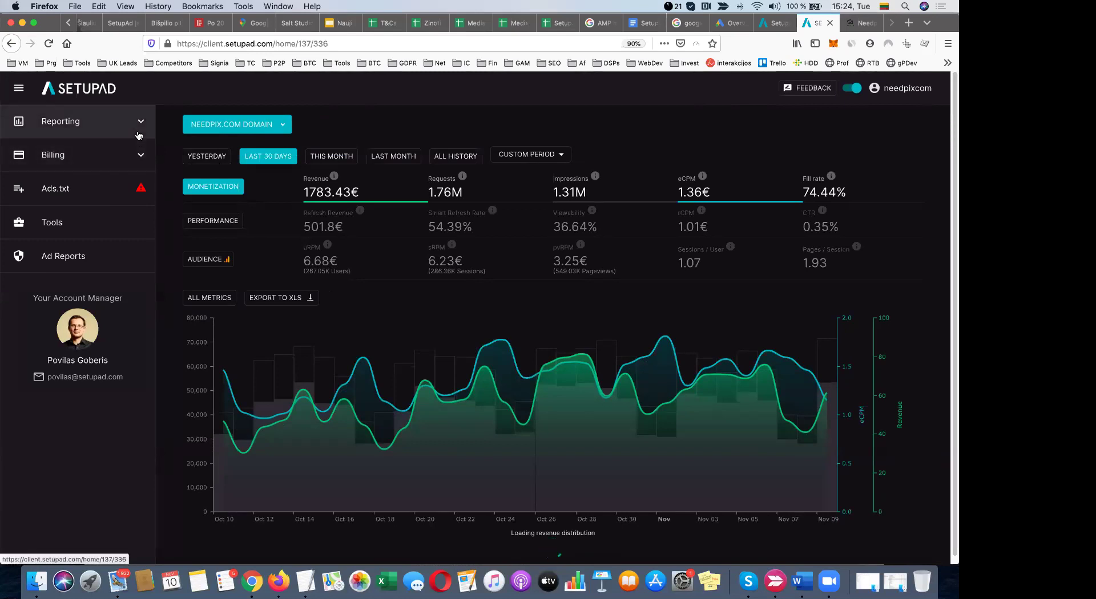
Expand and collapse the Reporting sidebar section, then chart uRPM, sRPM and pvRPM audience metrics
{"action": "left_click", "coordinate": [94, 122]}
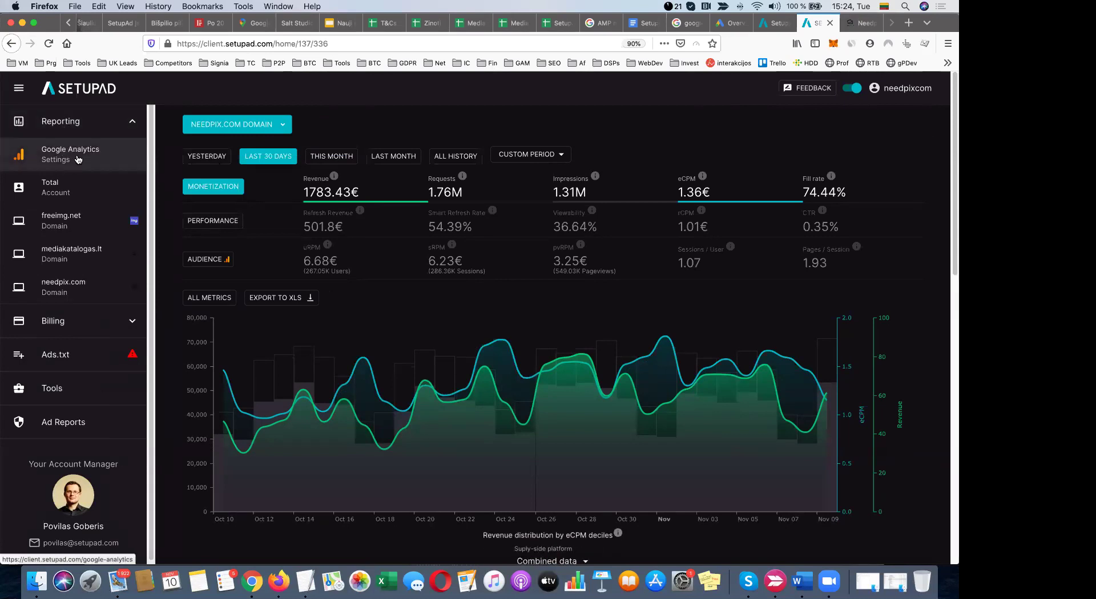
{"action": "left_click", "coordinate": [112, 116]}
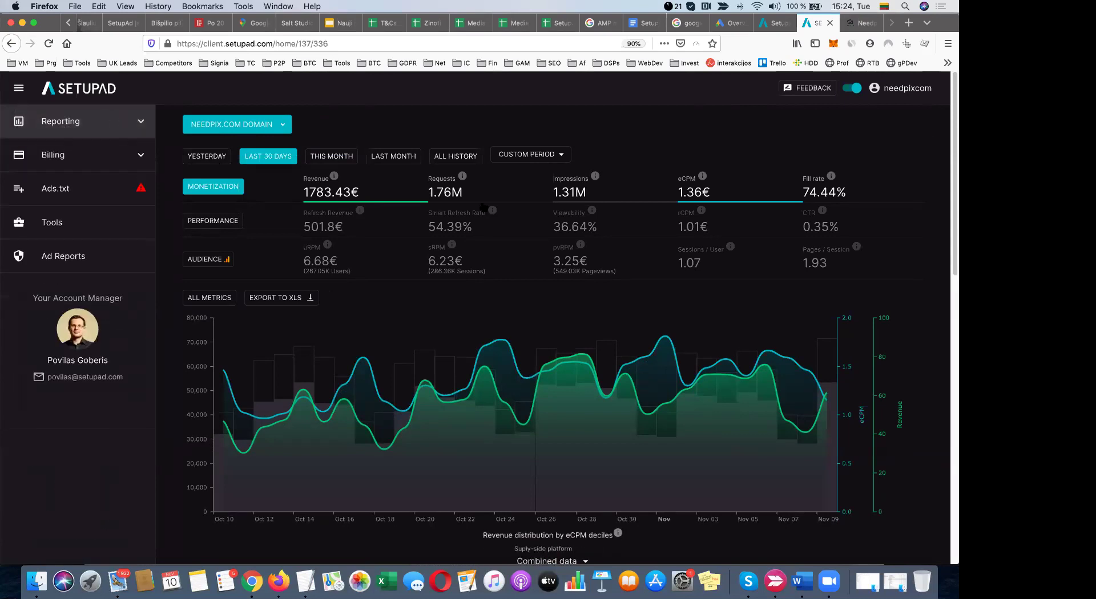
{"action": "left_click", "coordinate": [218, 257]}
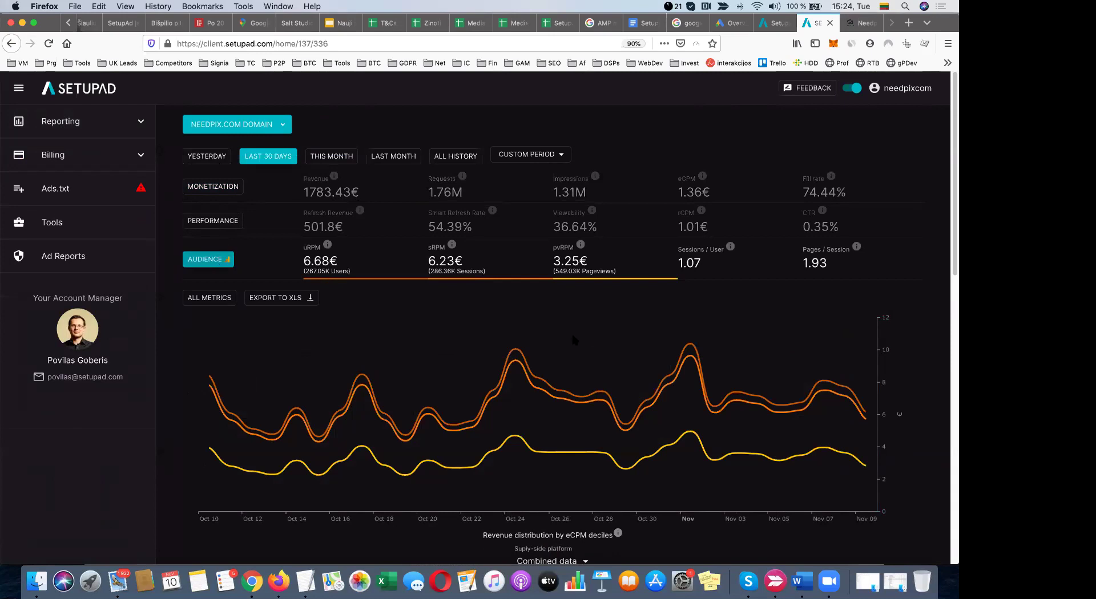
{"action": "mouse_move", "coordinate": [579, 343]}
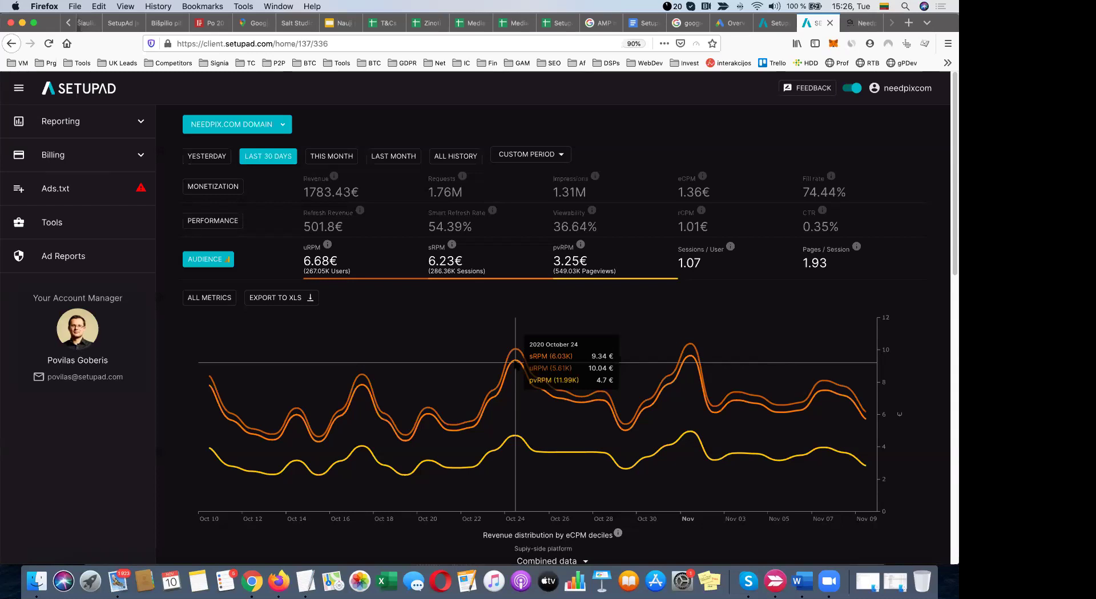
{"action": "scroll", "coordinate": [516, 363], "scroll_direction": "down", "scroll_amount": 5}
{"action": "scroll", "coordinate": [512, 357], "scroll_direction": "up", "scroll_amount": 5}
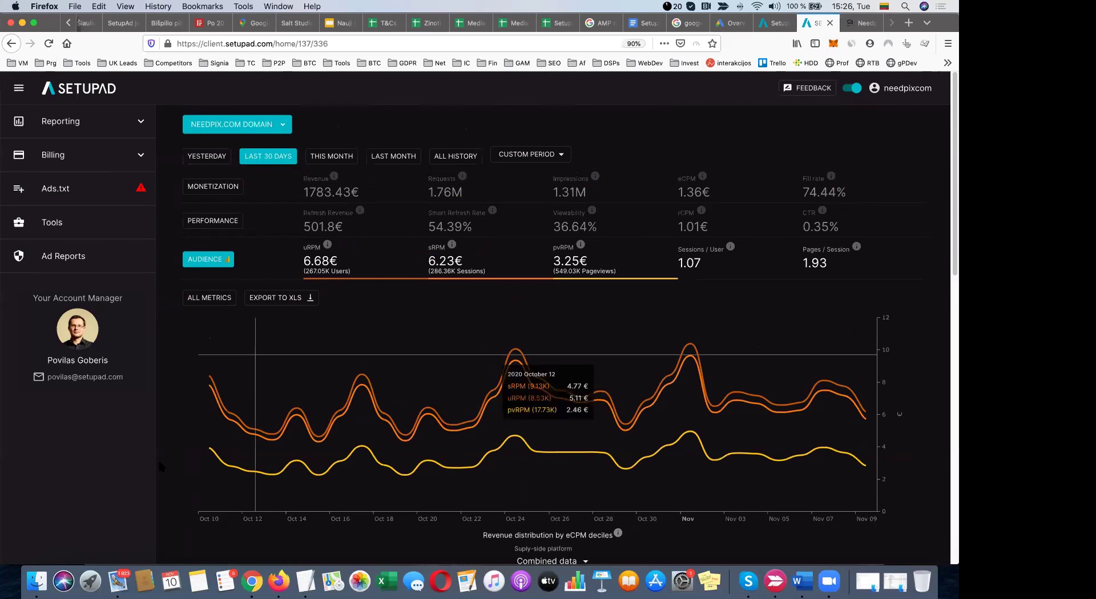
{"action": "scroll", "coordinate": [162, 440], "scroll_direction": "down", "scroll_amount": 1}
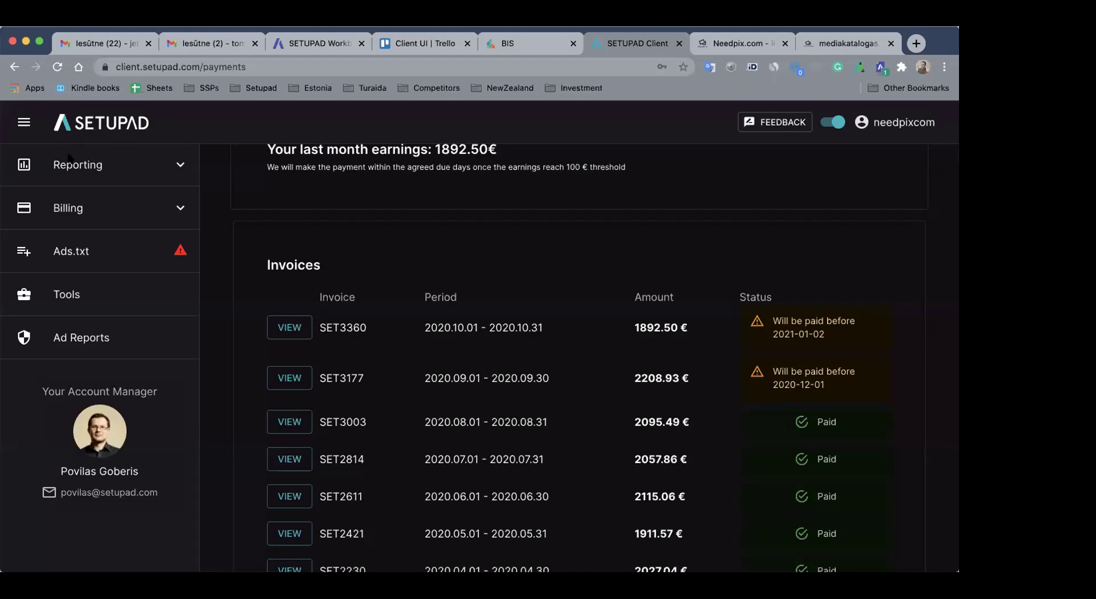
Sign back in and open the Total Account last-30-days report from the Reporting sidebar
{"action": "left_click", "coordinate": [69, 159]}
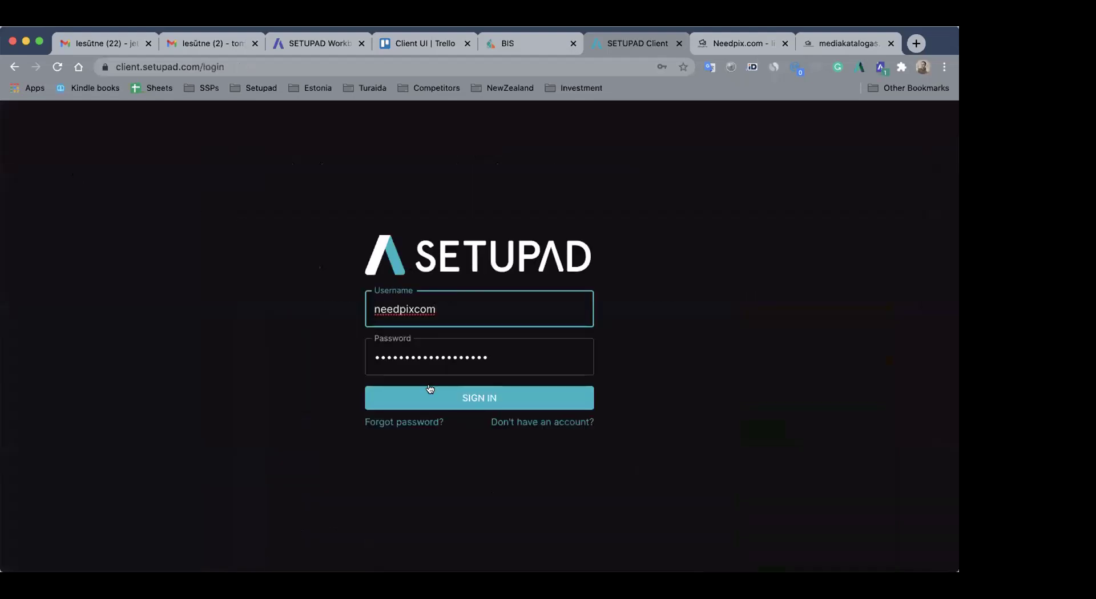
{"action": "left_click", "coordinate": [428, 396]}
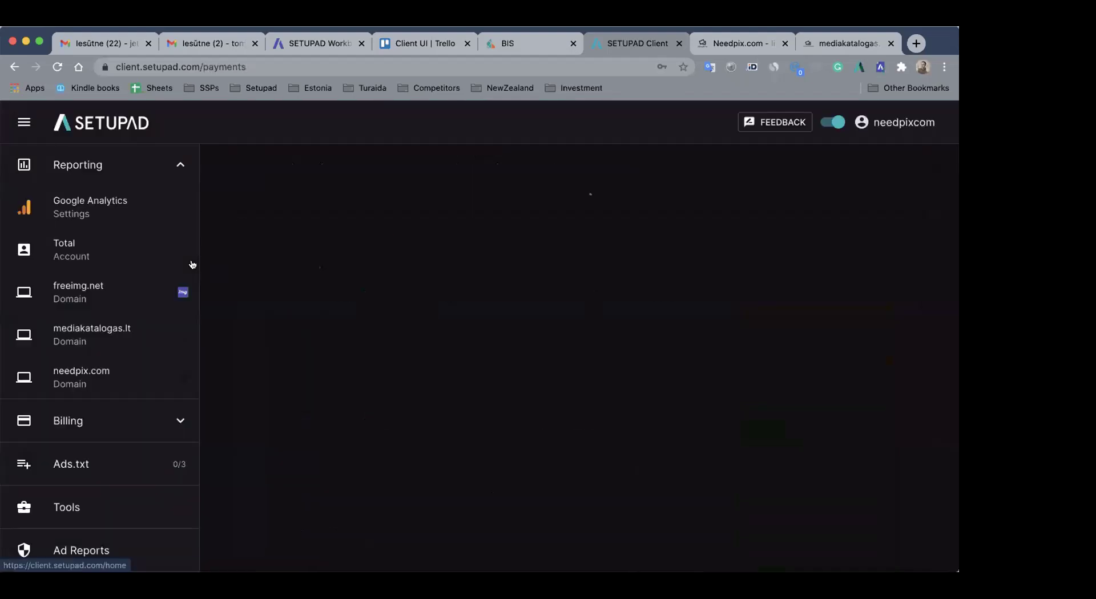
{"action": "left_click", "coordinate": [135, 165]}
{"action": "left_click", "coordinate": [134, 165]}
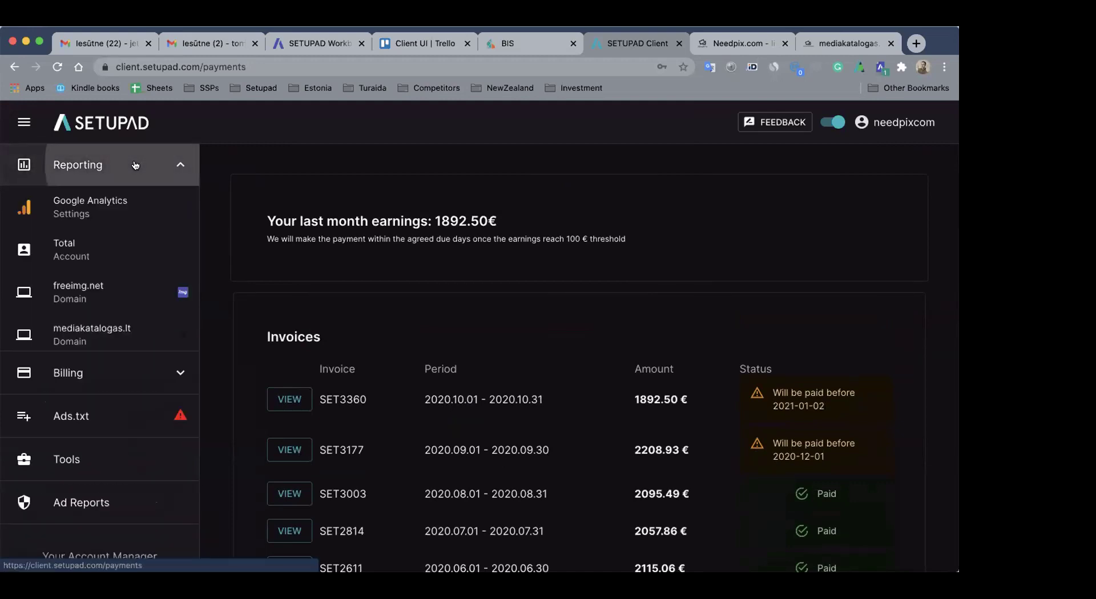
{"action": "left_click", "coordinate": [90, 251]}
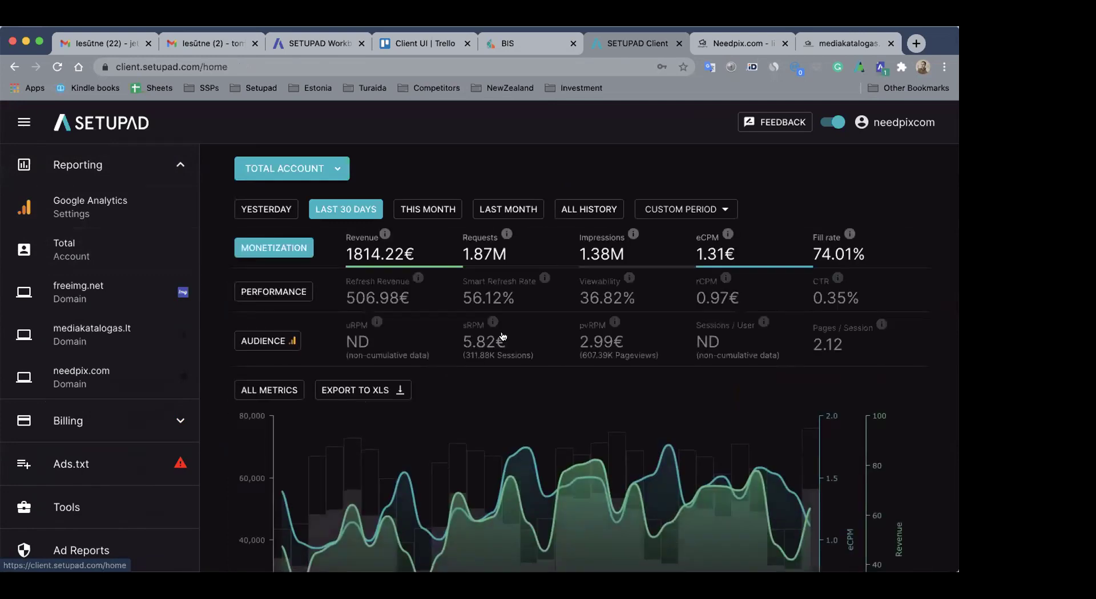
{"action": "scroll", "coordinate": [503, 335], "scroll_direction": "down", "scroll_amount": 3}
{"action": "scroll", "coordinate": [503, 336], "scroll_direction": "up", "scroll_amount": 1}
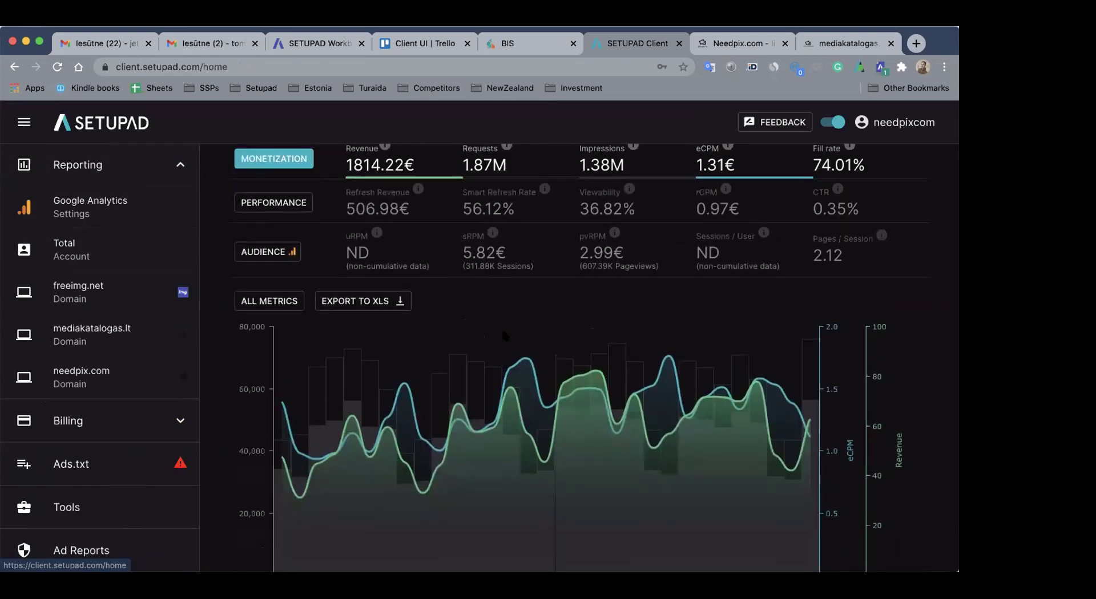
{"action": "scroll", "coordinate": [502, 334], "scroll_direction": "up", "scroll_amount": 2}
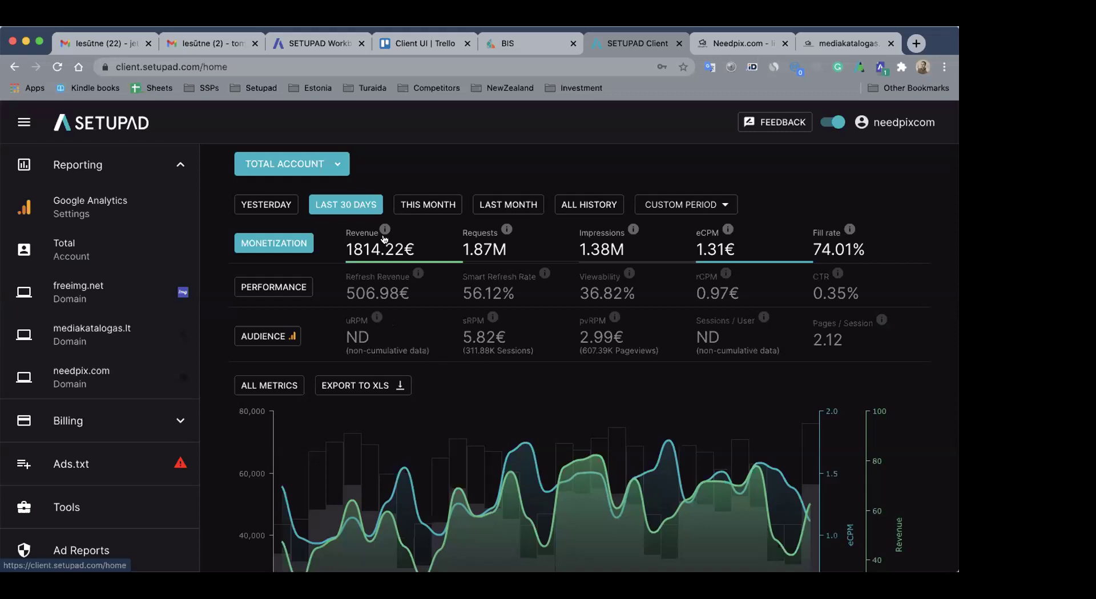
{"action": "mouse_move", "coordinate": [385, 229]}
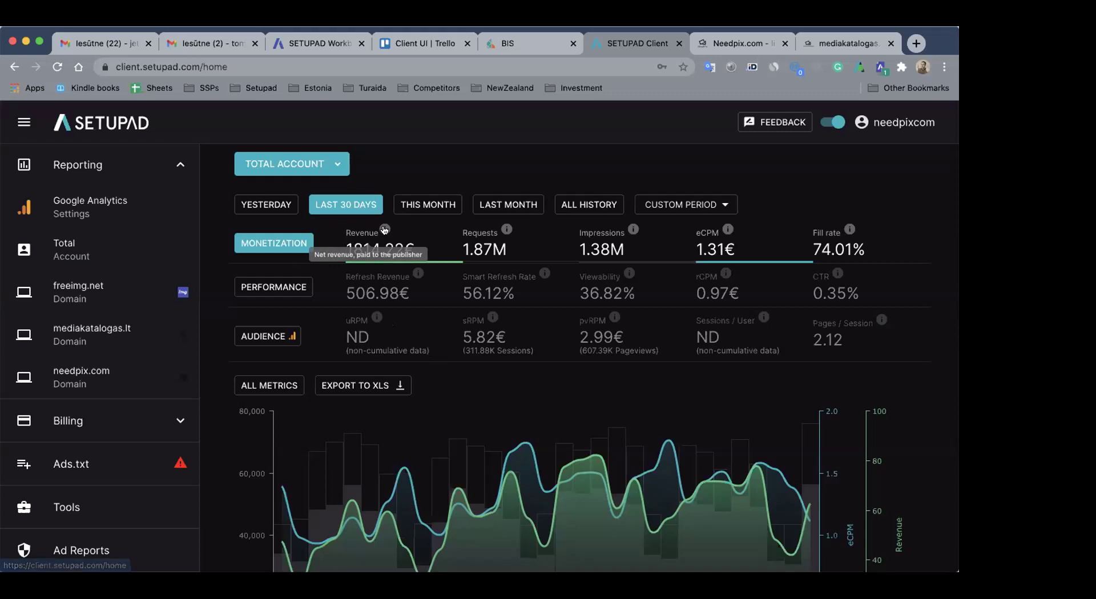
{"action": "left_click", "coordinate": [385, 229]}
{"action": "left_click", "coordinate": [385, 229]}
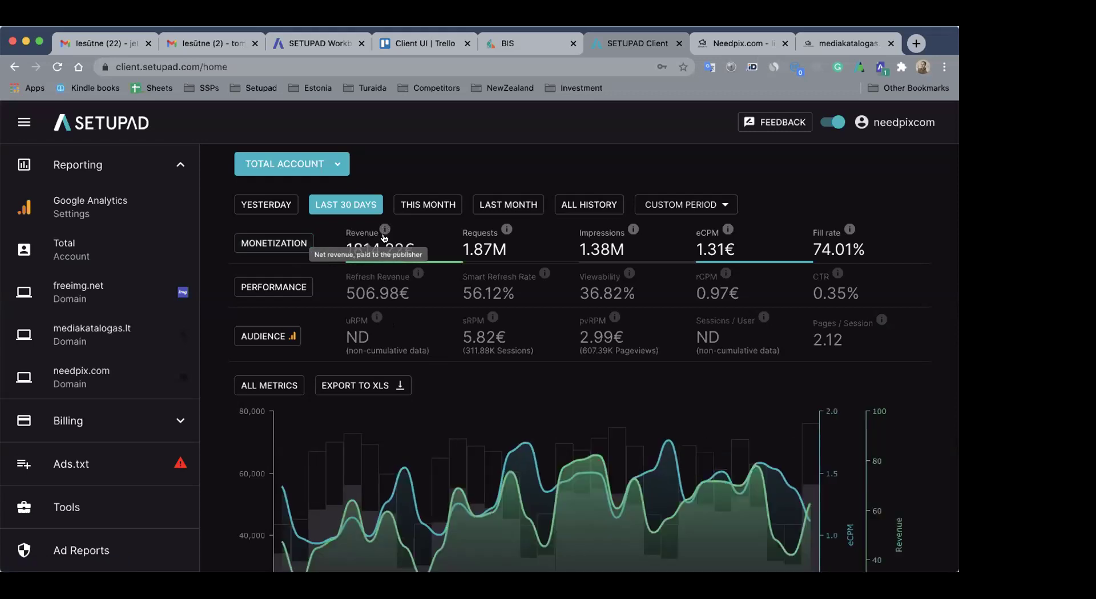
{"action": "mouse_move", "coordinate": [504, 230]}
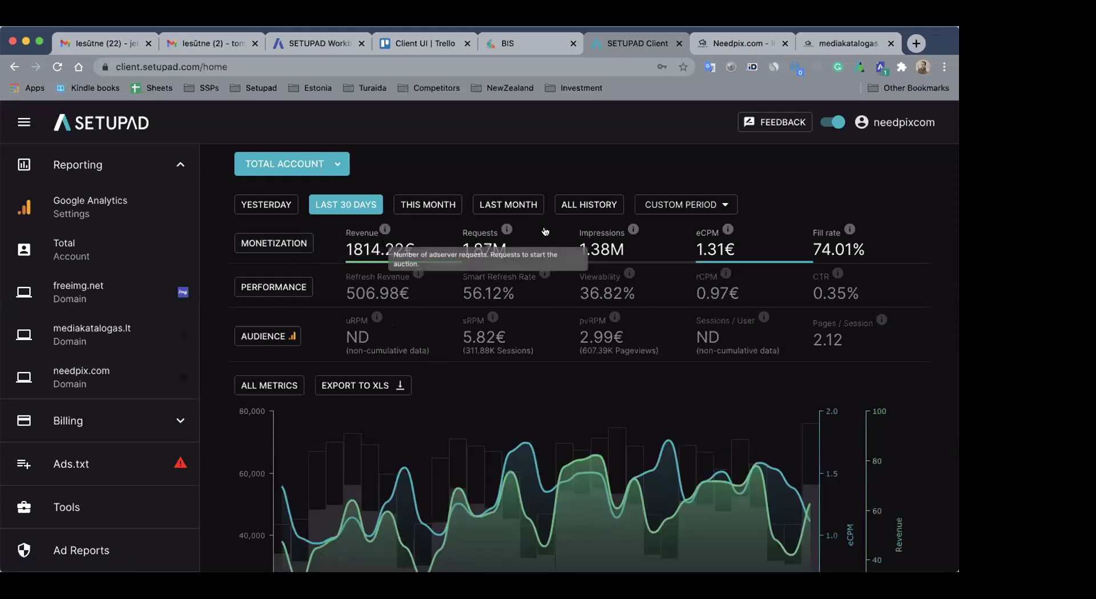
{"action": "mouse_move", "coordinate": [630, 231]}
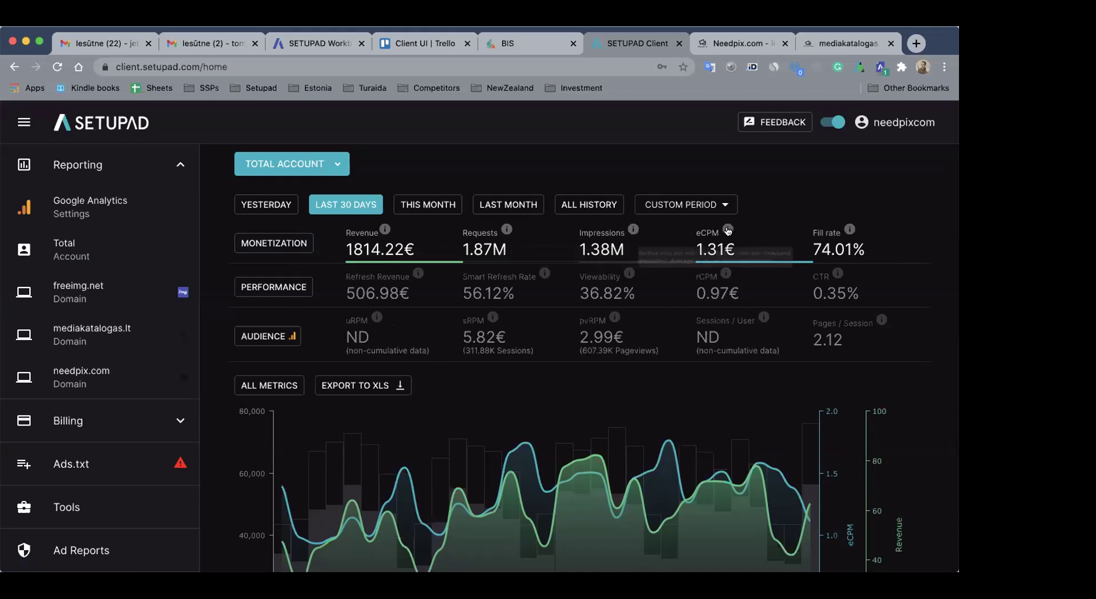
{"action": "mouse_move", "coordinate": [726, 231]}
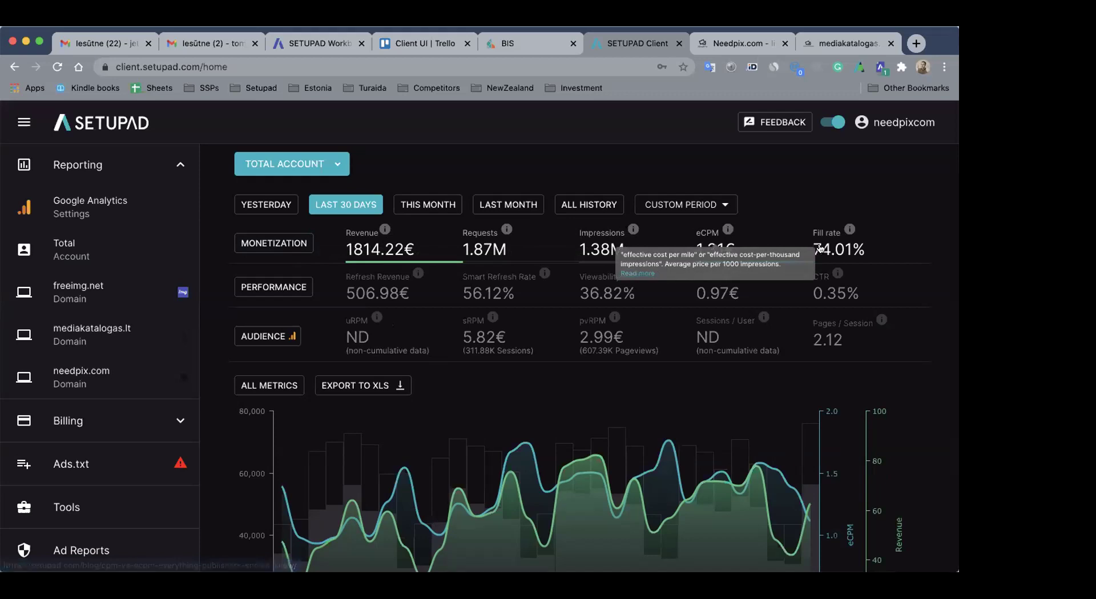
{"action": "mouse_move", "coordinate": [848, 231]}
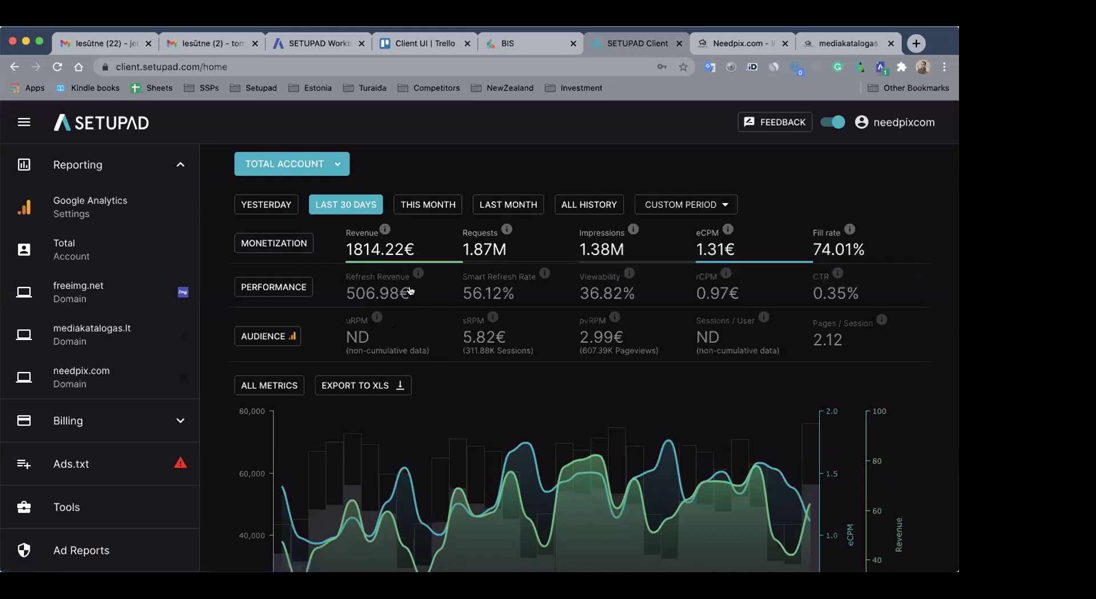
{"action": "mouse_move", "coordinate": [419, 275]}
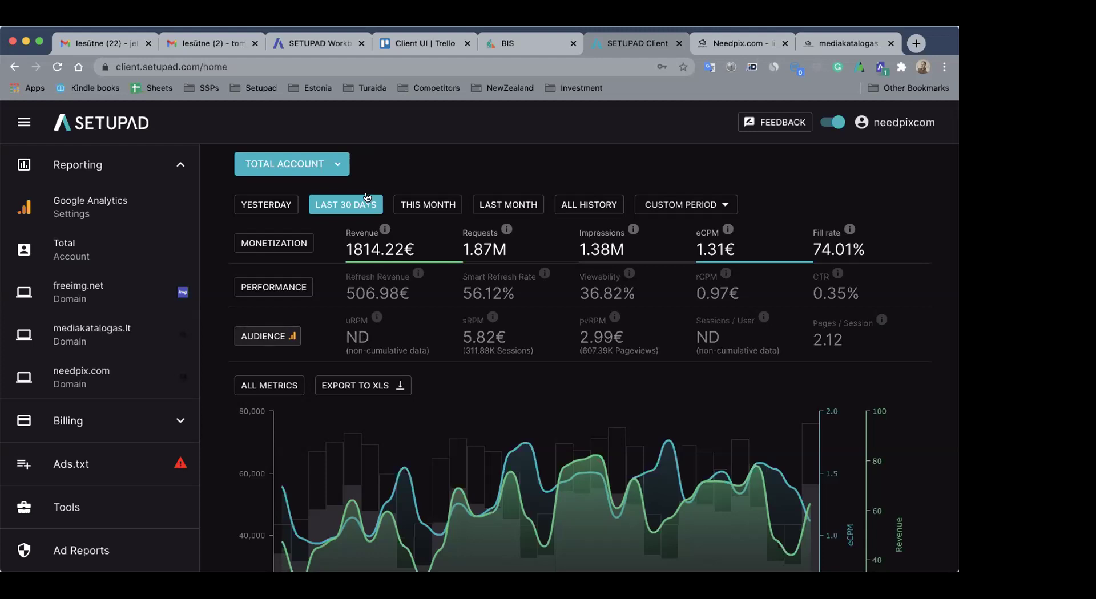
Switch the report to the mediakatalogas.lt domain and chart its performance metrics
{"action": "left_click", "coordinate": [335, 165]}
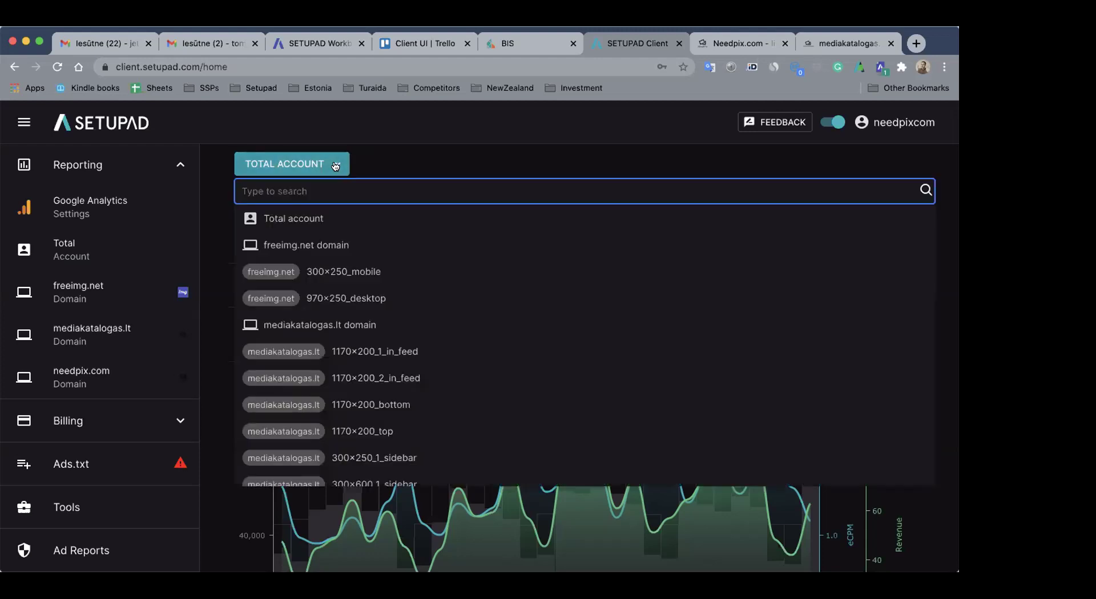
{"action": "left_click", "coordinate": [298, 324]}
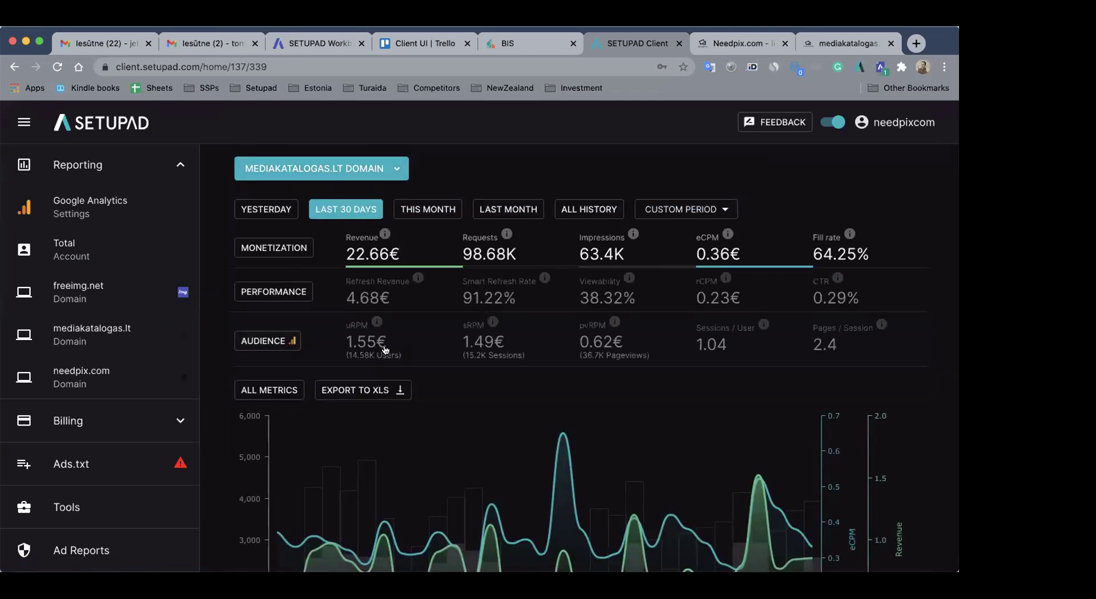
{"action": "left_click", "coordinate": [395, 169]}
{"action": "left_click", "coordinate": [395, 169]}
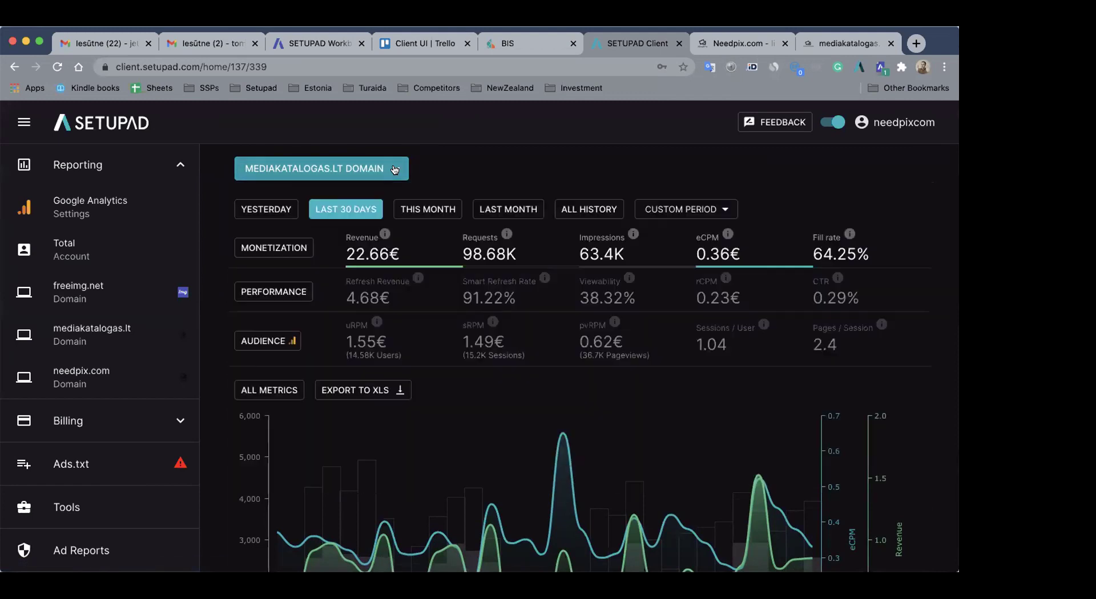
{"action": "left_click", "coordinate": [276, 293]}
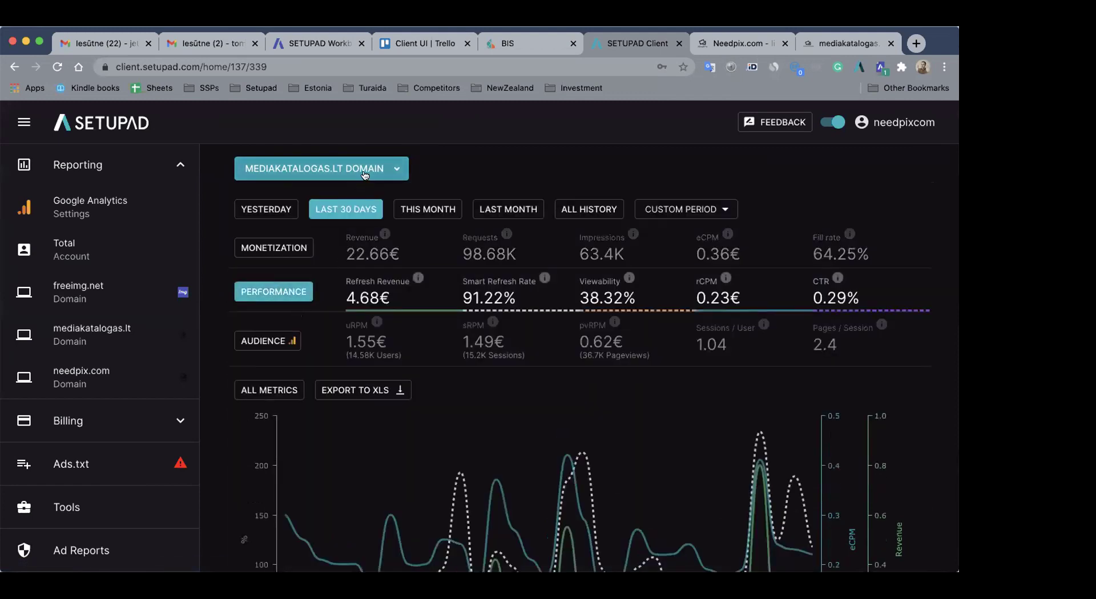
Select the mediakatalogas.lt 1170×200_1_in_feed ad unit as the report target
{"action": "left_click", "coordinate": [342, 169]}
{"action": "left_click", "coordinate": [311, 356]}
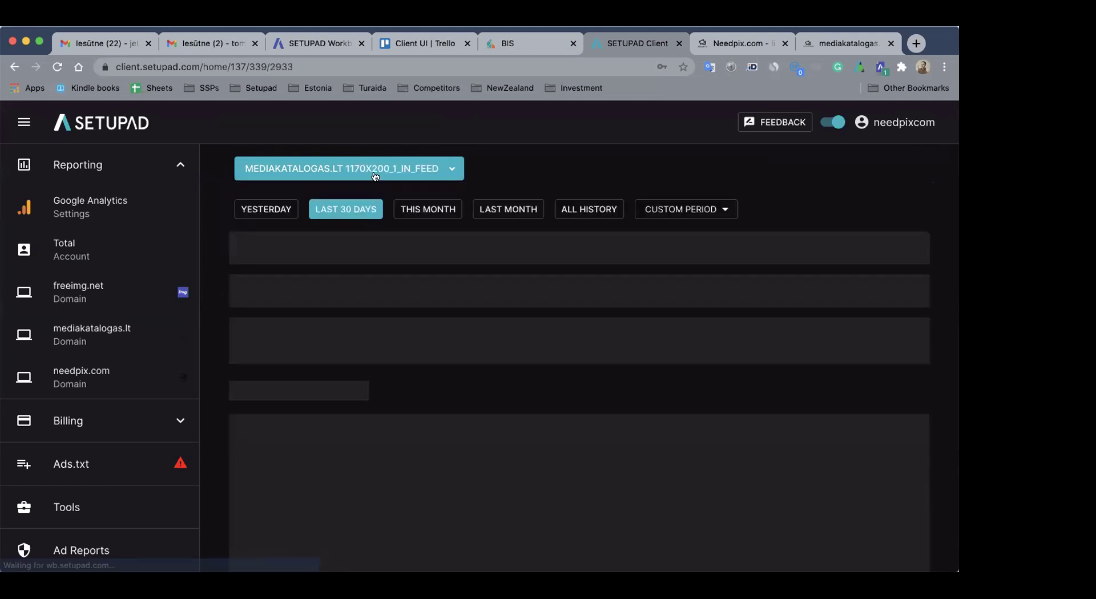
{"action": "left_click", "coordinate": [376, 169]}
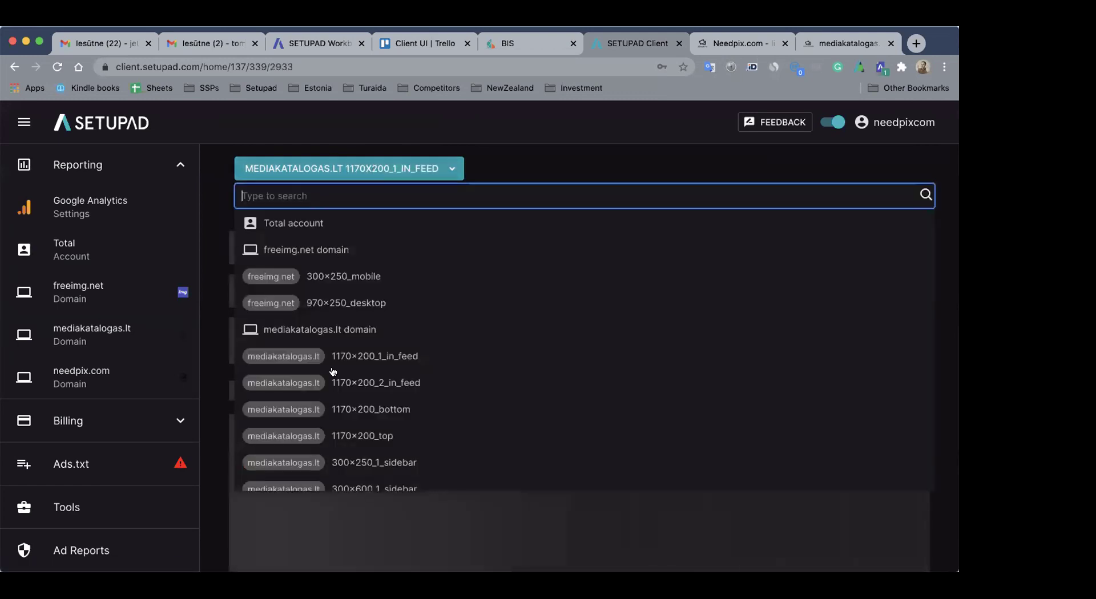
{"action": "scroll", "coordinate": [332, 372], "scroll_direction": "down", "scroll_amount": 1}
Select the needpix.com 1170×200_1_in_feed ad unit and chart its monetization metrics
{"action": "scroll", "coordinate": [333, 371], "scroll_direction": "down", "scroll_amount": 5}
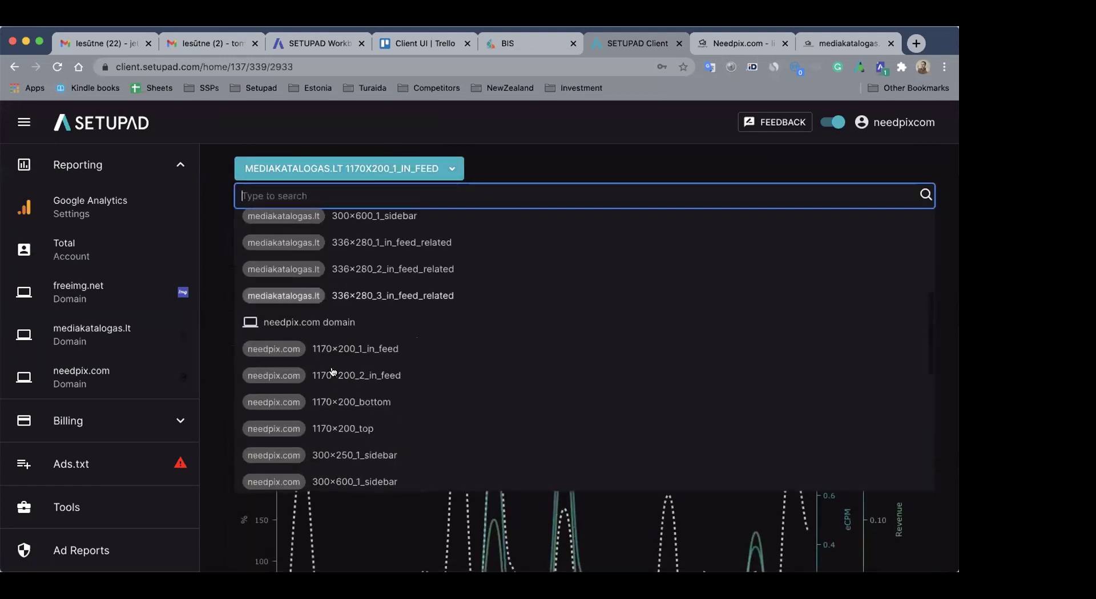
{"action": "left_click", "coordinate": [337, 341]}
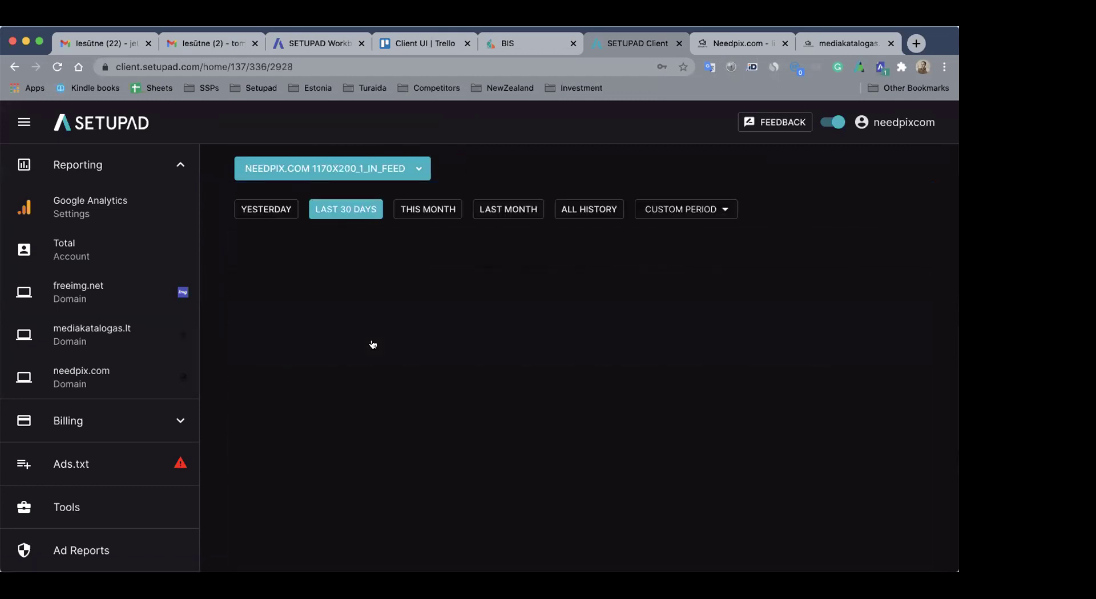
{"action": "scroll", "coordinate": [371, 342], "scroll_direction": "down", "scroll_amount": 2}
{"action": "scroll", "coordinate": [371, 342], "scroll_direction": "up", "scroll_amount": 1}
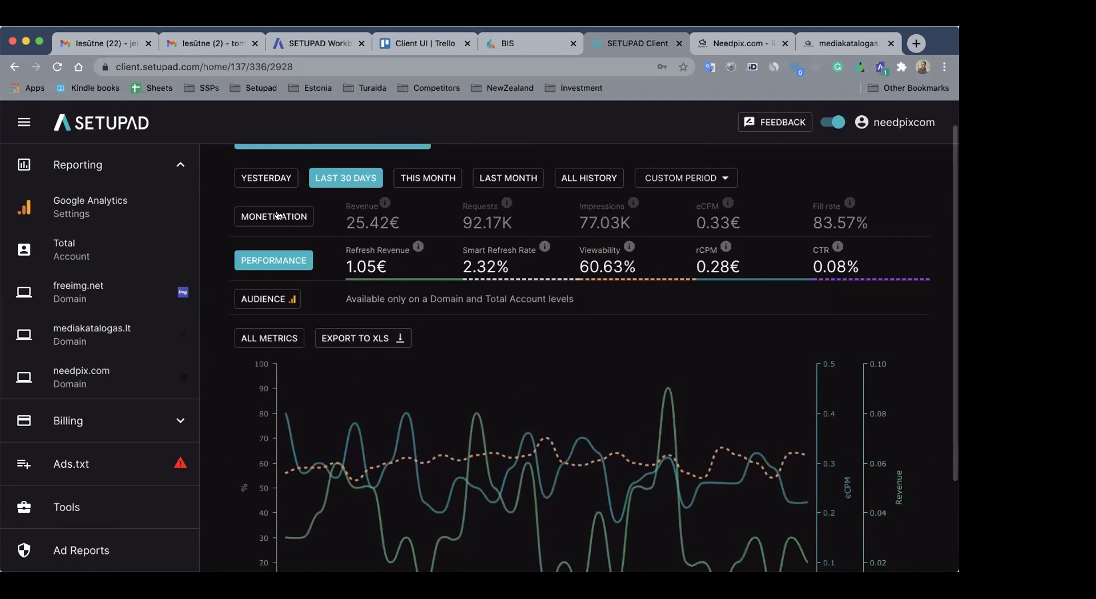
{"action": "scroll", "coordinate": [276, 268], "scroll_direction": "up", "scroll_amount": 1}
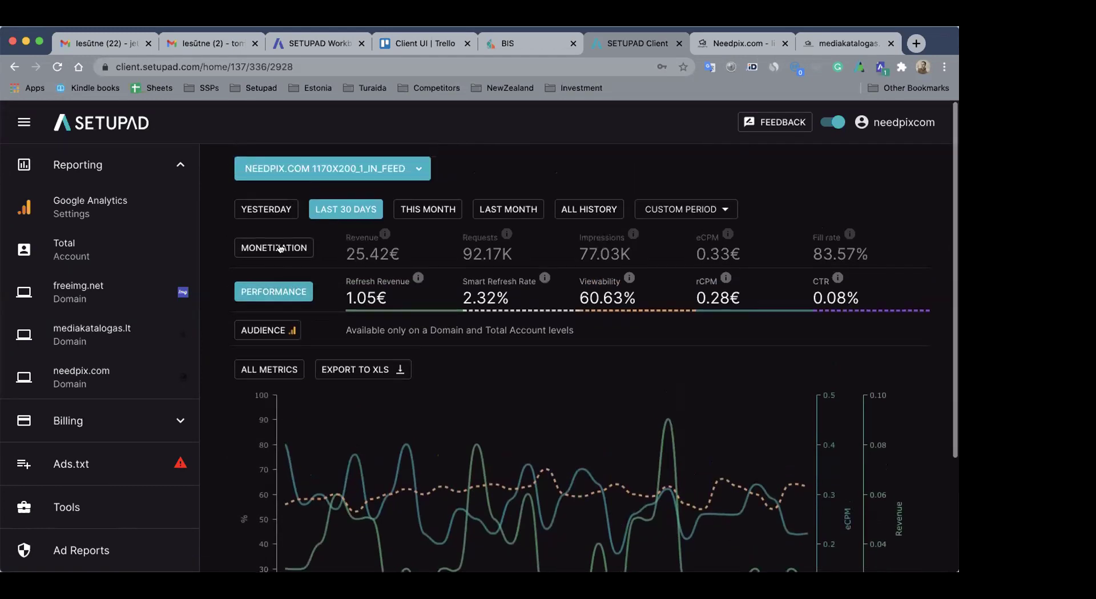
{"action": "left_click", "coordinate": [265, 262]}
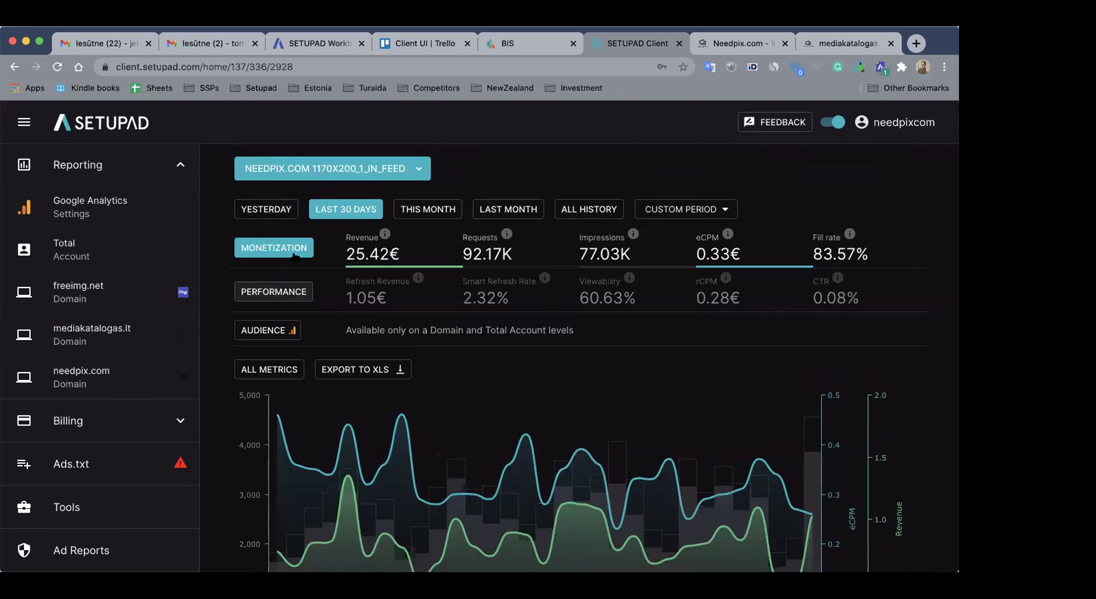
{"action": "left_click", "coordinate": [365, 169]}
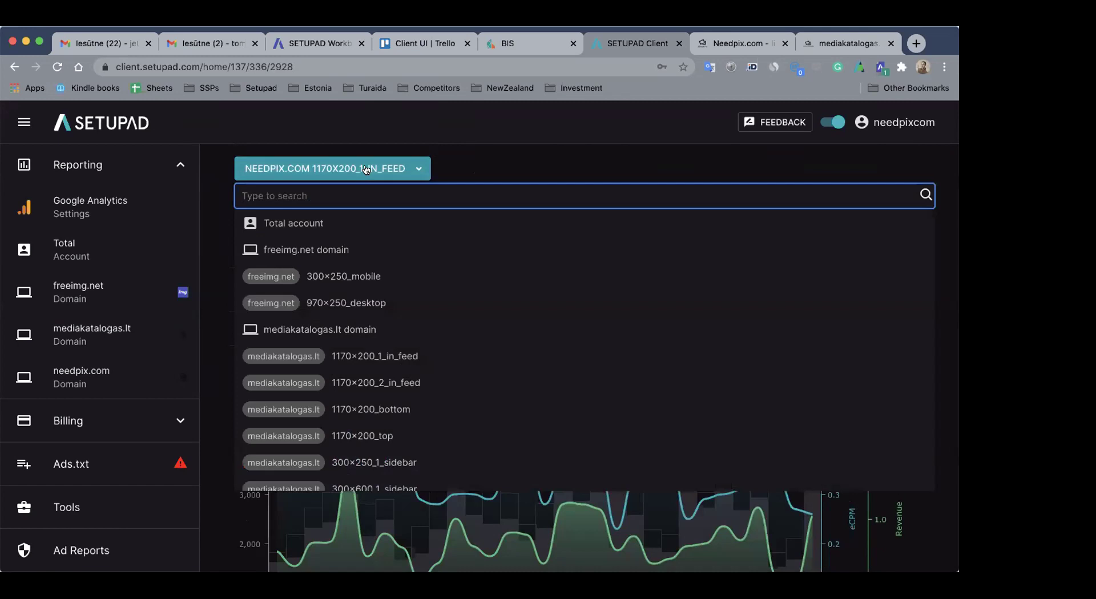
Search 'top' in the ad-unit selector and open the needpix.com 1170×200_top report
{"action": "type", "text": "1170"}
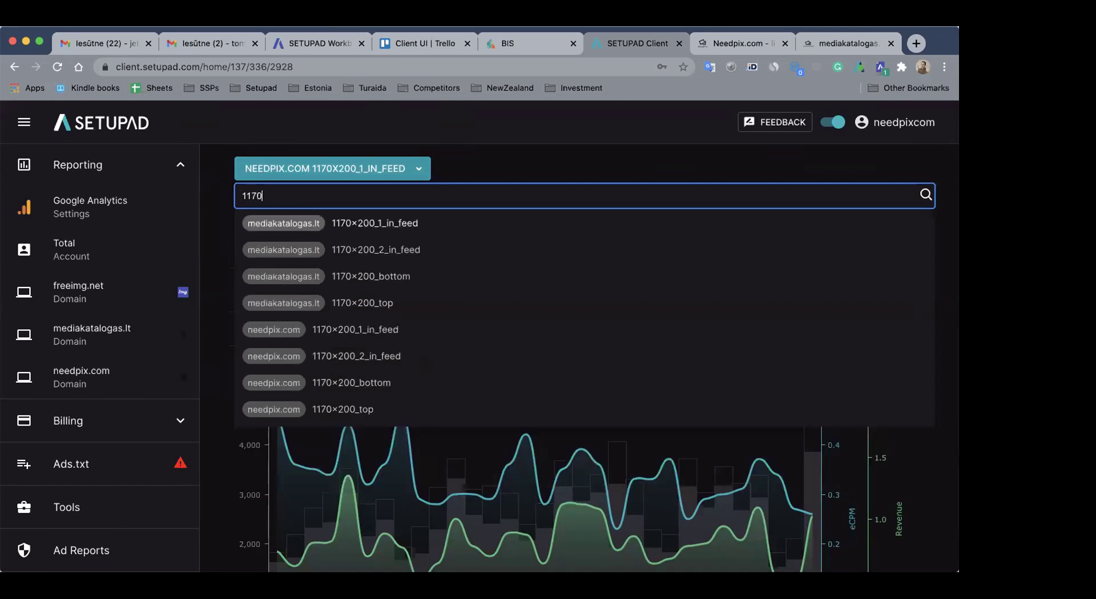
{"action": "key", "text": "BackSpace"}
{"action": "key", "text": "BackSpace"}
{"action": "key", "text": "BackSpace"}
{"action": "key", "text": "BackSpace"}
{"action": "type", "text": "top"}
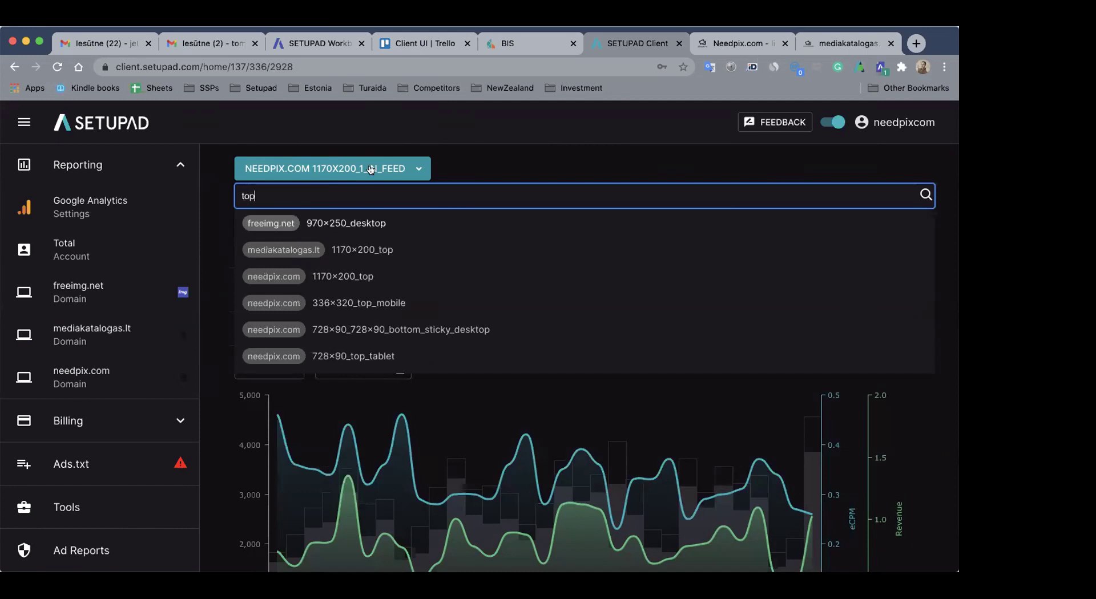
{"action": "left_click", "coordinate": [359, 277]}
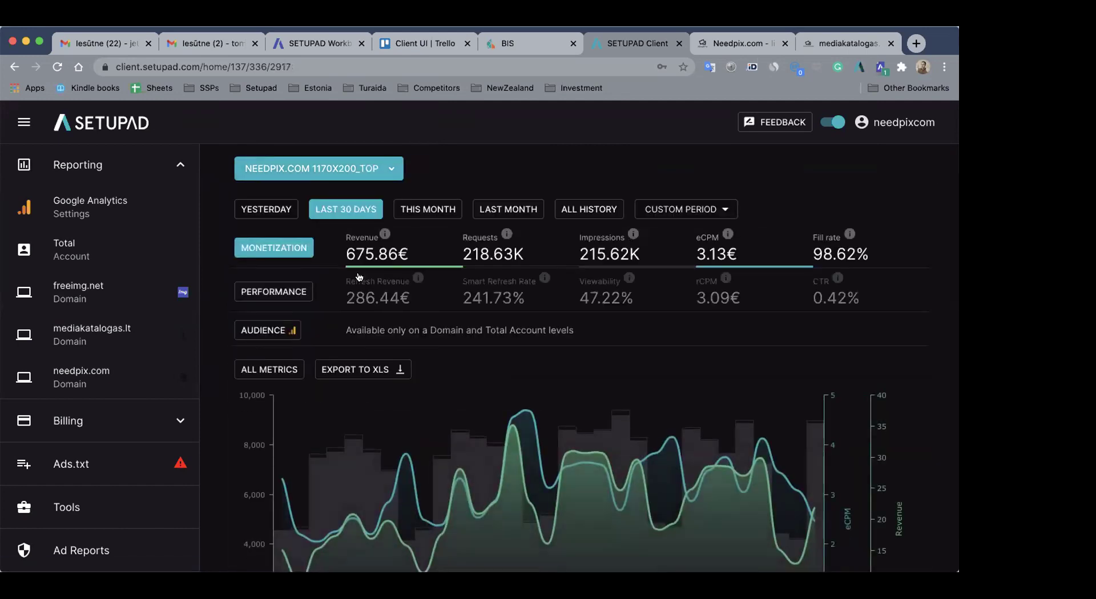
{"action": "scroll", "coordinate": [421, 410], "scroll_direction": "down", "scroll_amount": 2}
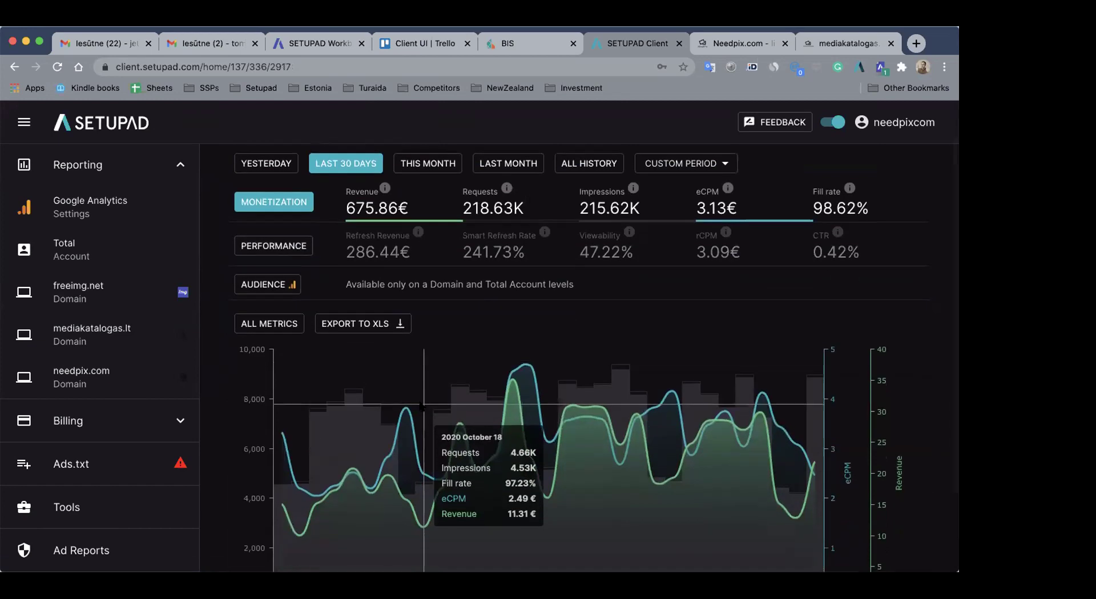
{"action": "scroll", "coordinate": [510, 249], "scroll_direction": "down", "scroll_amount": 2}
{"action": "scroll", "coordinate": [462, 279], "scroll_direction": "up", "scroll_amount": 1}
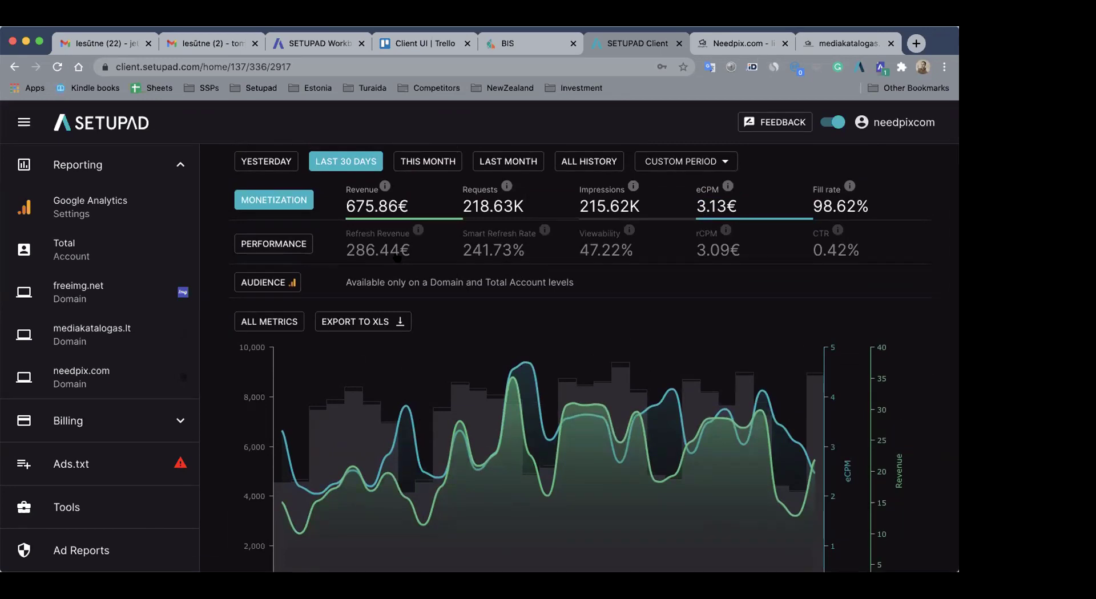
Scroll down to the revenue-by-eCPM-deciles chart and cumulative eCPM slider
{"action": "scroll", "coordinate": [398, 257], "scroll_direction": "down", "scroll_amount": 10}
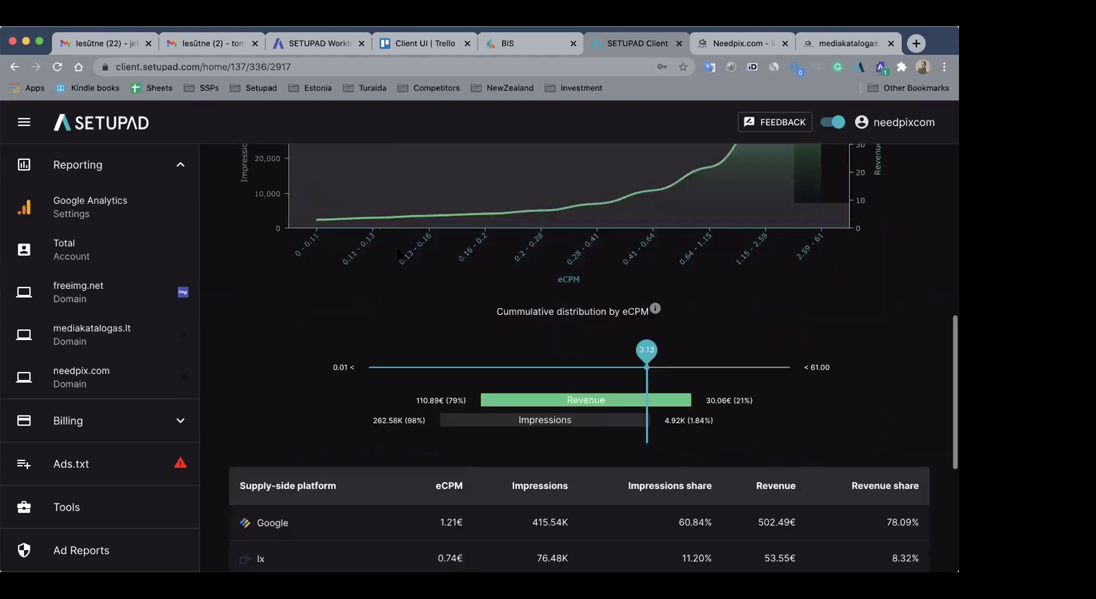
{"action": "scroll", "coordinate": [398, 254], "scroll_direction": "down", "scroll_amount": 2}
{"action": "scroll", "coordinate": [397, 254], "scroll_direction": "up", "scroll_amount": 10}
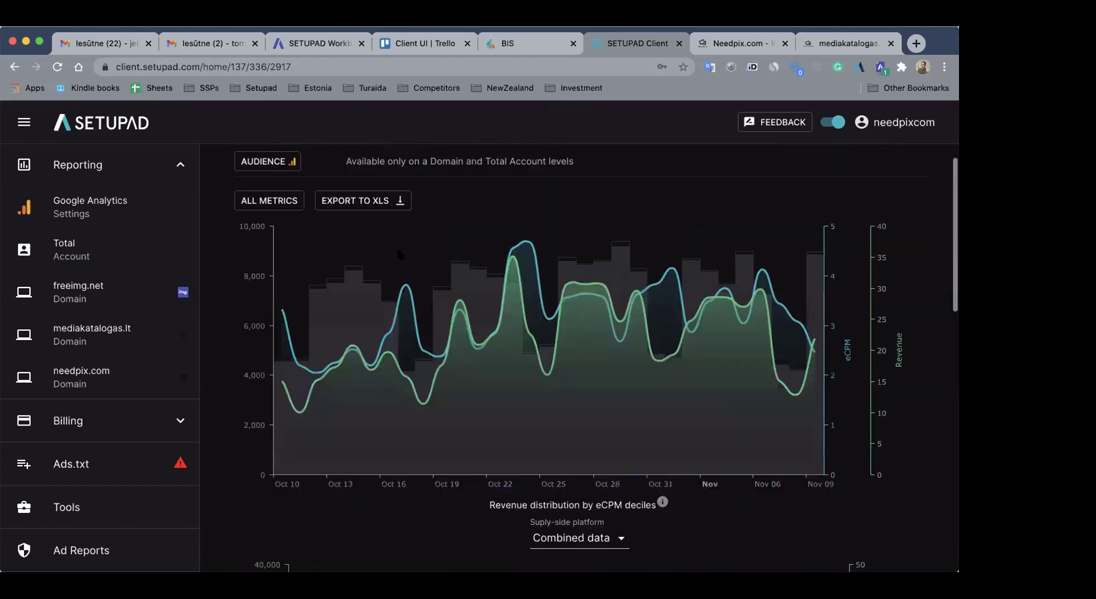
{"action": "scroll", "coordinate": [398, 253], "scroll_direction": "down", "scroll_amount": 5}
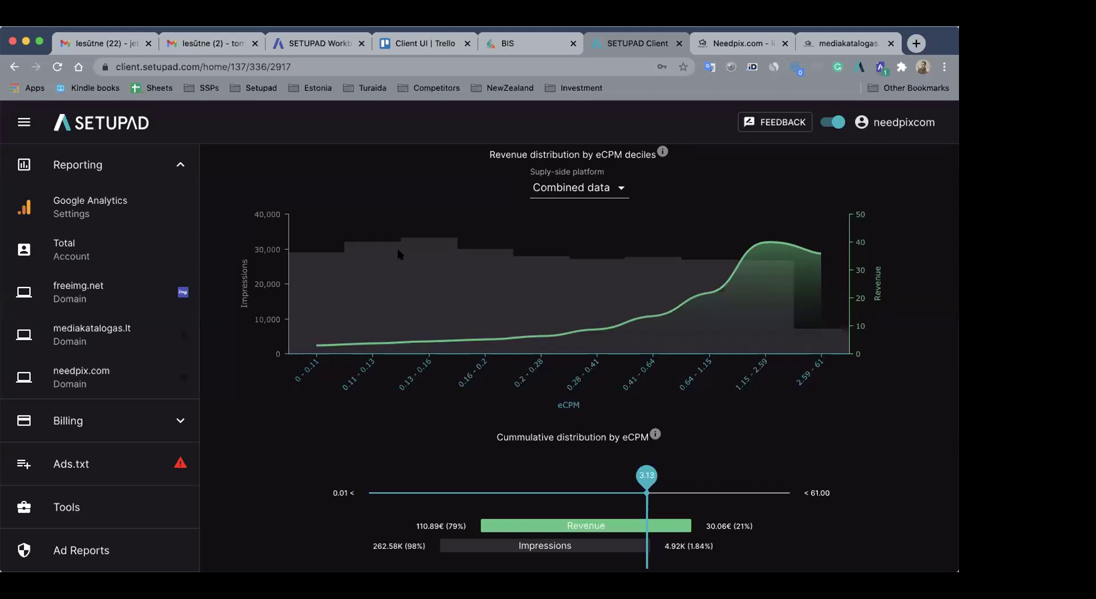
{"action": "mouse_move", "coordinate": [595, 150]}
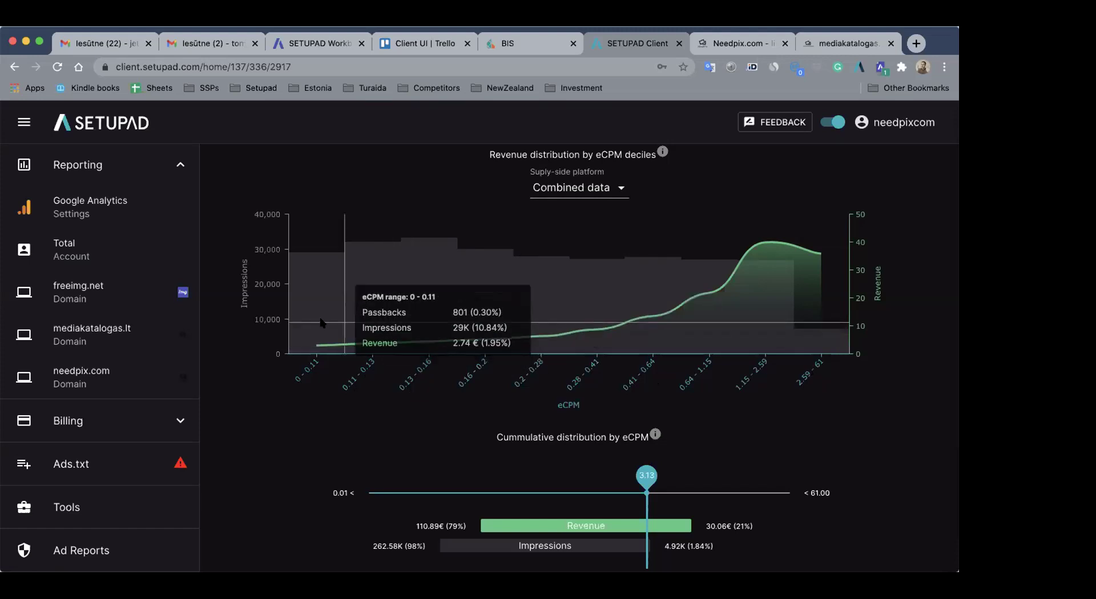
Read the decile bar values, e.g. 0.41–0.64 earning 13.38€, then scroll back to the top
{"action": "mouse_move", "coordinate": [372, 315]}
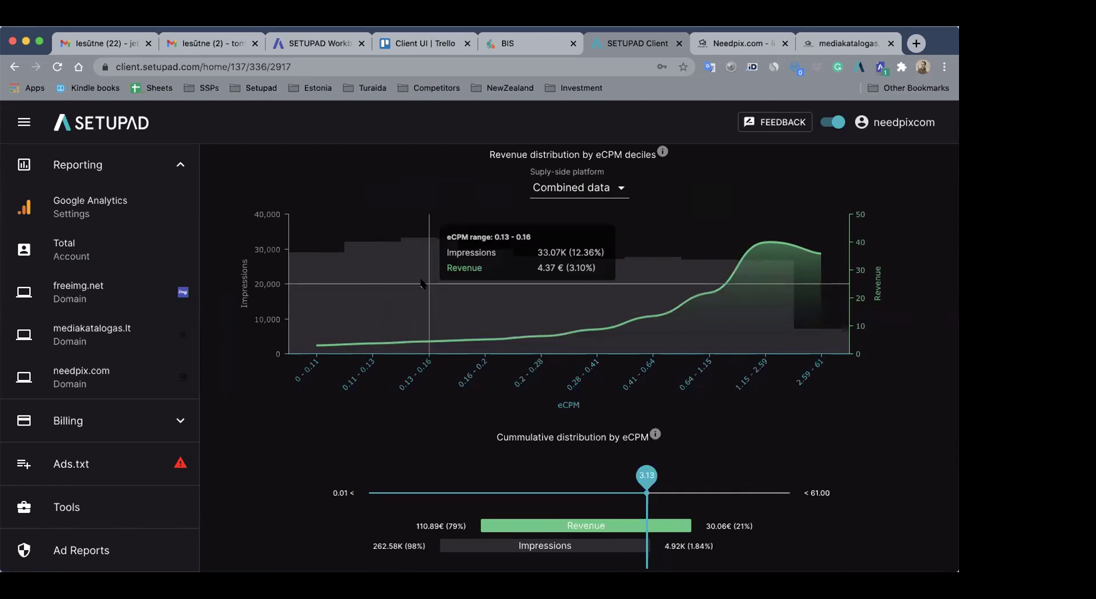
{"action": "mouse_move", "coordinate": [495, 304]}
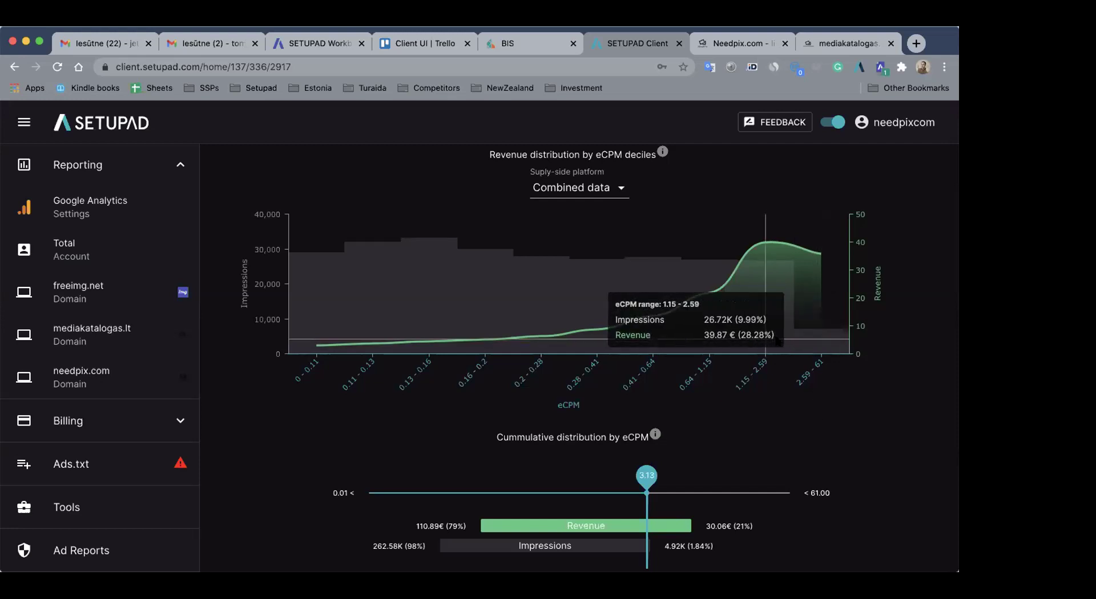
{"action": "scroll", "coordinate": [777, 342], "scroll_direction": "up", "scroll_amount": 1}
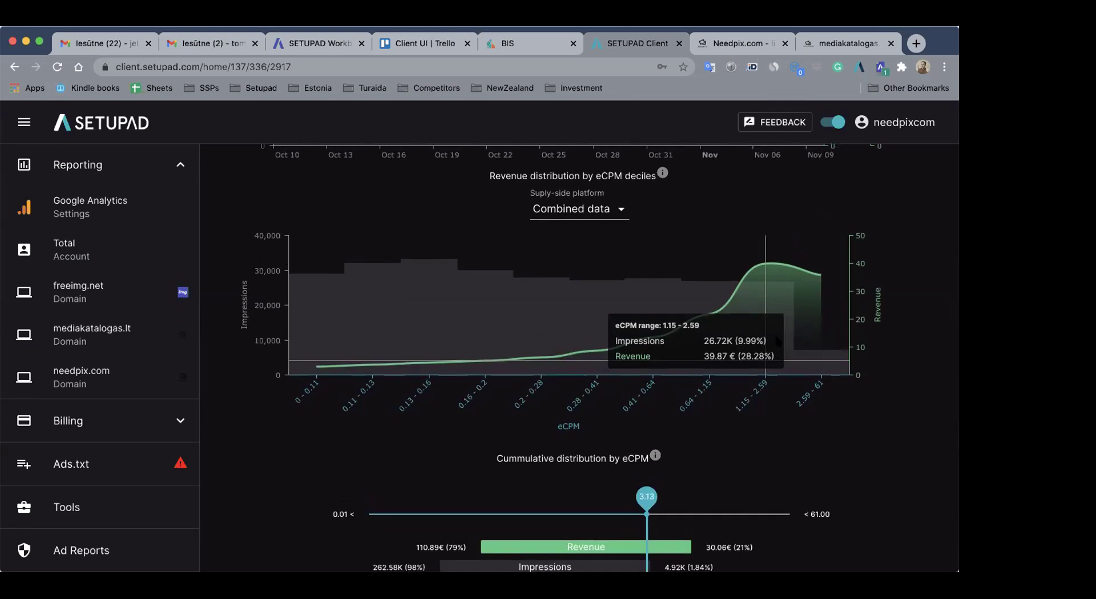
{"action": "scroll", "coordinate": [777, 314], "scroll_direction": "down", "scroll_amount": 1}
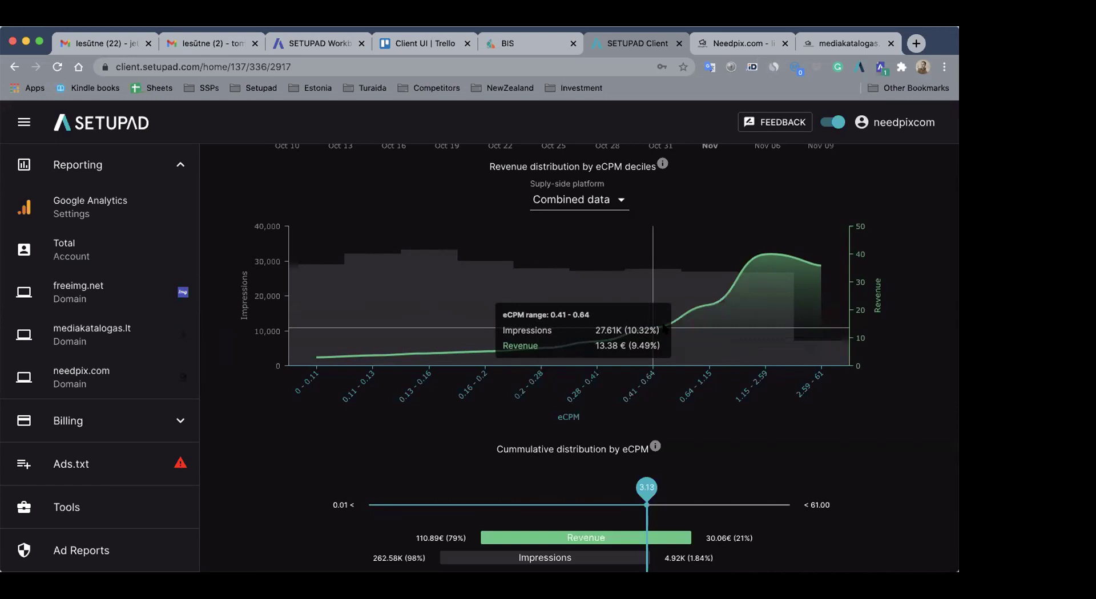
{"action": "scroll", "coordinate": [664, 330], "scroll_direction": "up", "scroll_amount": 10}
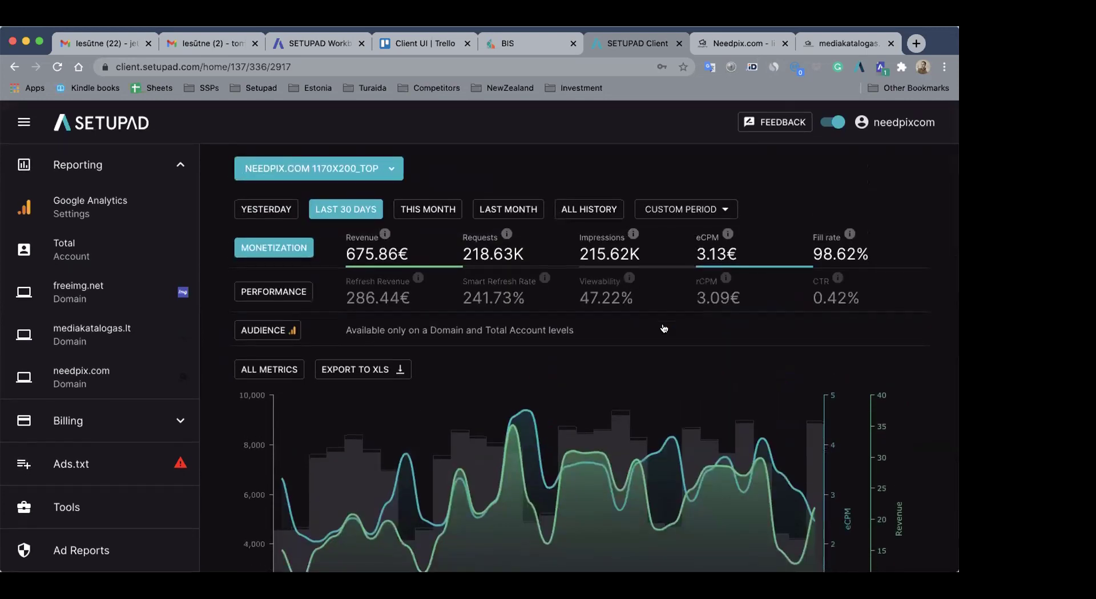
Scroll down again to the eCPM deciles chart and cumulative eCPM distribution
{"action": "scroll", "coordinate": [664, 328], "scroll_direction": "down", "scroll_amount": 10}
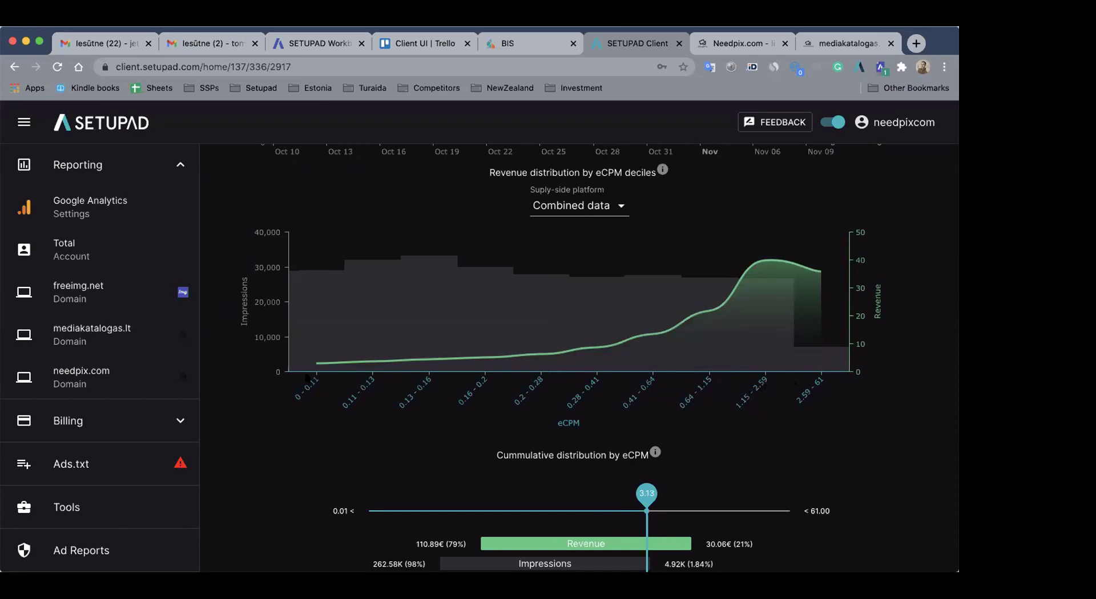
{"action": "mouse_move", "coordinate": [761, 281]}
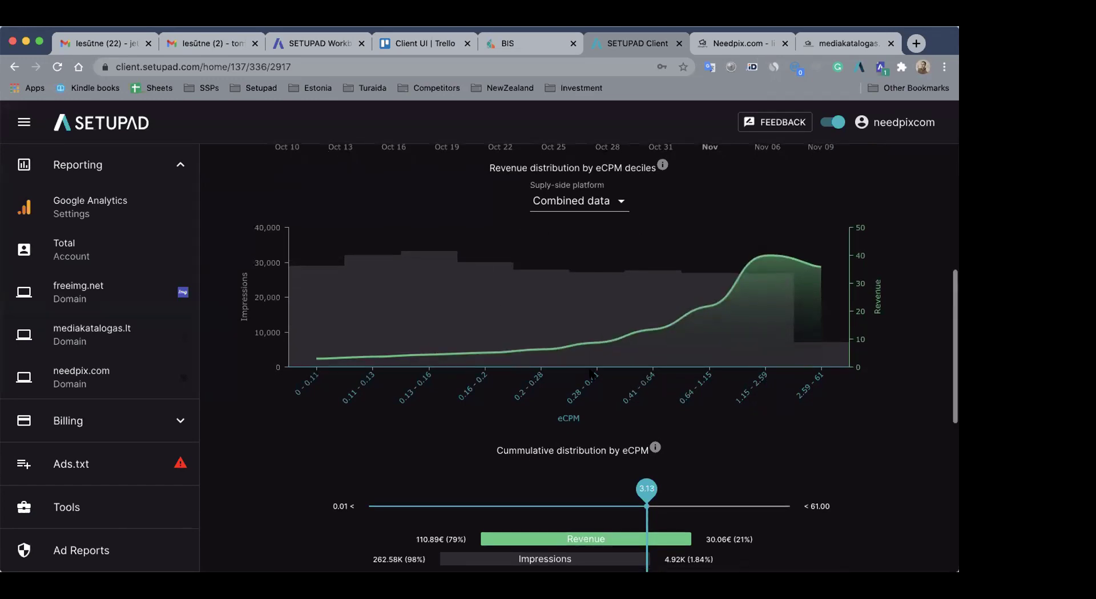
{"action": "scroll", "coordinate": [591, 374], "scroll_direction": "down", "scroll_amount": 1}
{"action": "scroll", "coordinate": [590, 373], "scroll_direction": "up", "scroll_amount": 1}
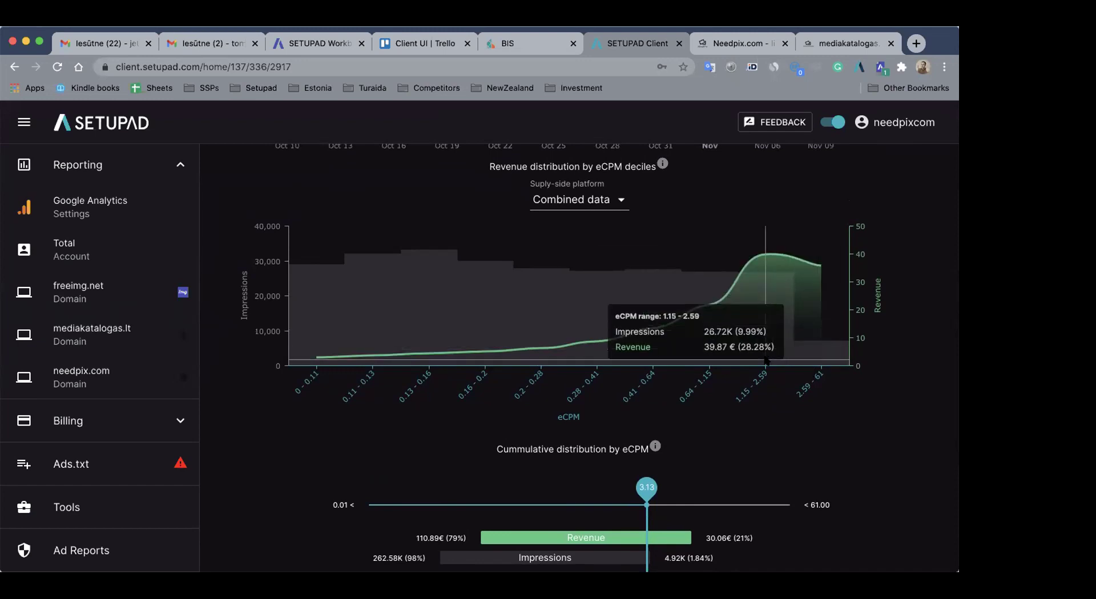
{"action": "scroll", "coordinate": [765, 359], "scroll_direction": "down", "scroll_amount": 3}
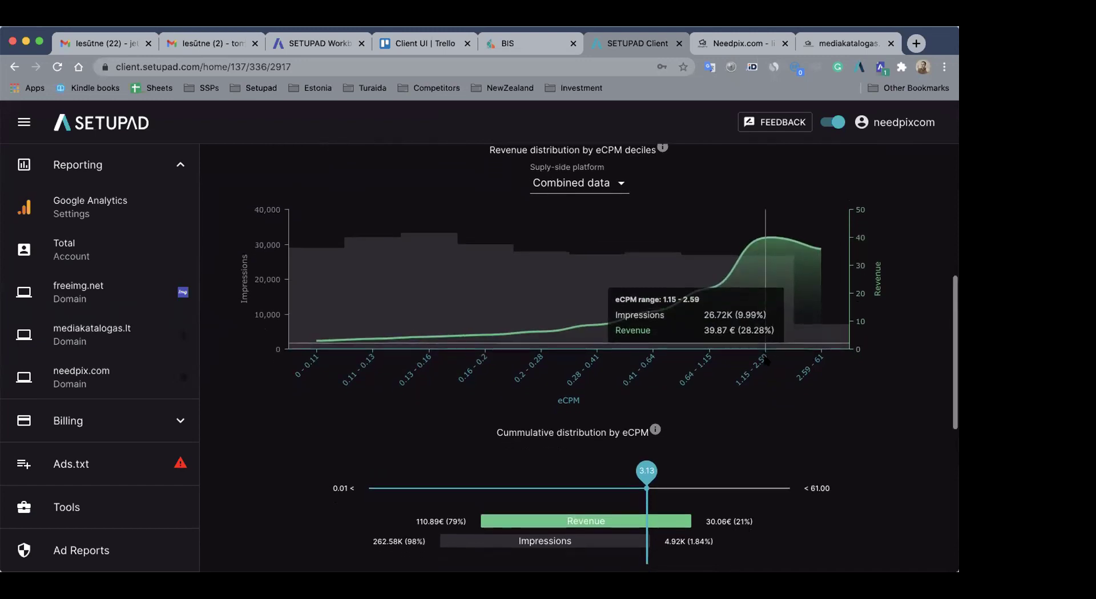
{"action": "scroll", "coordinate": [765, 360], "scroll_direction": "up", "scroll_amount": 2}
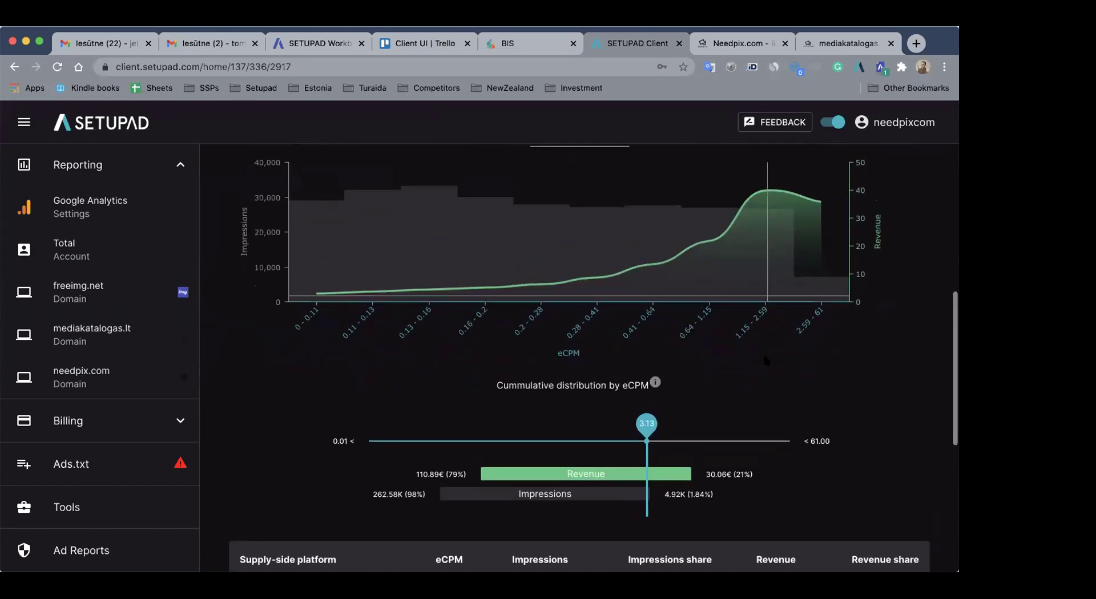
{"action": "scroll", "coordinate": [635, 393], "scroll_direction": "up", "scroll_amount": 1}
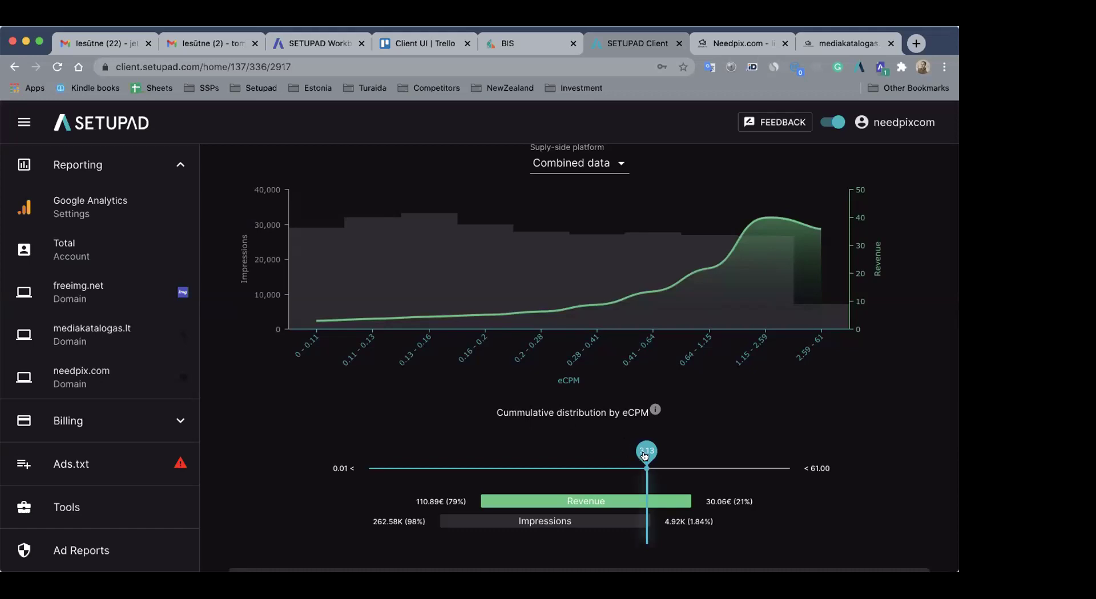
{"action": "scroll", "coordinate": [644, 454], "scroll_direction": "down", "scroll_amount": 1}
Move the cumulative eCPM slider to 3.17, splitting revenue 111.30€ / 29.66€ and impressions 262.72K / 4.79K
{"action": "left_click_drag", "start_coordinate": [646, 445], "coordinate": [569, 443]}
{"action": "left_click_drag", "start_coordinate": [473, 431], "coordinate": [644, 445]}
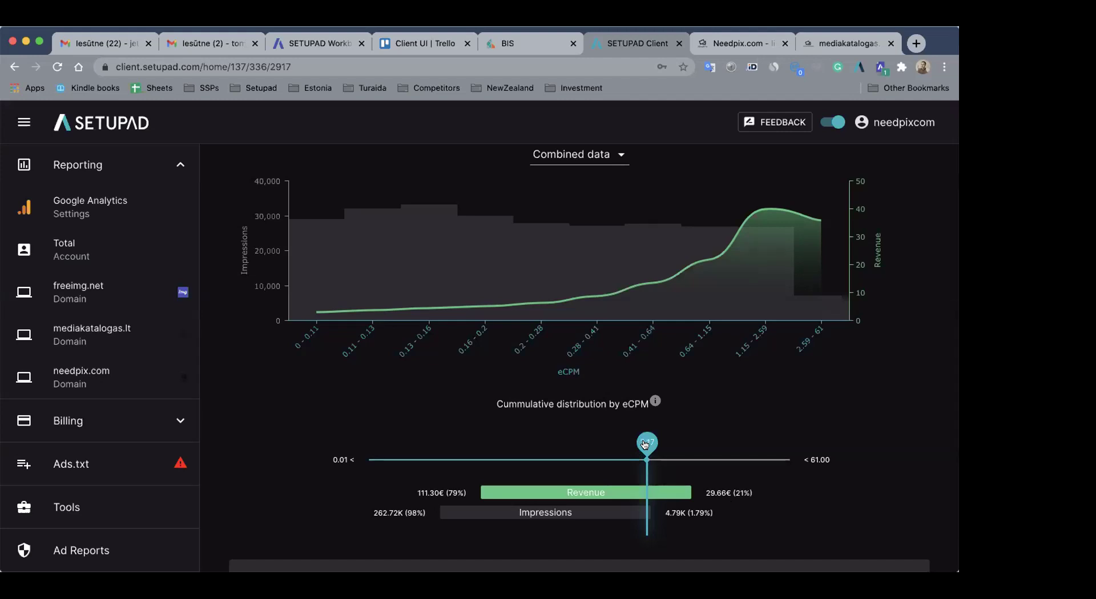
Try the cumulative eCPM cutoff at values from about 41.47 down to near the minimum
{"action": "left_click", "coordinate": [606, 443]}
{"action": "left_click_drag", "start_coordinate": [607, 442], "coordinate": [644, 440]}
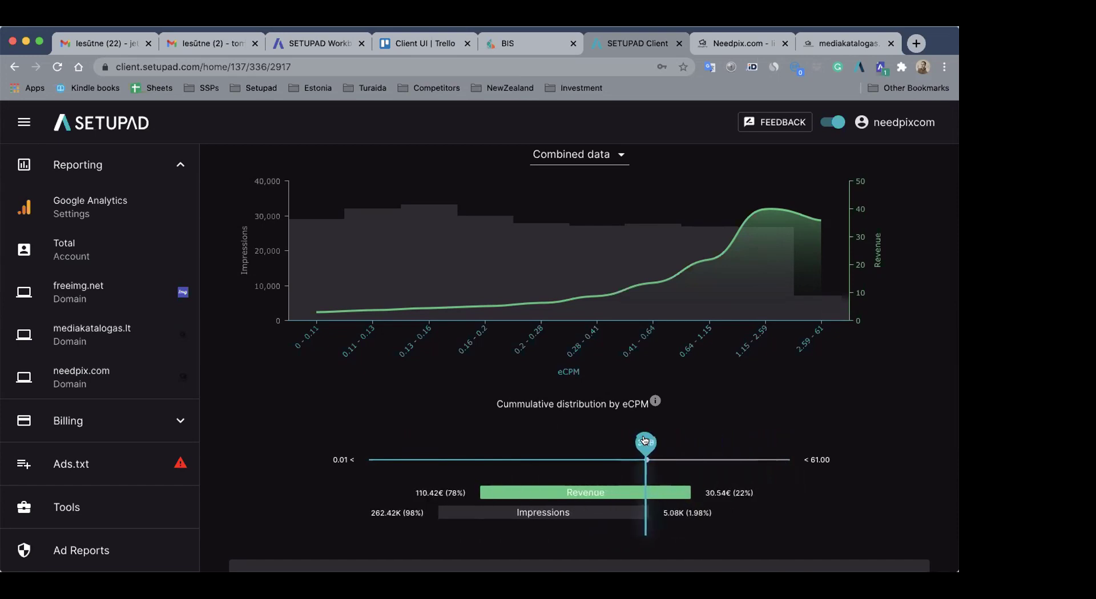
{"action": "left_click", "coordinate": [470, 441]}
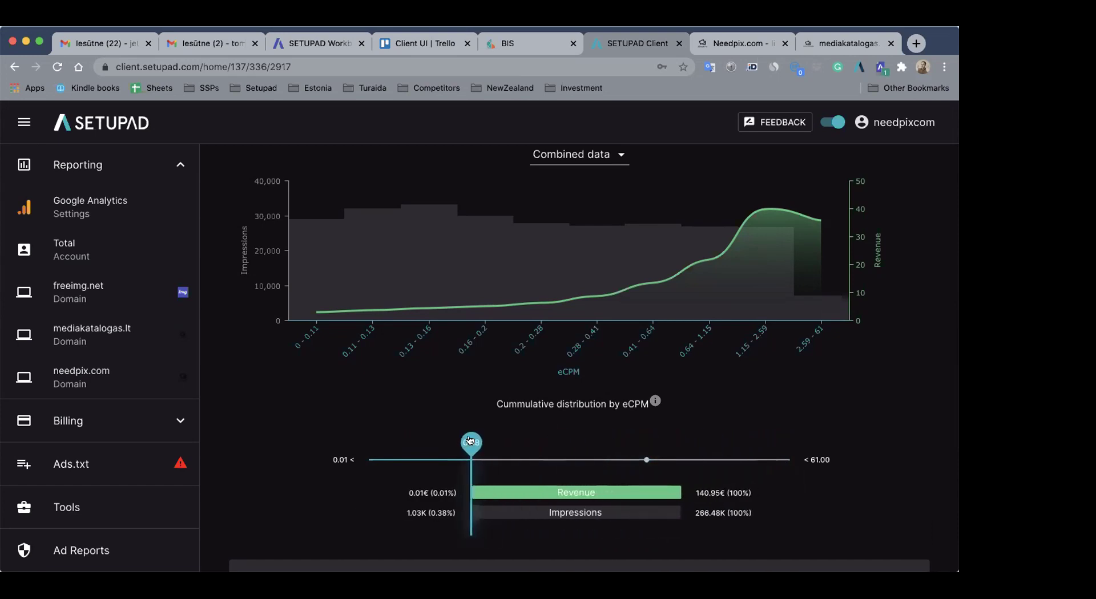
{"action": "left_click", "coordinate": [368, 439]}
{"action": "left_click_drag", "start_coordinate": [354, 439], "coordinate": [485, 424]}
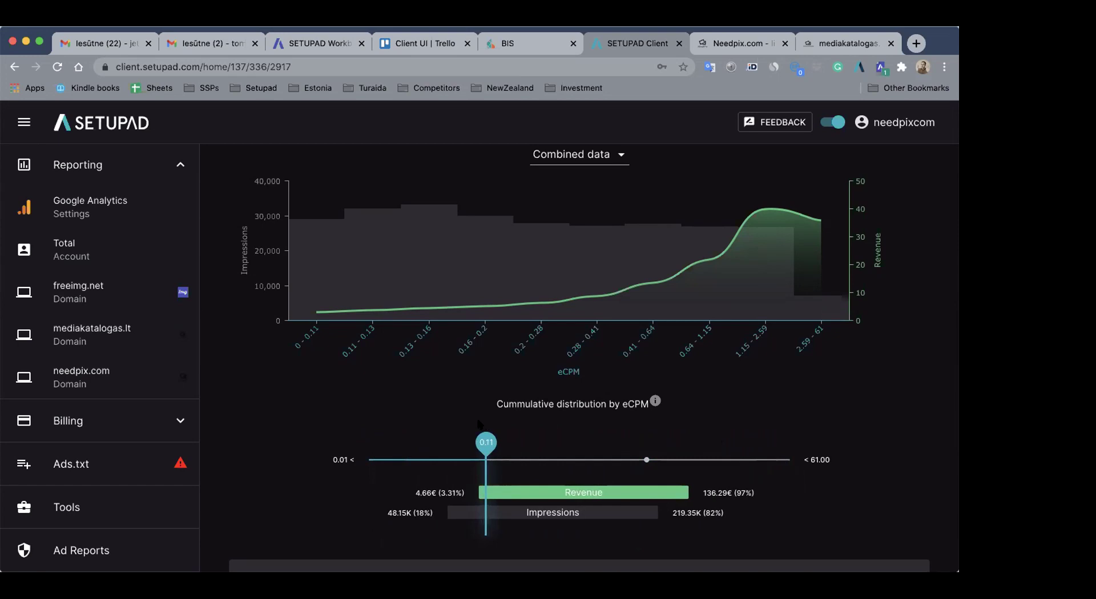
Raise the eCPM cutoff back up and fine-tune it to 3.12, splitting revenue 79%/21%
{"action": "left_click_drag", "start_coordinate": [483, 424], "coordinate": [472, 442]}
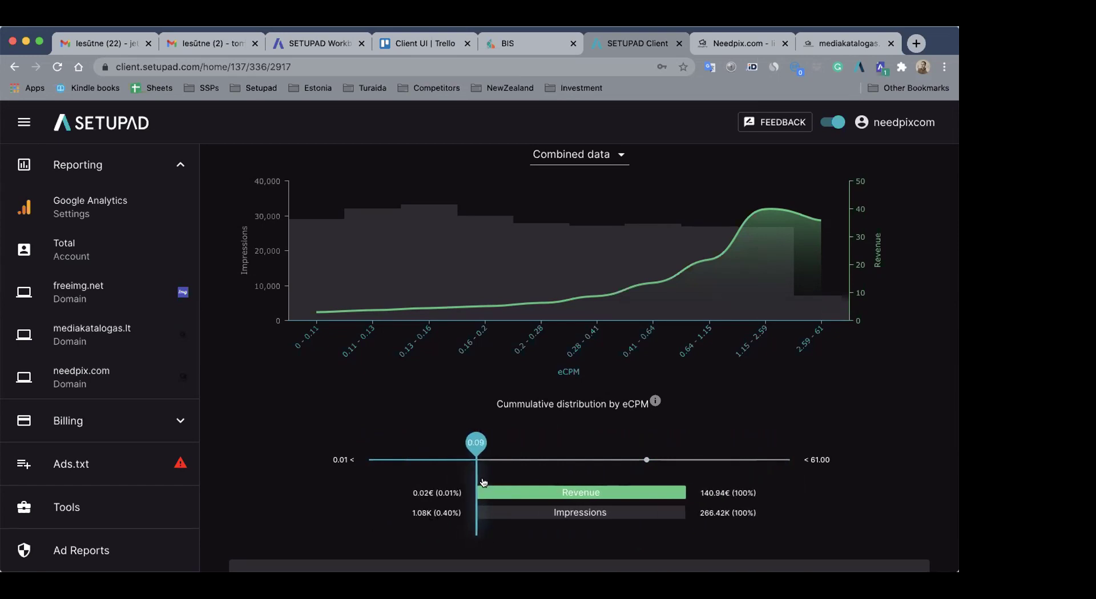
{"action": "left_click", "coordinate": [513, 447]}
{"action": "left_click_drag", "start_coordinate": [514, 447], "coordinate": [645, 442]}
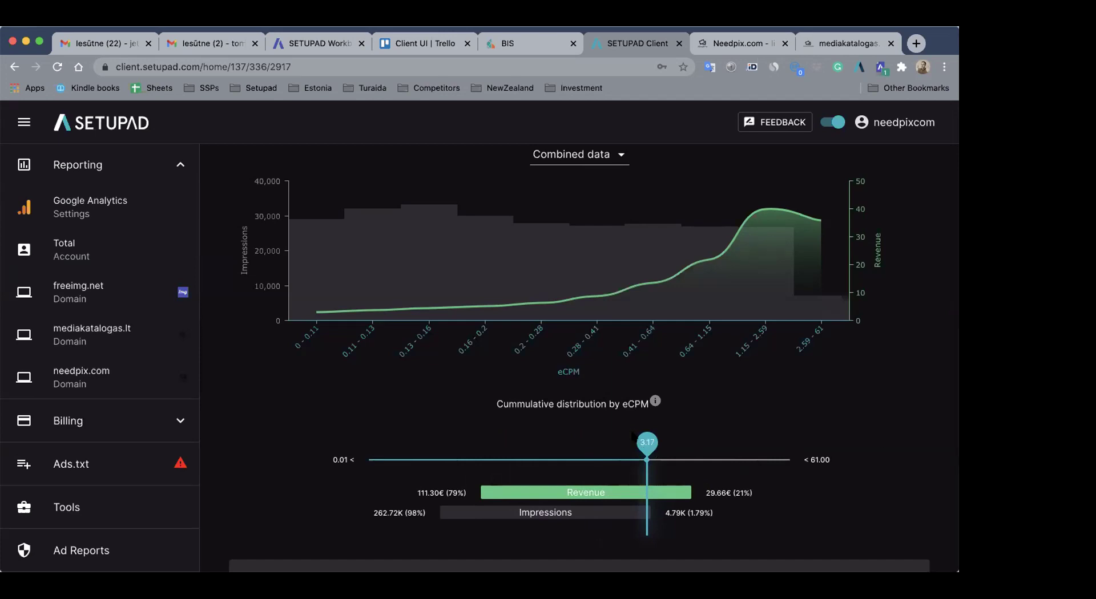
{"action": "scroll", "coordinate": [631, 435], "scroll_direction": "up", "scroll_amount": 1}
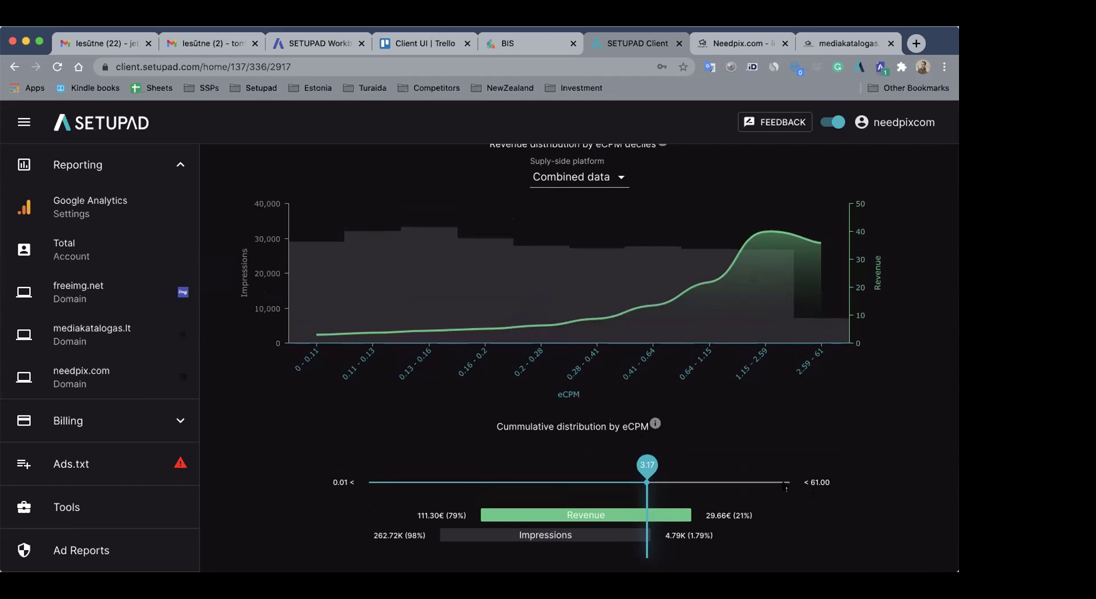
{"action": "left_click_drag", "start_coordinate": [647, 465], "coordinate": [643, 467]}
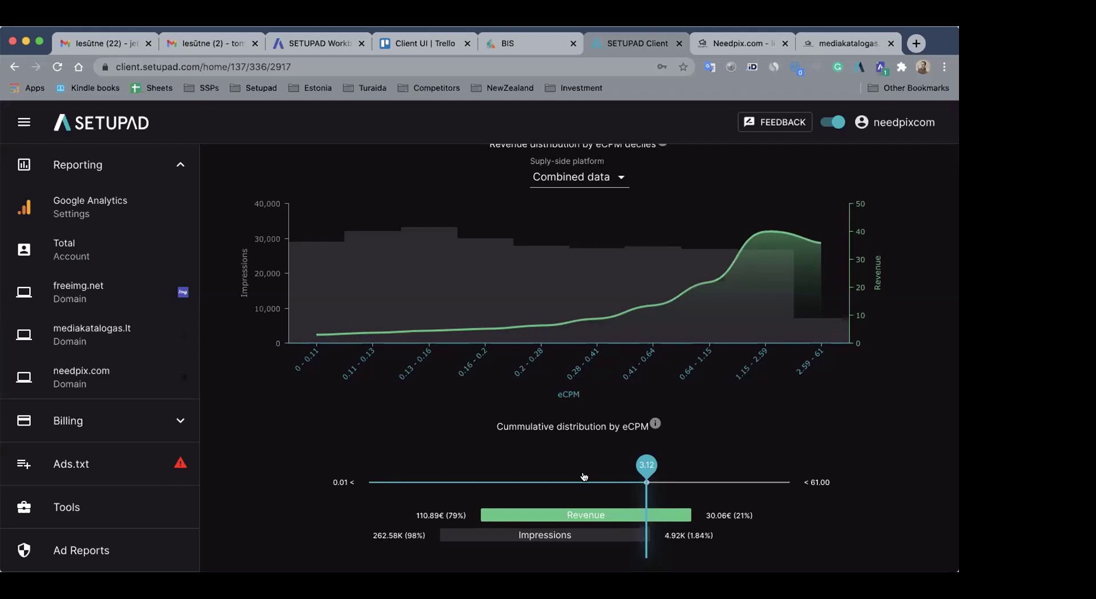
{"action": "scroll", "coordinate": [583, 476], "scroll_direction": "down", "scroll_amount": 1}
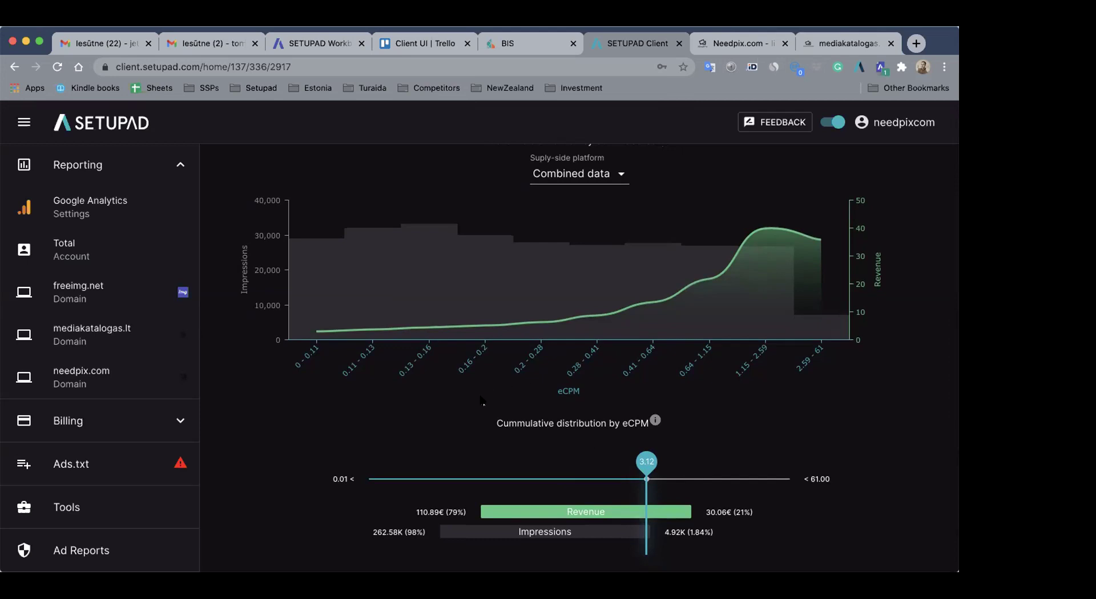
Switch to the needpix.com 300×600_1_sidebar unit and review its 21.37€ revenue, 1.51€ eCPM metrics
{"action": "scroll", "coordinate": [481, 400], "scroll_direction": "up", "scroll_amount": 10}
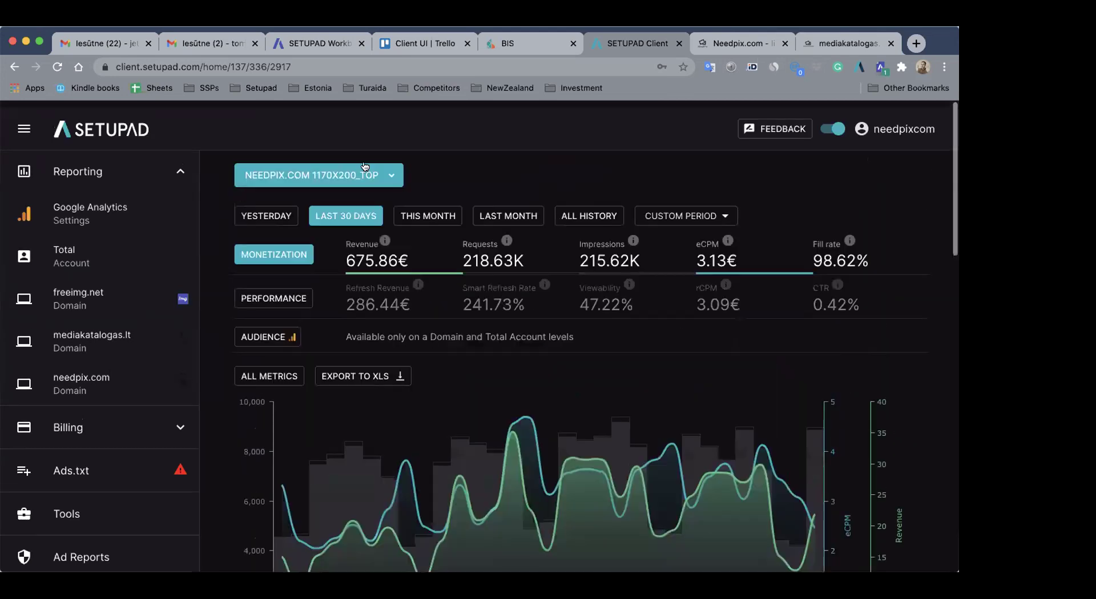
{"action": "scroll", "coordinate": [339, 377], "scroll_direction": "down", "scroll_amount": 3}
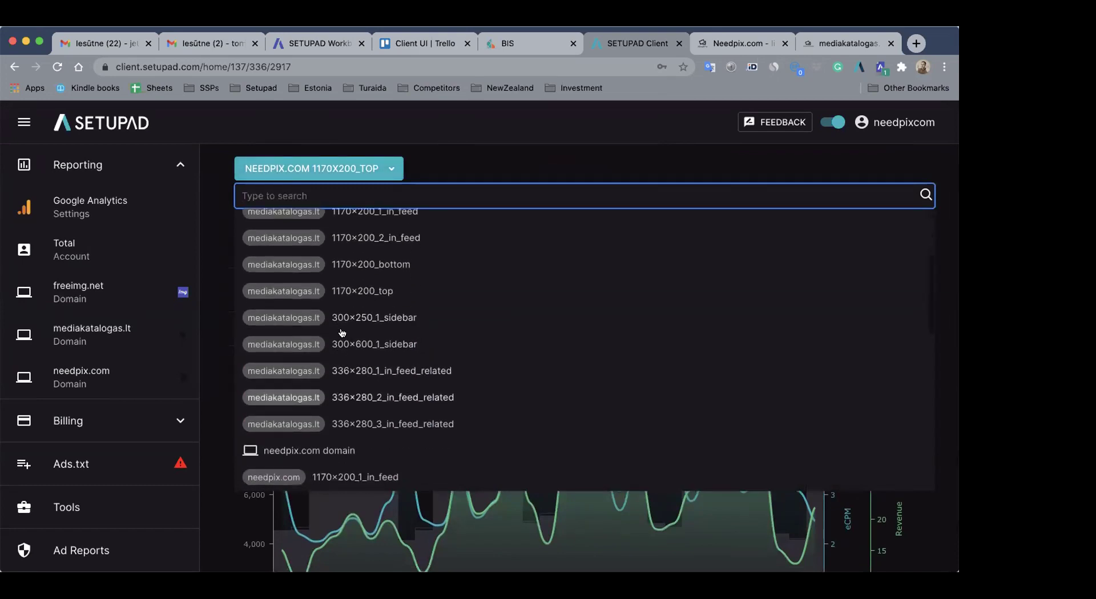
{"action": "scroll", "coordinate": [341, 332], "scroll_direction": "up", "scroll_amount": 1}
{"action": "scroll", "coordinate": [337, 328], "scroll_direction": "down", "scroll_amount": 5}
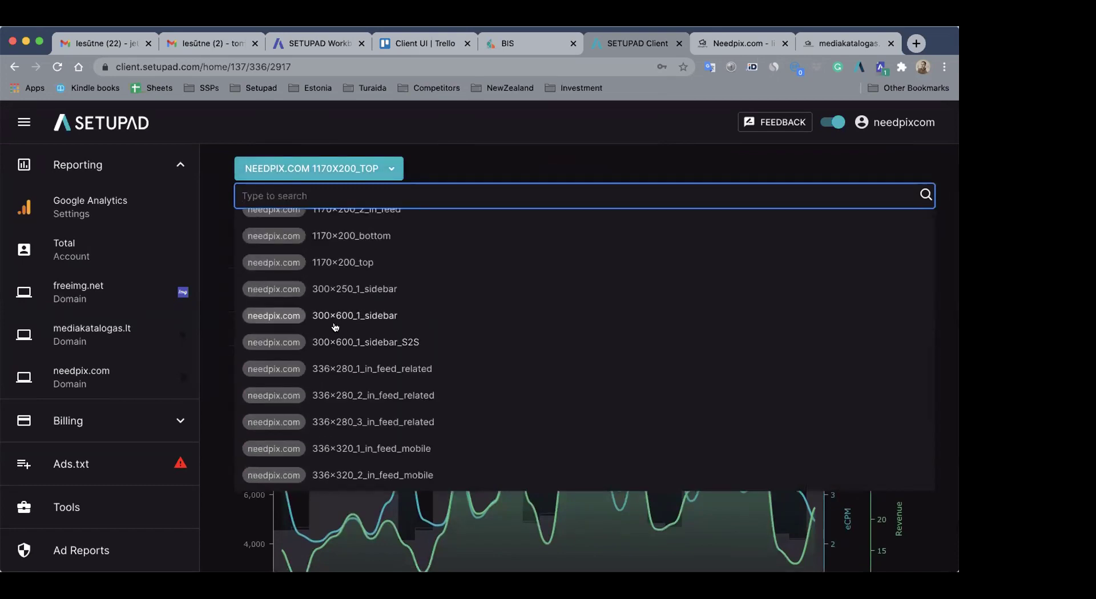
{"action": "left_click", "coordinate": [326, 320]}
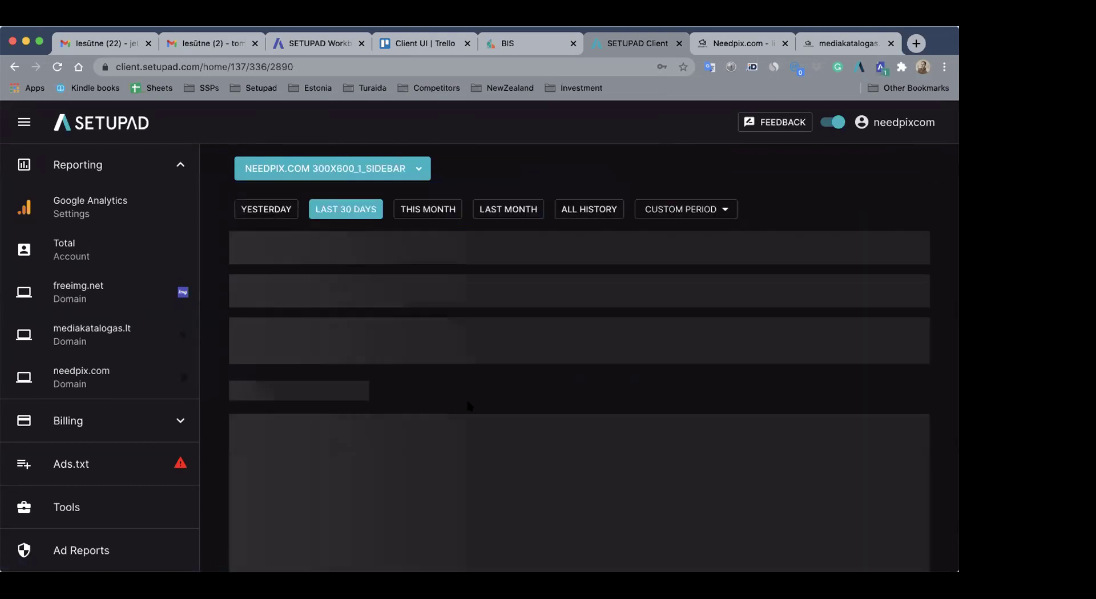
{"action": "scroll", "coordinate": [468, 406], "scroll_direction": "down", "scroll_amount": 5}
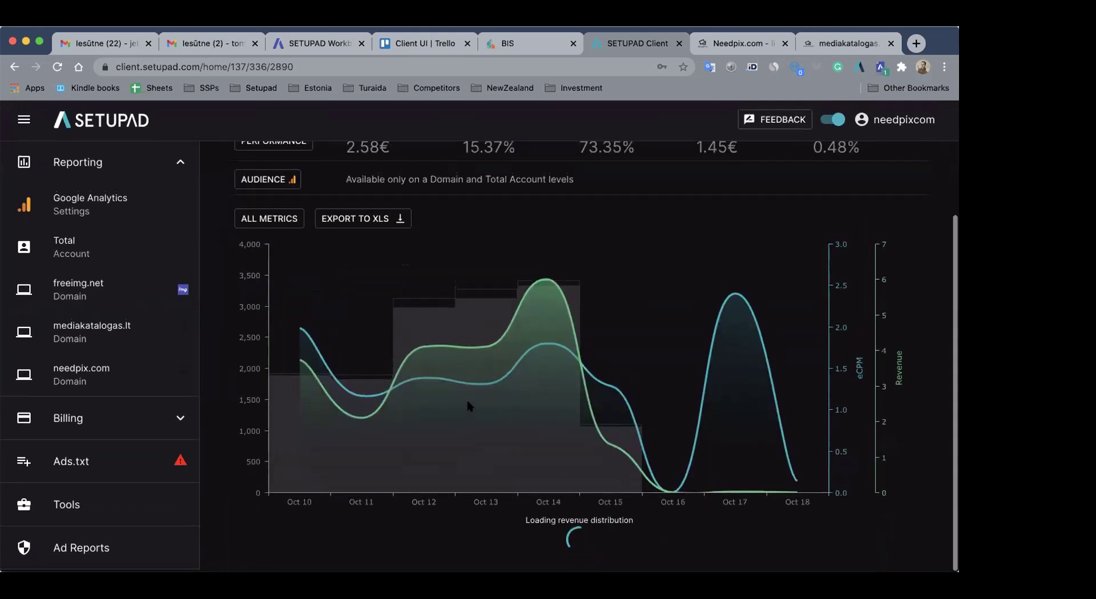
{"action": "scroll", "coordinate": [467, 402], "scroll_direction": "up", "scroll_amount": 4}
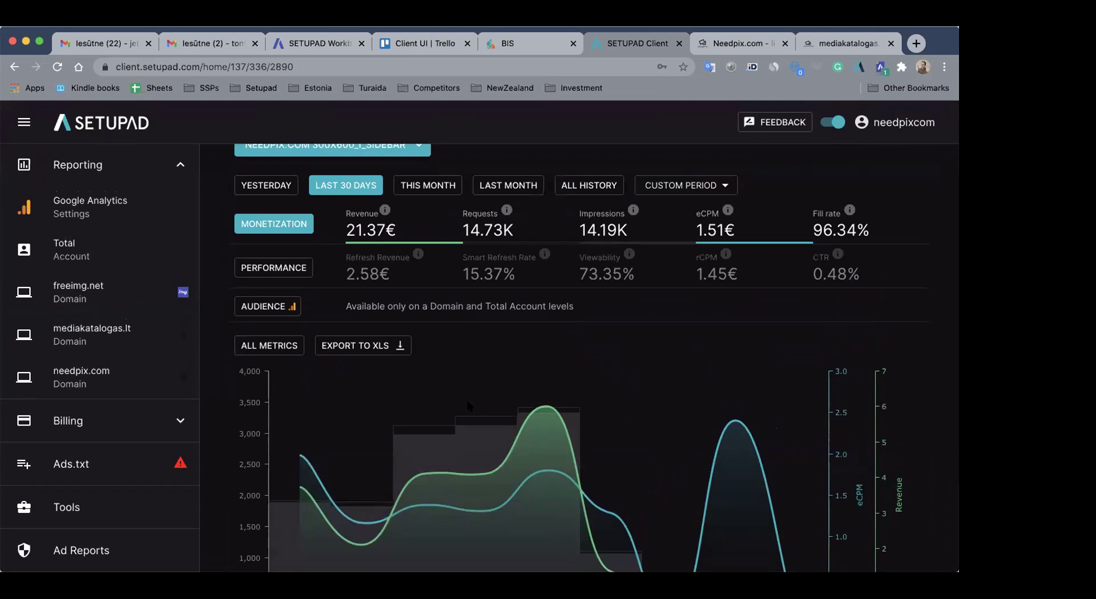
{"action": "mouse_move", "coordinate": [468, 406]}
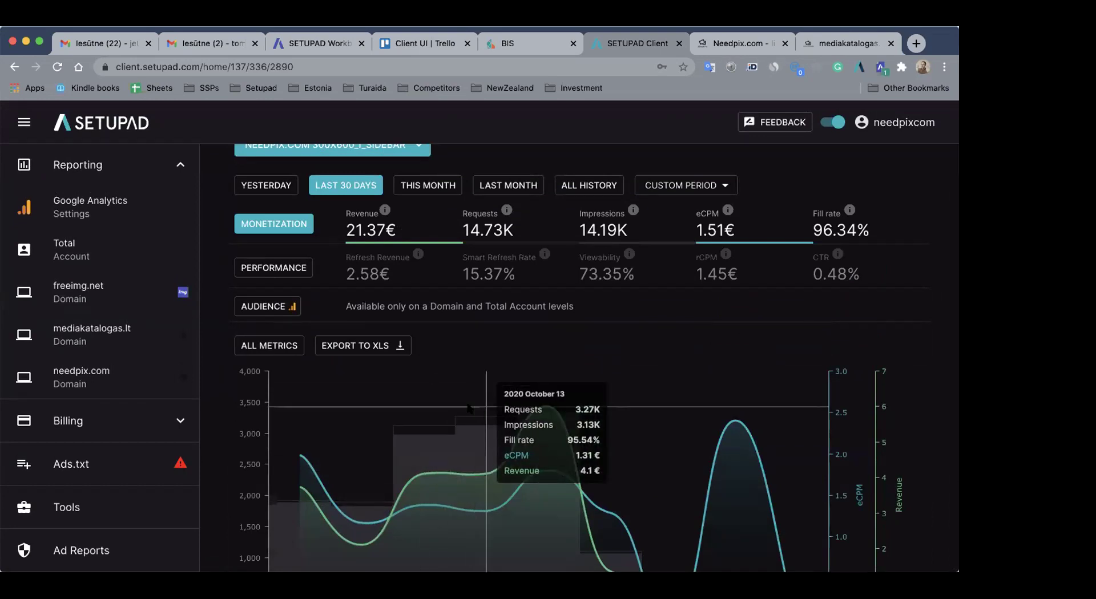
{"action": "scroll", "coordinate": [468, 408], "scroll_direction": "down", "scroll_amount": 4}
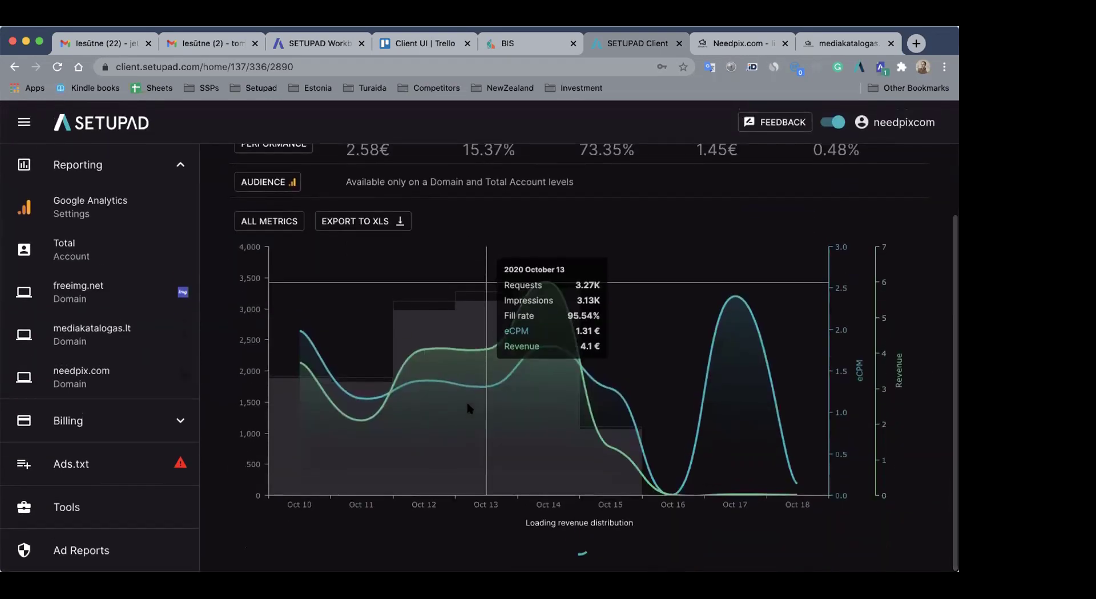
{"action": "scroll", "coordinate": [467, 407], "scroll_direction": "up", "scroll_amount": 5}
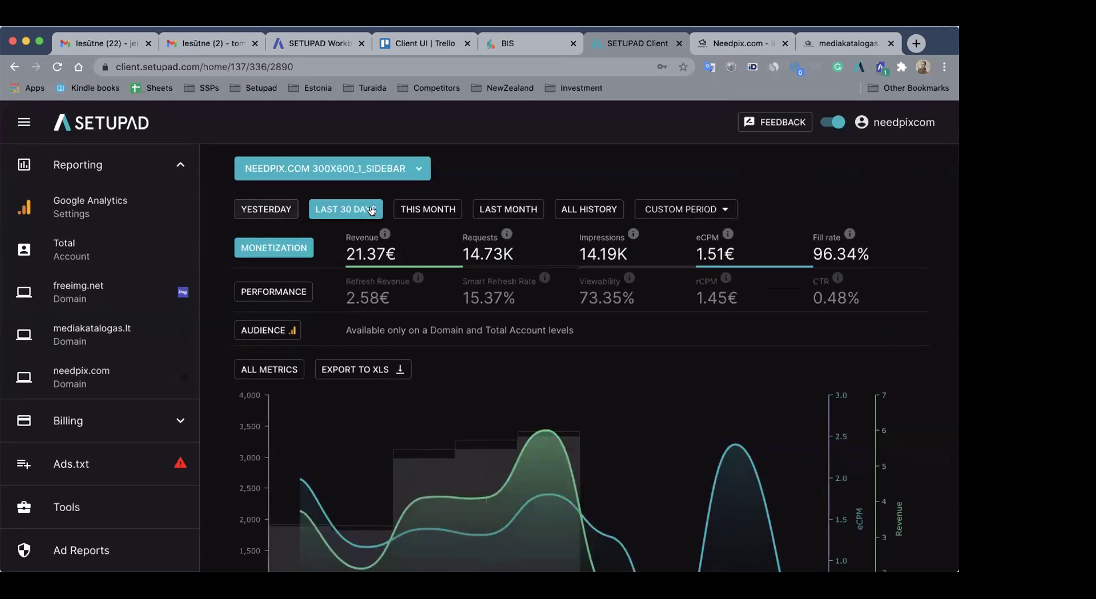
{"action": "mouse_move", "coordinate": [614, 396]}
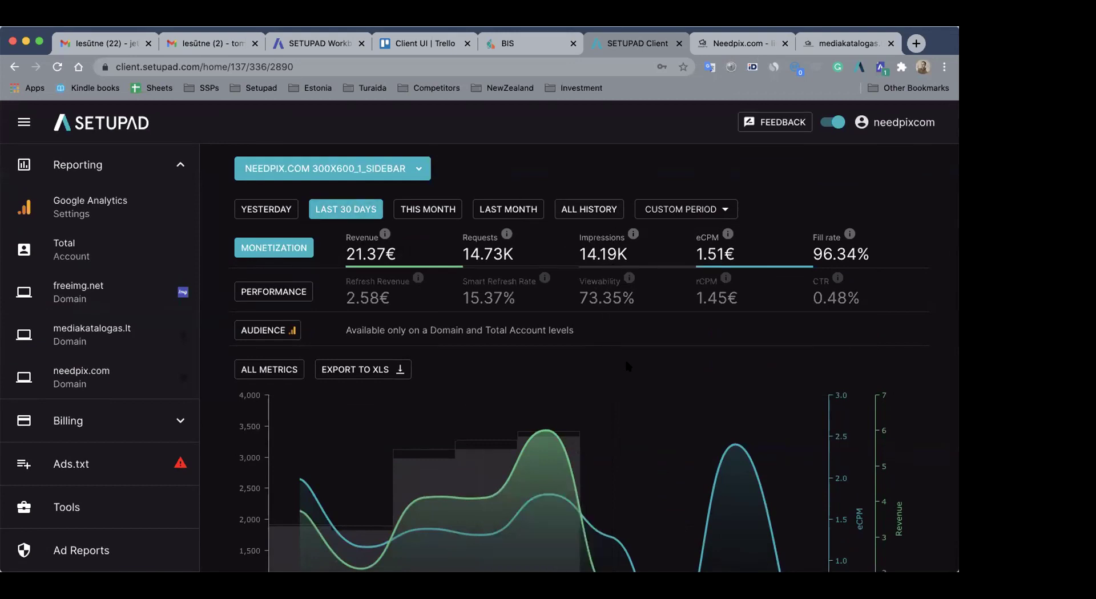
Drop the sidebar unit's eCPM cutoff to the minimum, then return it to 1.50 (24%/76% revenue)
{"action": "scroll", "coordinate": [626, 366], "scroll_direction": "down", "scroll_amount": 10}
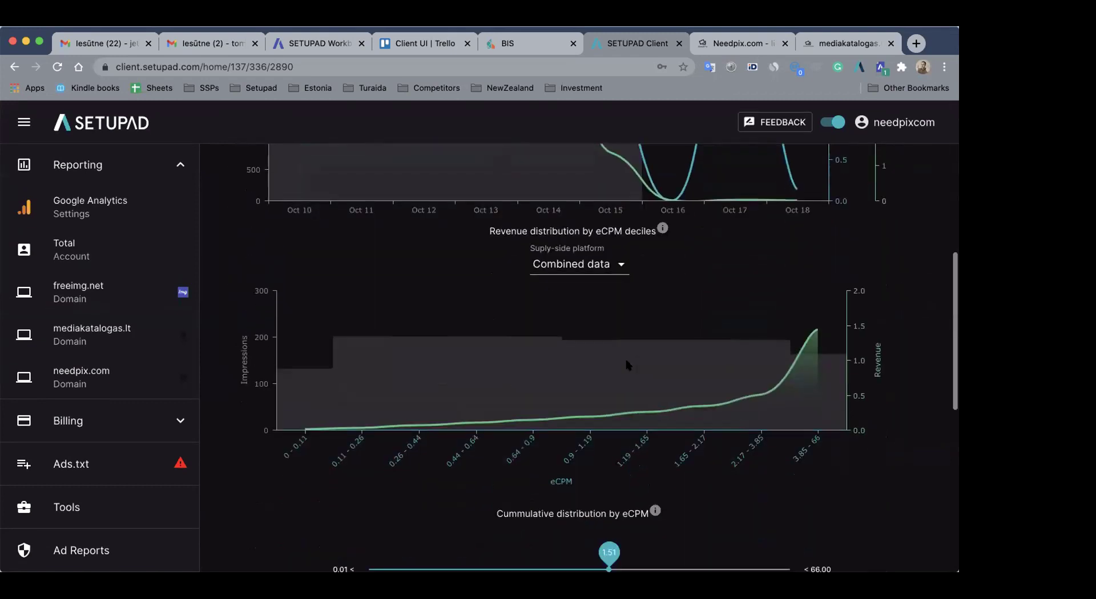
{"action": "scroll", "coordinate": [616, 388], "scroll_direction": "down", "scroll_amount": 3}
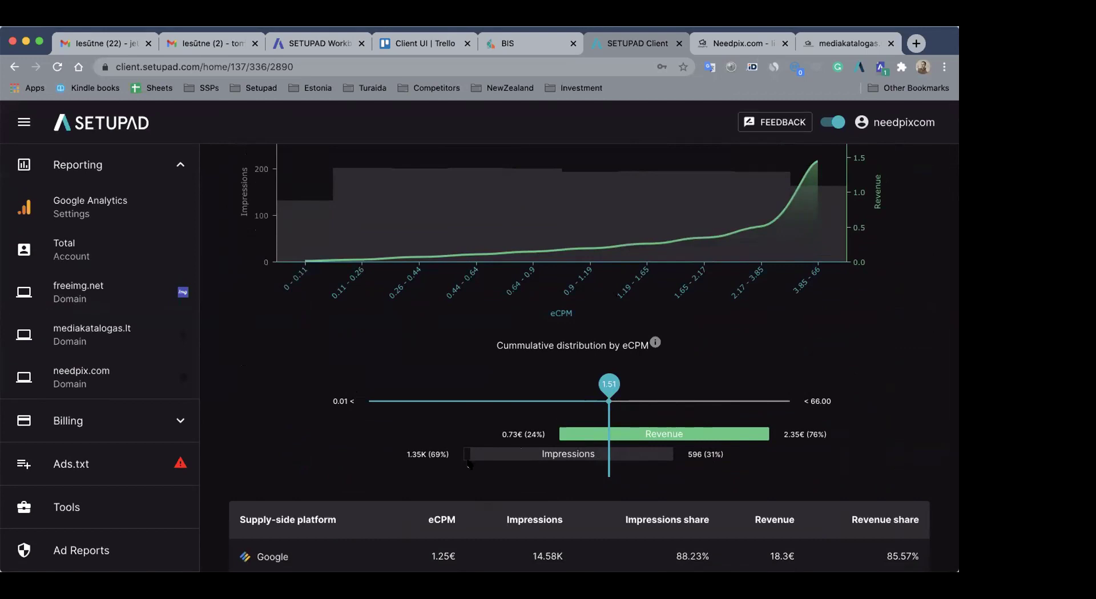
{"action": "left_click_drag", "start_coordinate": [602, 384], "coordinate": [350, 401]}
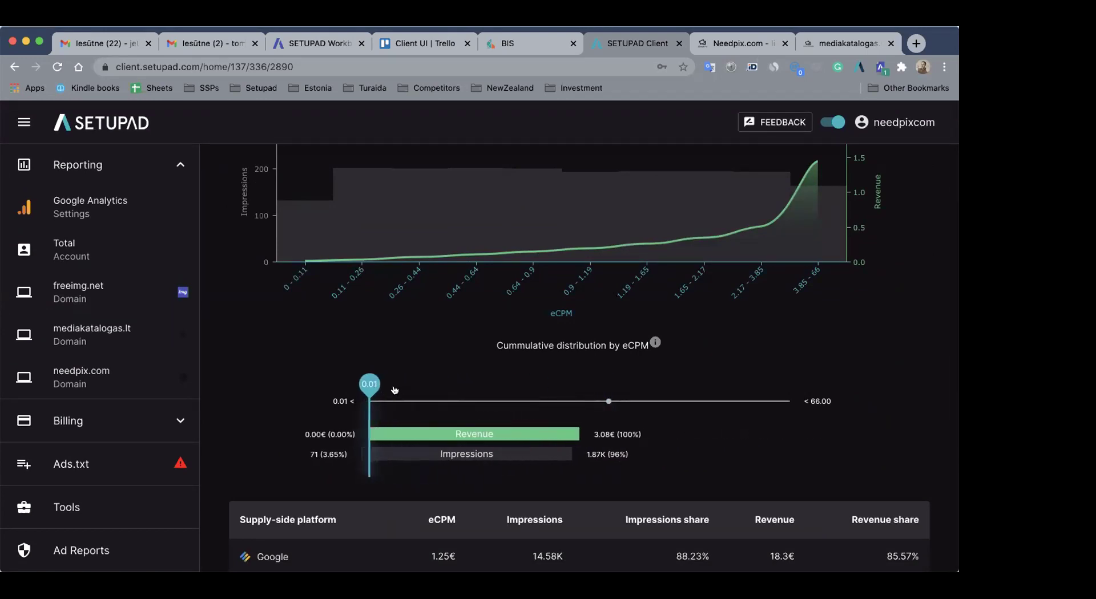
{"action": "left_click", "coordinate": [608, 401]}
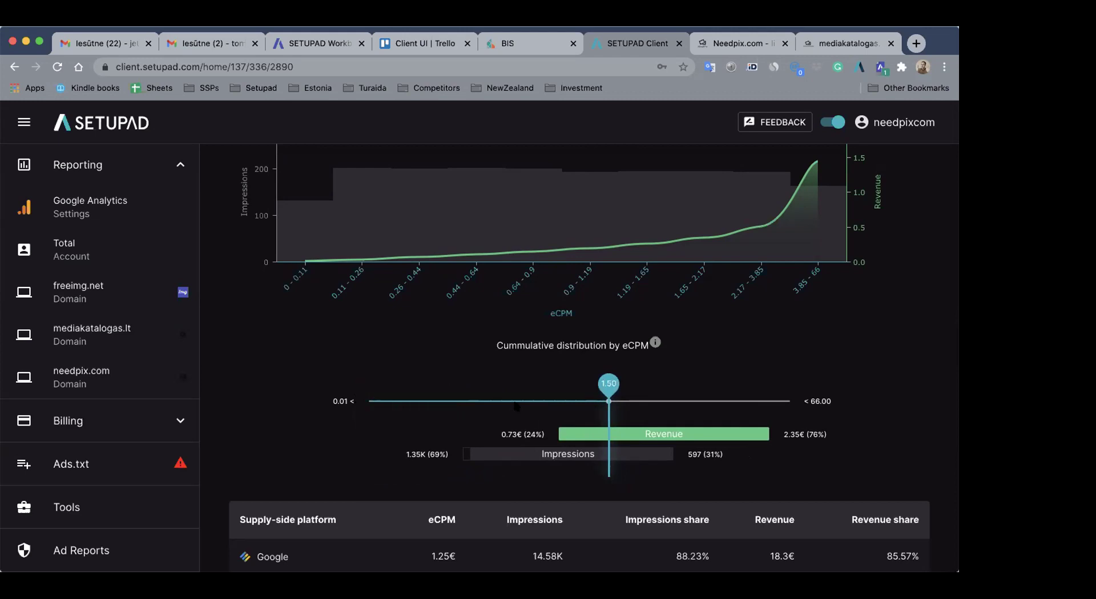
{"action": "scroll", "coordinate": [512, 399], "scroll_direction": "up", "scroll_amount": 3}
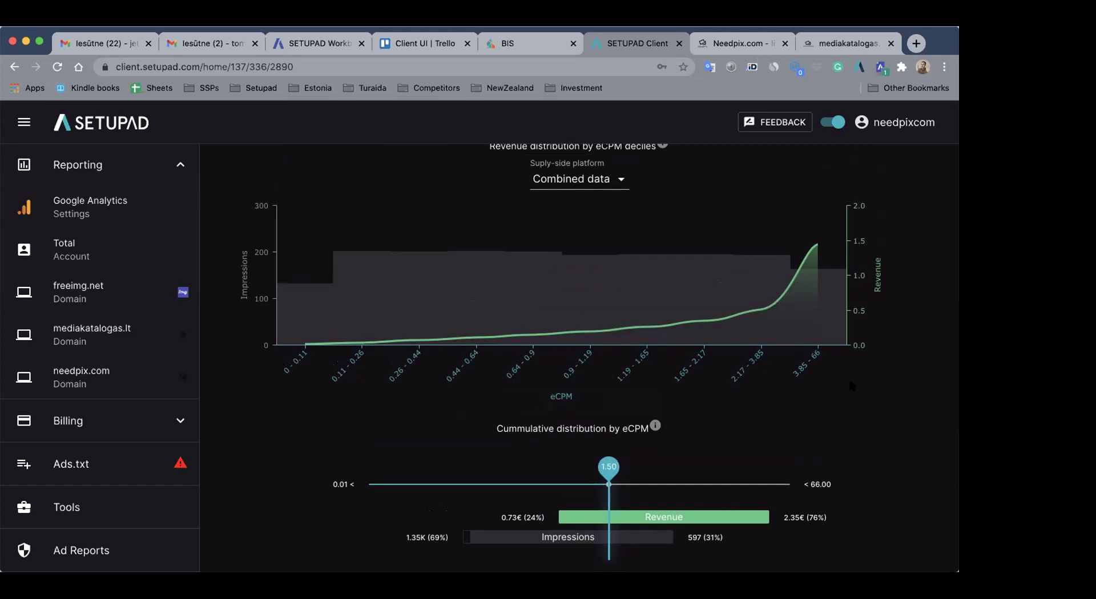
{"action": "mouse_move", "coordinate": [291, 341]}
{"action": "scroll", "coordinate": [559, 464], "scroll_direction": "down", "scroll_amount": 1}
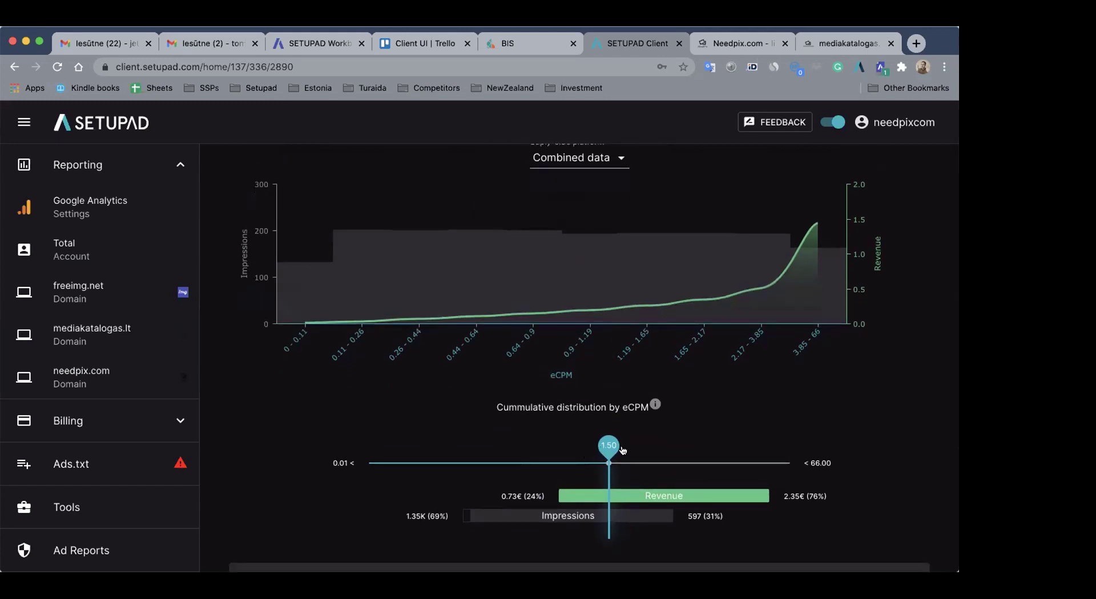
{"action": "left_click_drag", "start_coordinate": [660, 451], "coordinate": [706, 450]}
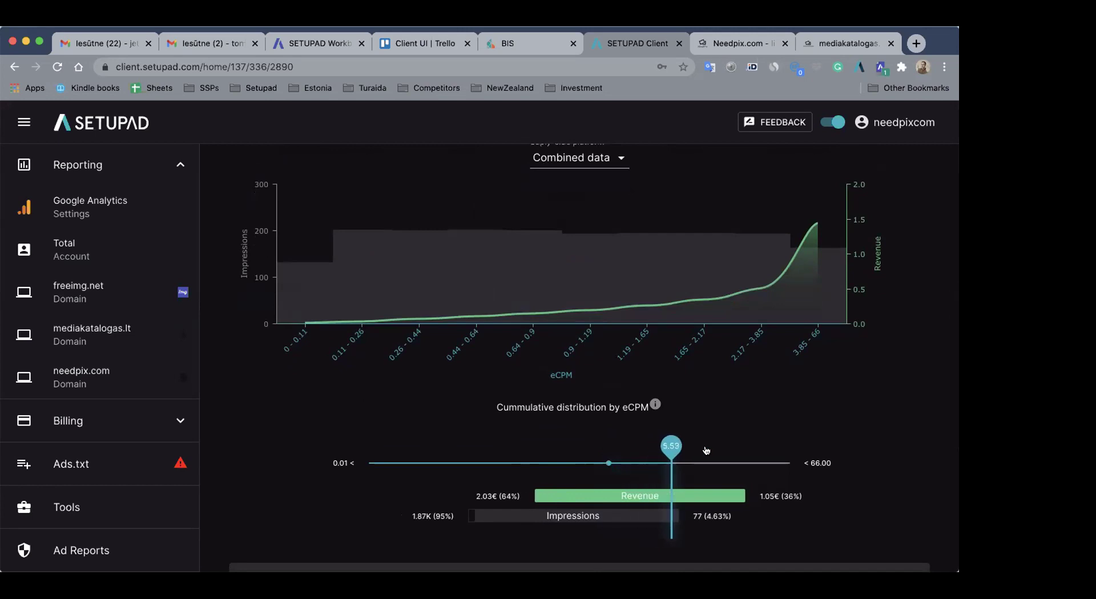
{"action": "left_click", "coordinate": [670, 452]}
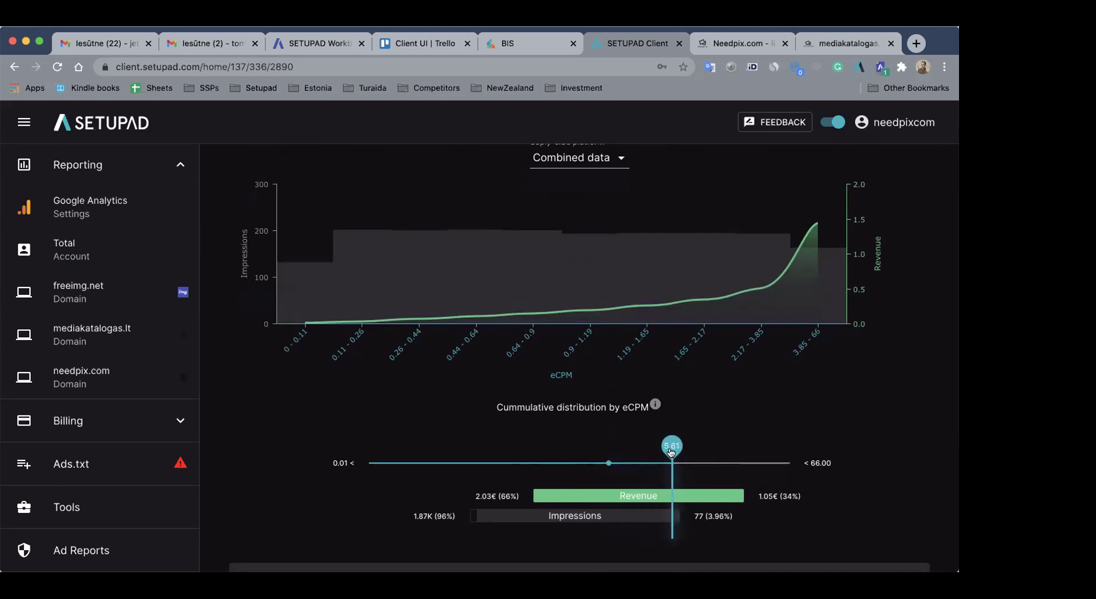
{"action": "left_click_drag", "start_coordinate": [671, 453], "coordinate": [644, 451]}
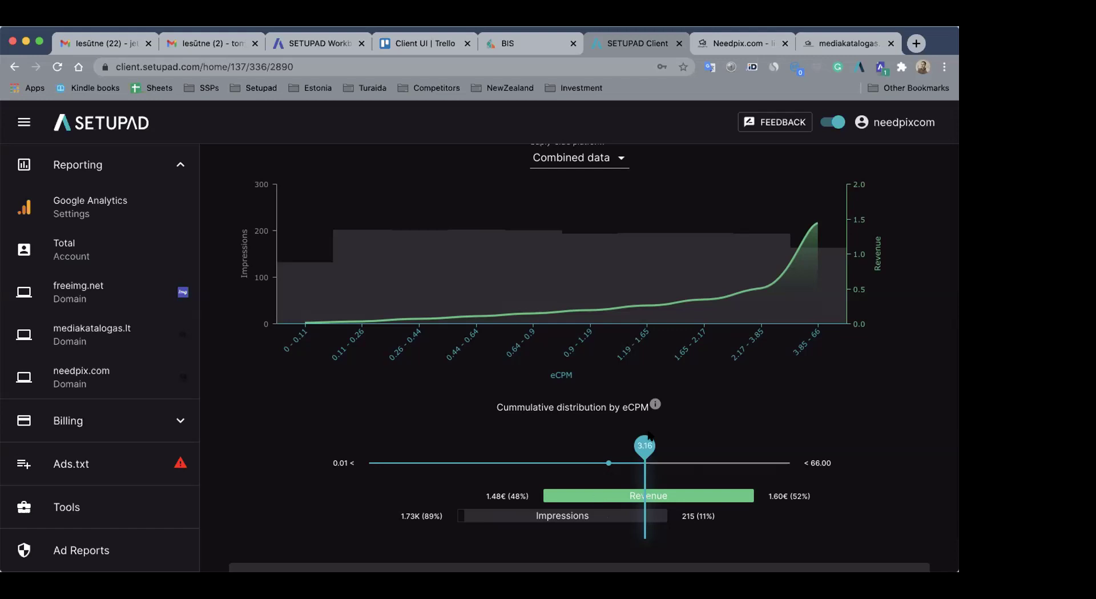
{"action": "left_click_drag", "start_coordinate": [644, 445], "coordinate": [609, 446]}
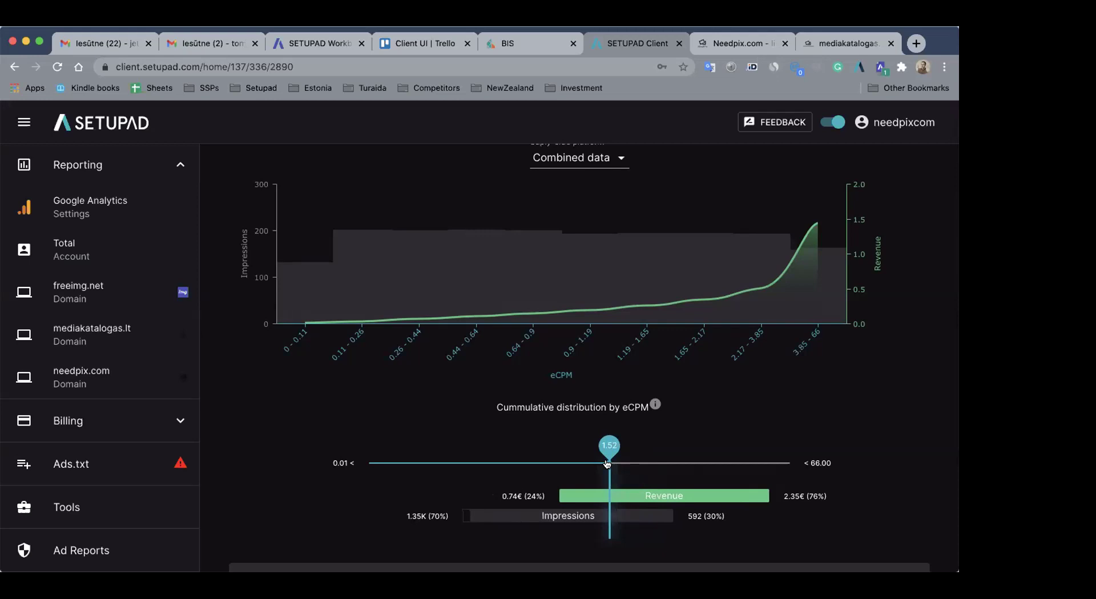
{"action": "left_click_drag", "start_coordinate": [607, 448], "coordinate": [701, 451]}
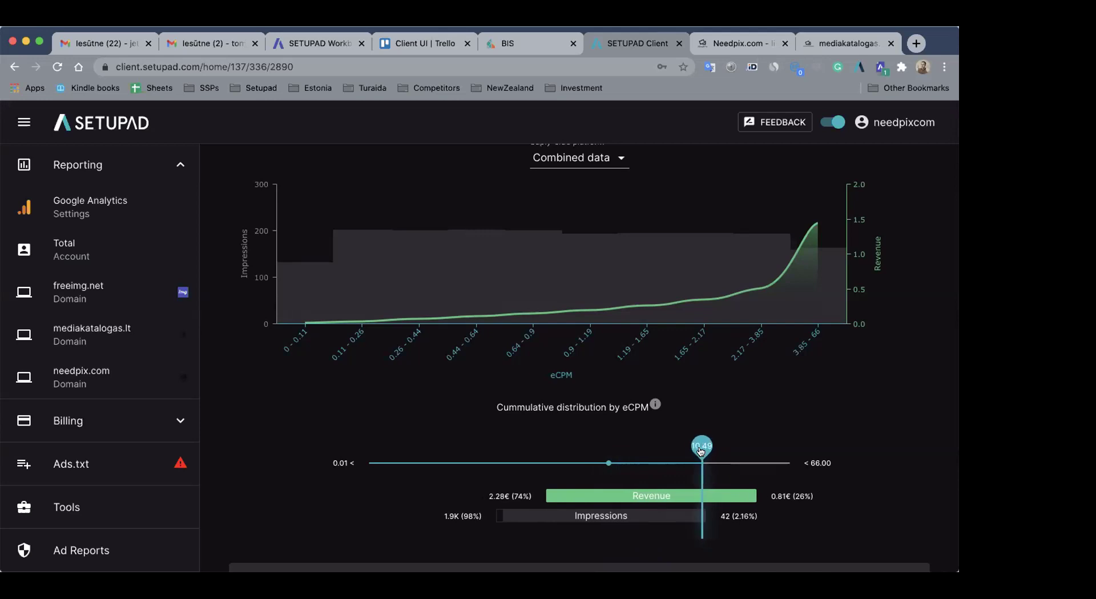
{"action": "left_click_drag", "start_coordinate": [700, 451], "coordinate": [608, 448]}
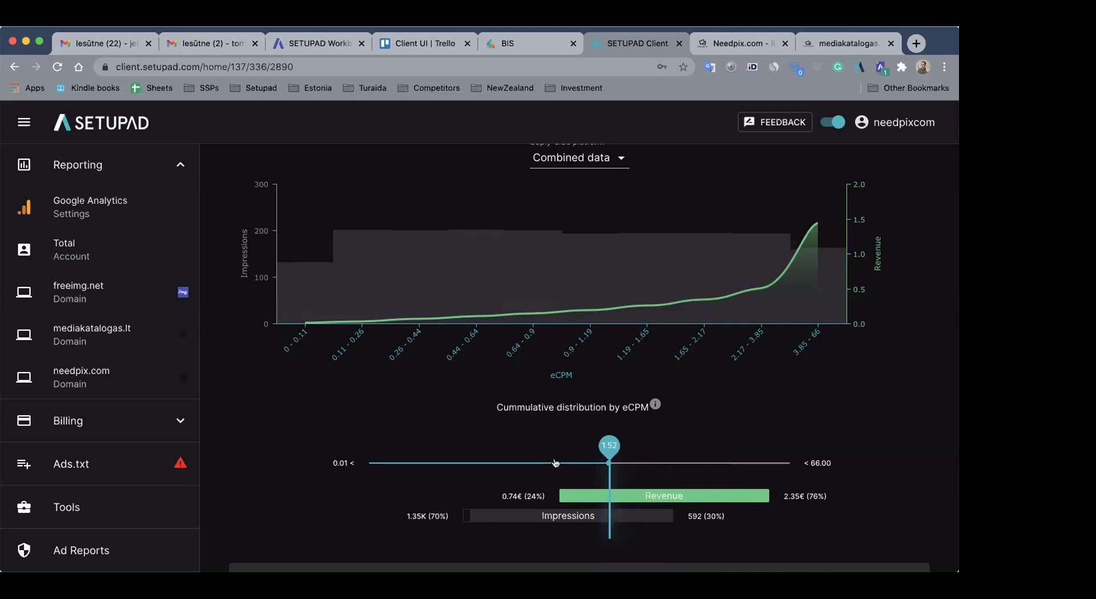
{"action": "left_click", "coordinate": [610, 446]}
{"action": "key", "text": "Right"}
{"action": "key", "text": "Right"}
{"action": "key", "text": "Right"}
{"action": "key", "text": "Right"}
{"action": "key", "text": "Right"}
{"action": "key", "text": "Right"}
{"action": "key", "text": "Right"}
{"action": "key", "text": "Right"}
{"action": "key", "text": "Right"}
{"action": "key", "text": "Right"}
{"action": "key", "text": "Right"}
{"action": "key", "text": "Right"}
{"action": "key", "text": "Right"}
{"action": "key", "text": "Right"}
{"action": "key", "text": "Right"}
{"action": "key", "text": "Right"}
{"action": "key", "text": "Right"}
{"action": "key", "text": "Right"}
{"action": "key", "text": "Right"}
{"action": "key", "text": "Right"}
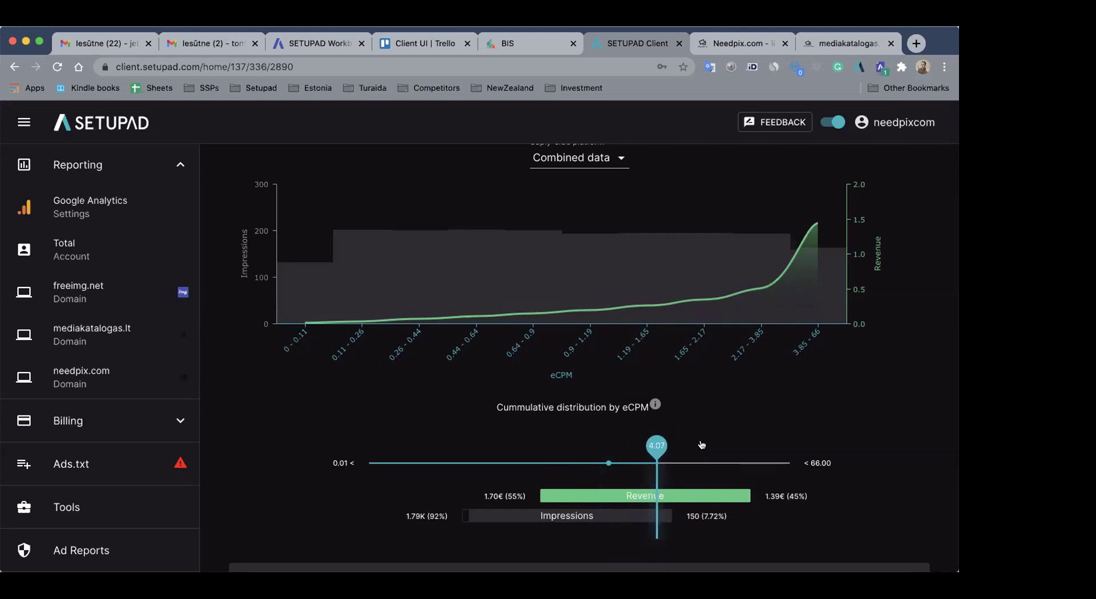
{"action": "key", "text": "Left"}
{"action": "key", "text": "Left"}
{"action": "key", "text": "Left"}
{"action": "key", "text": "Left"}
{"action": "key", "text": "Left"}
{"action": "key", "text": "Left"}
{"action": "key", "text": "Left"}
{"action": "key", "text": "Left"}
{"action": "key", "text": "Right"}
{"action": "key", "text": "Right"}
{"action": "key", "text": "Right"}
{"action": "key", "text": "Right"}
{"action": "key", "text": "Right"}
{"action": "key", "text": "Right"}
{"action": "key", "text": "Right"}
{"action": "key", "text": "Right"}
{"action": "key", "text": "Left"}
{"action": "key", "text": "Left"}
{"action": "key", "text": "Left"}
{"action": "key", "text": "Left"}
{"action": "key", "text": "Left"}
{"action": "key", "text": "Left"}
{"action": "key", "text": "Left"}
{"action": "key", "text": "Left"}
{"action": "key", "text": "Left"}
{"action": "key", "text": "Left"}
{"action": "key", "text": "Left"}
{"action": "key", "text": "Left"}
{"action": "key", "text": "Left"}
{"action": "key", "text": "Left"}
{"action": "key", "text": "Left"}
{"action": "key", "text": "Left"}
{"action": "key", "text": "Left"}
{"action": "key", "text": "Left"}
{"action": "key", "text": "Left"}
{"action": "key", "text": "Left"}
{"action": "key", "text": "Right"}
{"action": "key", "text": "Right"}
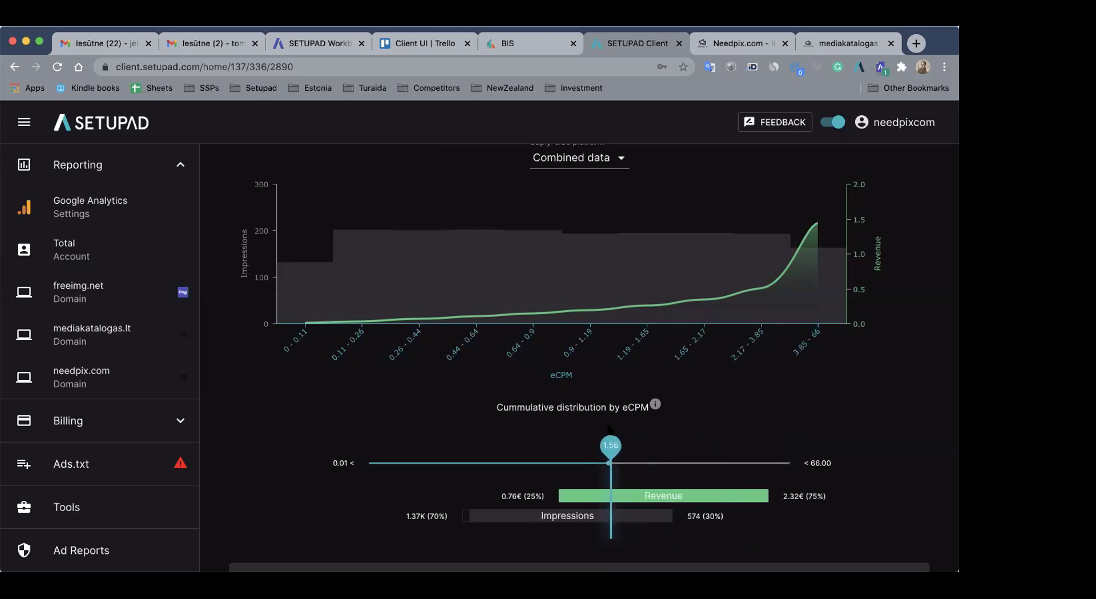
{"action": "key", "text": "Left"}
{"action": "key", "text": "Right"}
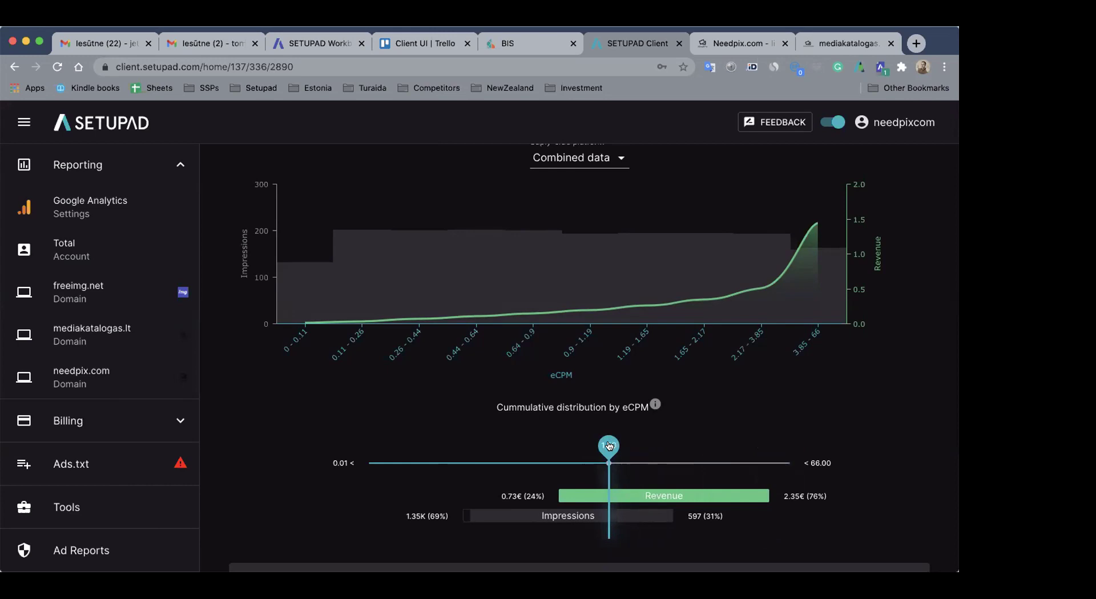
{"action": "scroll", "coordinate": [609, 445], "scroll_direction": "up", "scroll_amount": 2}
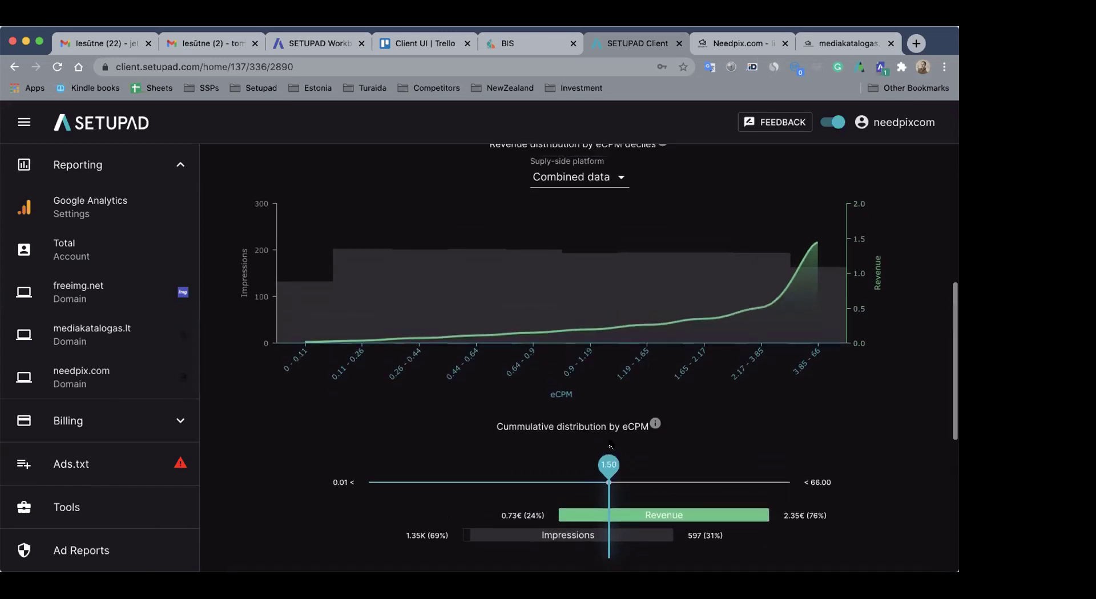
{"action": "scroll", "coordinate": [610, 447], "scroll_direction": "up", "scroll_amount": 10}
Switch the report to the mediakatalogas.lt 1170x200_top unit and scroll through it
{"action": "left_click", "coordinate": [408, 163]}
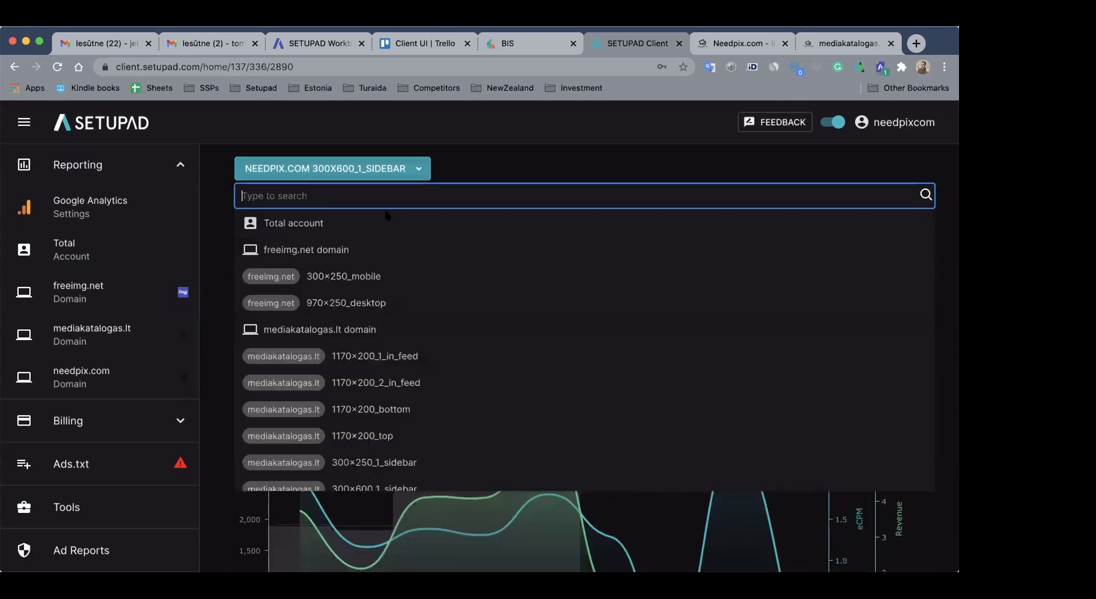
{"action": "left_click", "coordinate": [346, 433]}
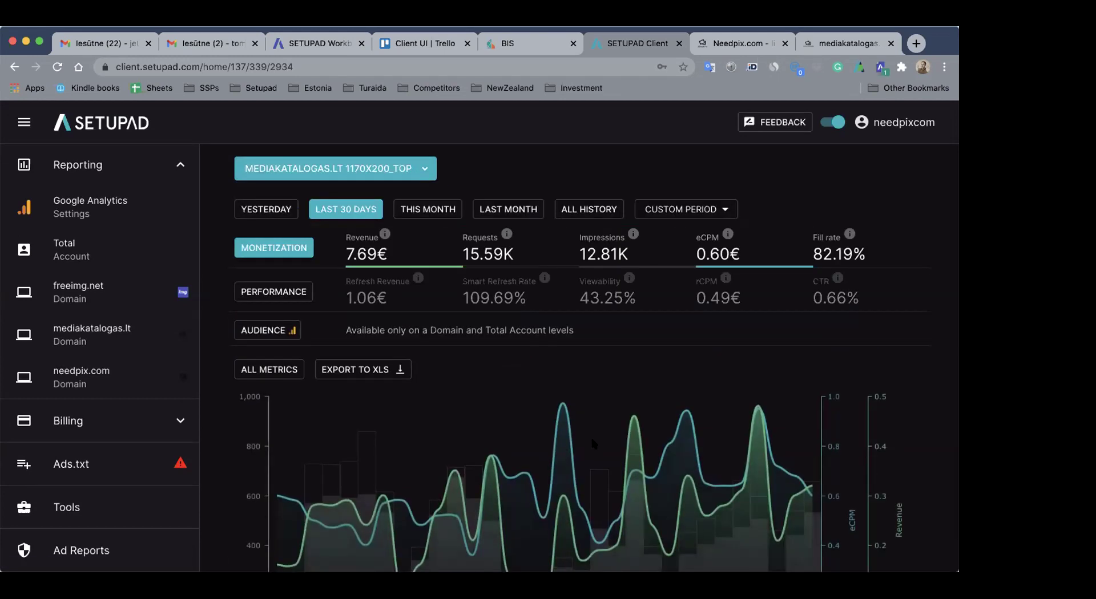
{"action": "scroll", "coordinate": [591, 440], "scroll_direction": "down", "scroll_amount": 3}
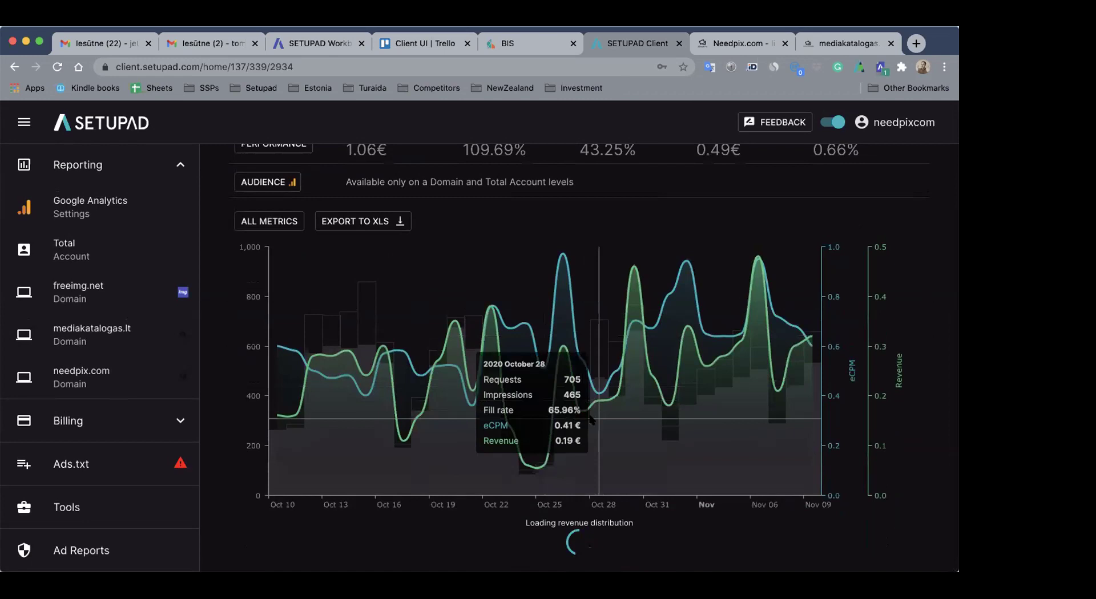
{"action": "scroll", "coordinate": [591, 401], "scroll_direction": "up", "scroll_amount": 2}
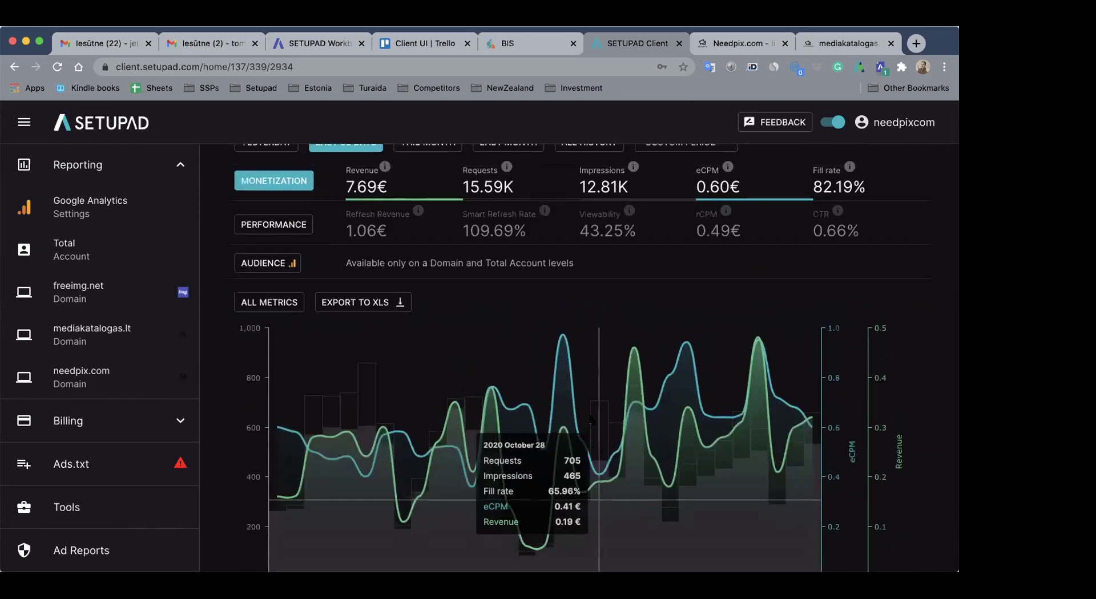
{"action": "scroll", "coordinate": [592, 421], "scroll_direction": "down", "scroll_amount": 2}
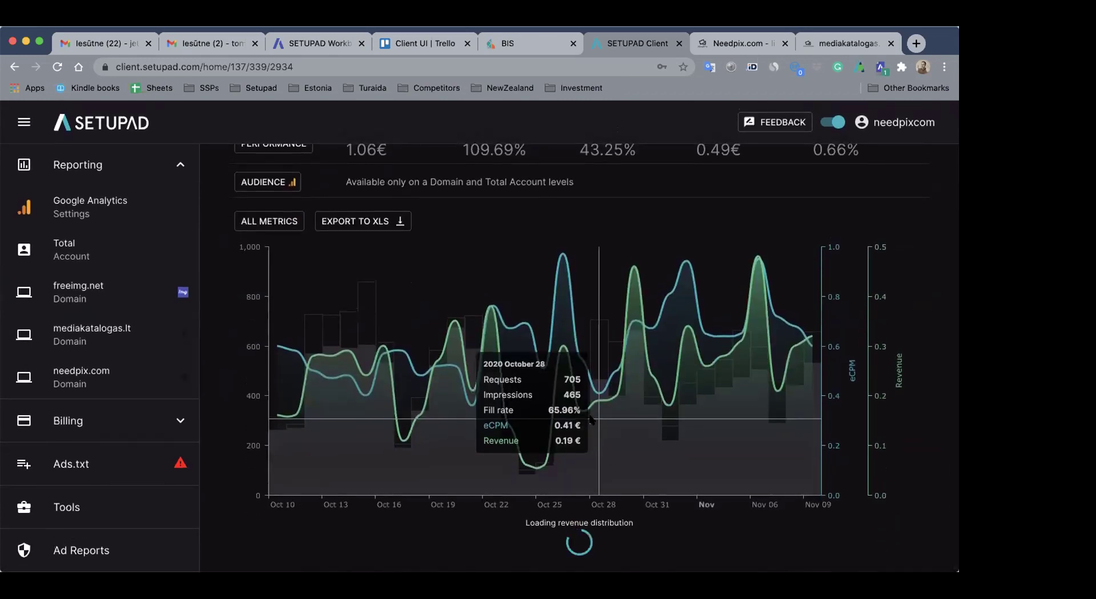
{"action": "scroll", "coordinate": [434, 400], "scroll_direction": "up", "scroll_amount": 4}
Select the needpix.com domain in the site selector
{"action": "left_click", "coordinate": [394, 175]}
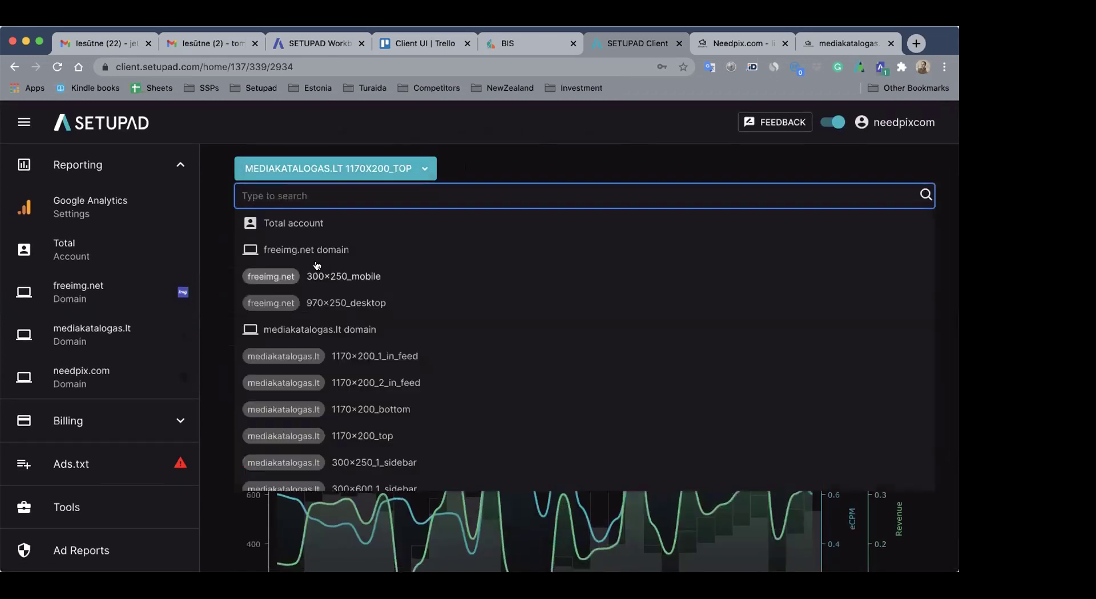
{"action": "scroll", "coordinate": [316, 266], "scroll_direction": "down", "scroll_amount": 3}
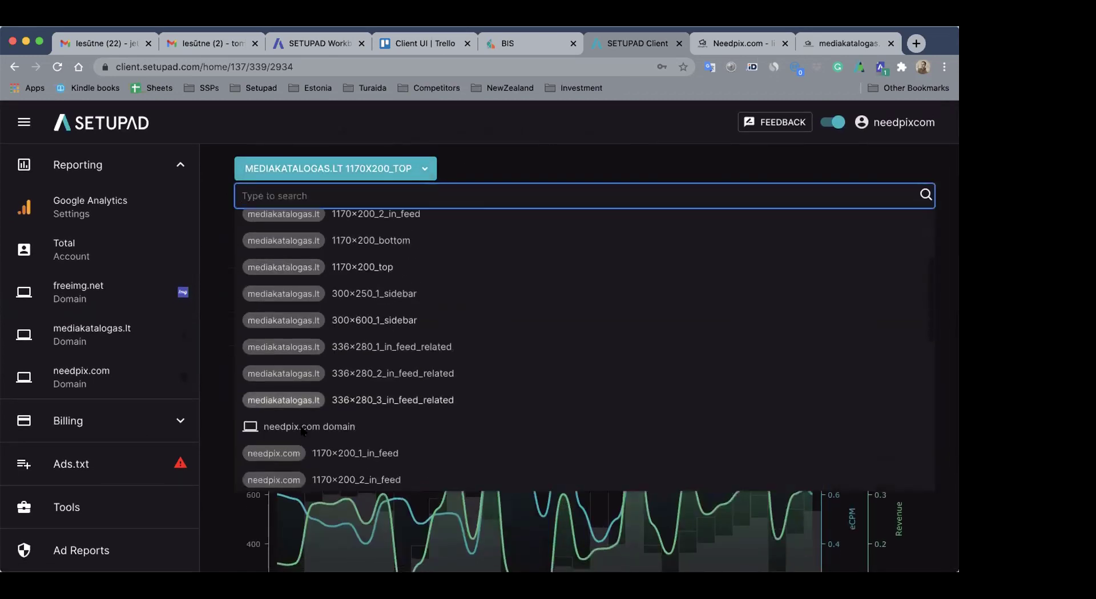
{"action": "left_click", "coordinate": [598, 429]}
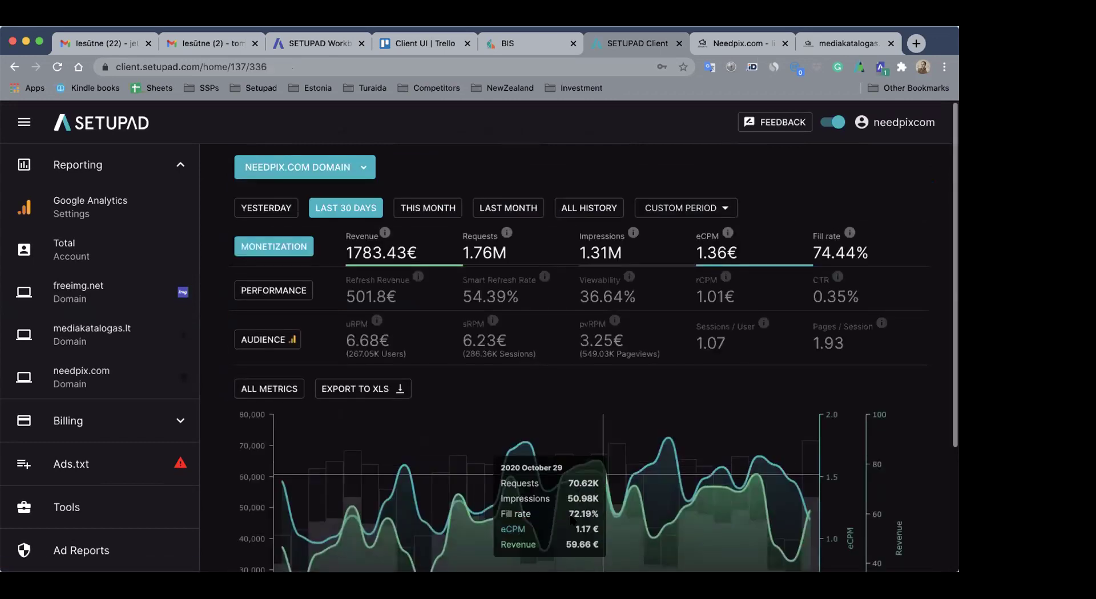
{"action": "scroll", "coordinate": [571, 519], "scroll_direction": "down", "scroll_amount": 3}
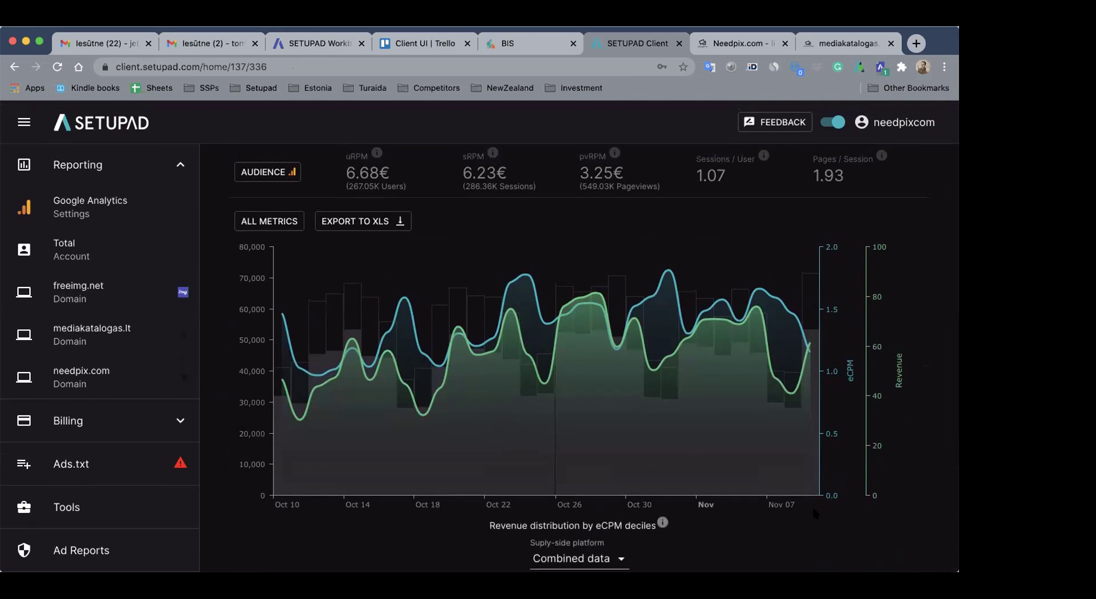
{"action": "scroll", "coordinate": [814, 513], "scroll_direction": "down", "scroll_amount": 1}
{"action": "scroll", "coordinate": [814, 515], "scroll_direction": "down", "scroll_amount": 10}
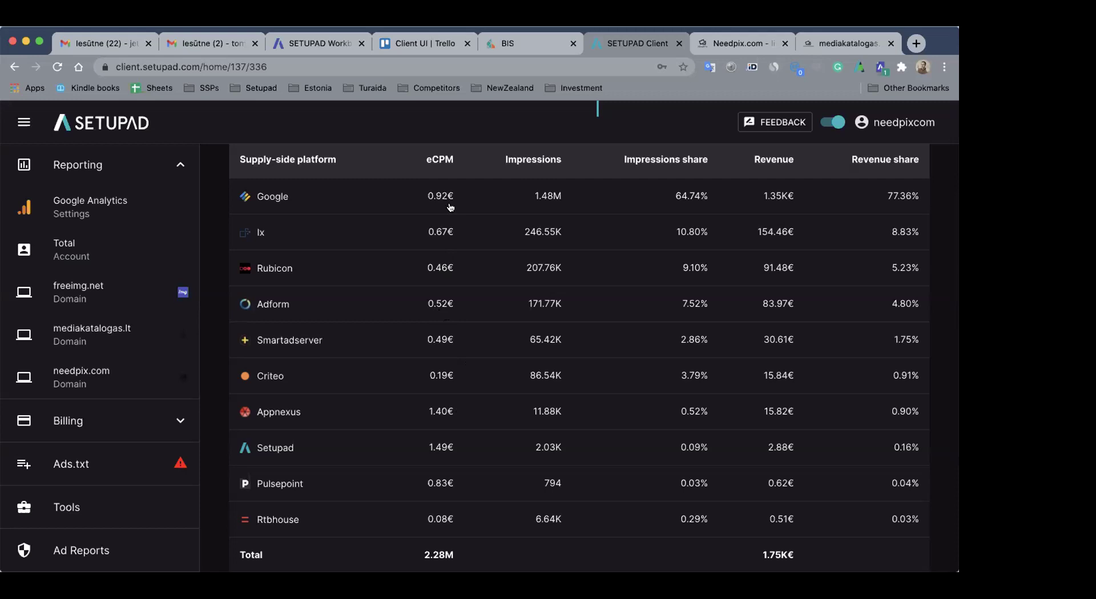
Scroll through the needpix.com report's supply-side platform table and back to the top
{"action": "scroll", "coordinate": [494, 241], "scroll_direction": "down", "scroll_amount": 1}
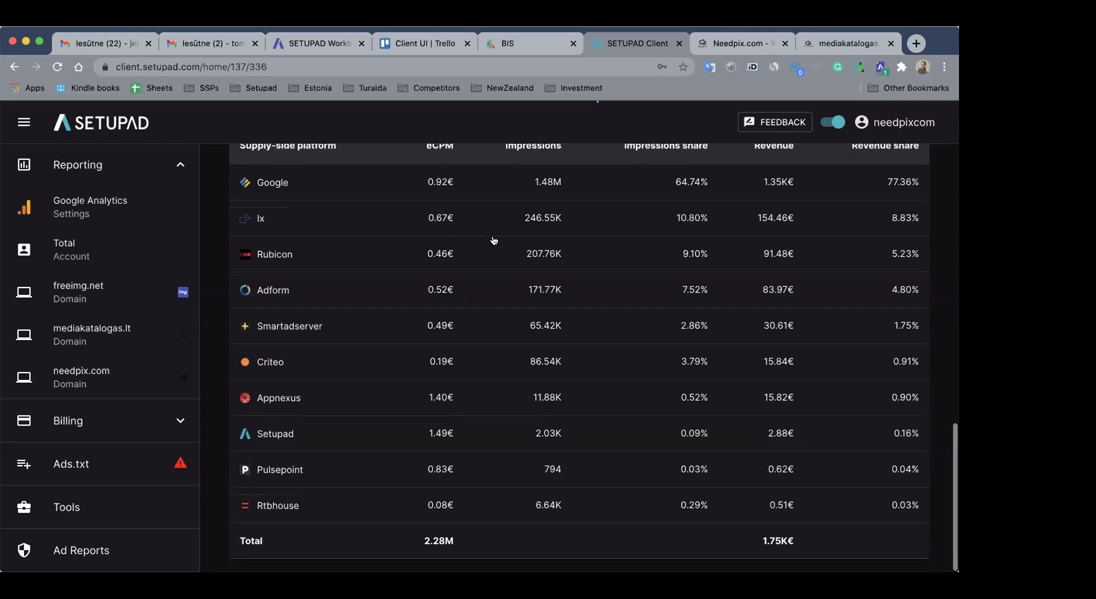
{"action": "scroll", "coordinate": [495, 241], "scroll_direction": "up", "scroll_amount": 10}
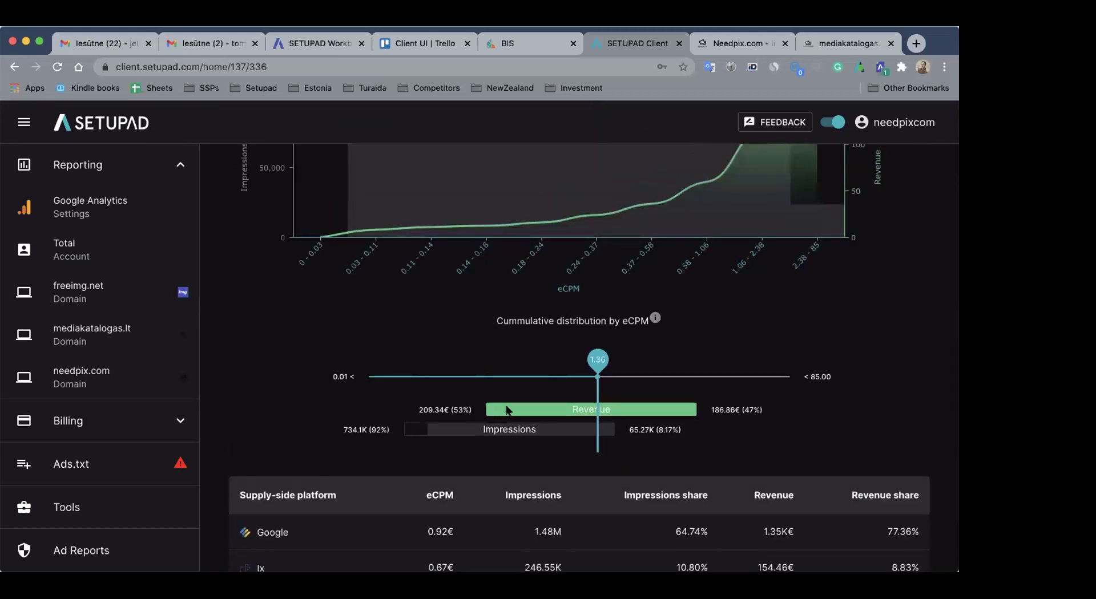
{"action": "scroll", "coordinate": [507, 410], "scroll_direction": "down", "scroll_amount": 10}
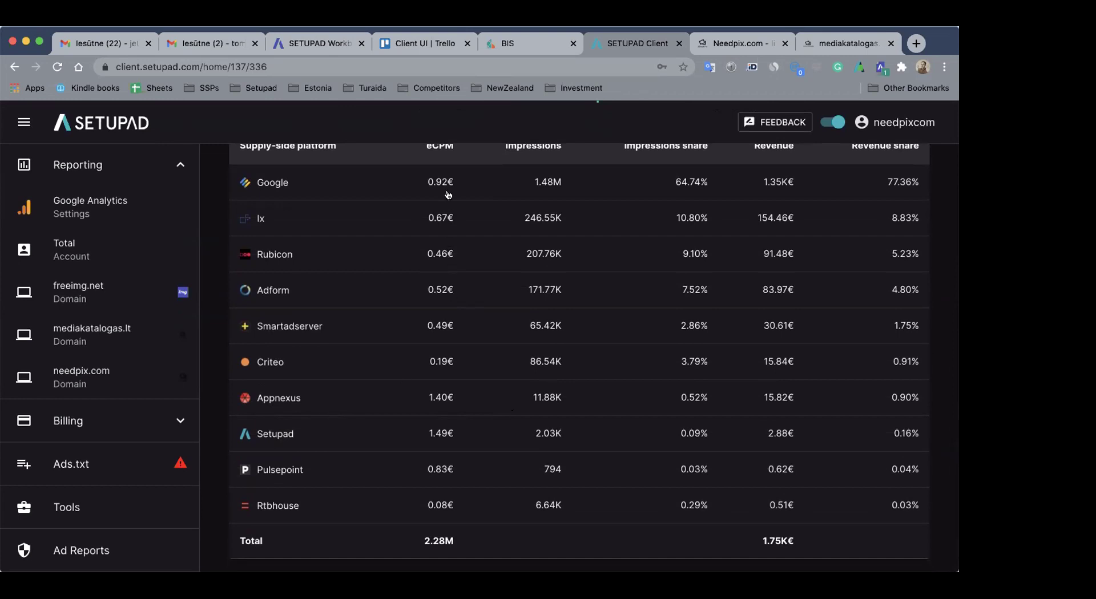
{"action": "scroll", "coordinate": [460, 296], "scroll_direction": "up", "scroll_amount": 1}
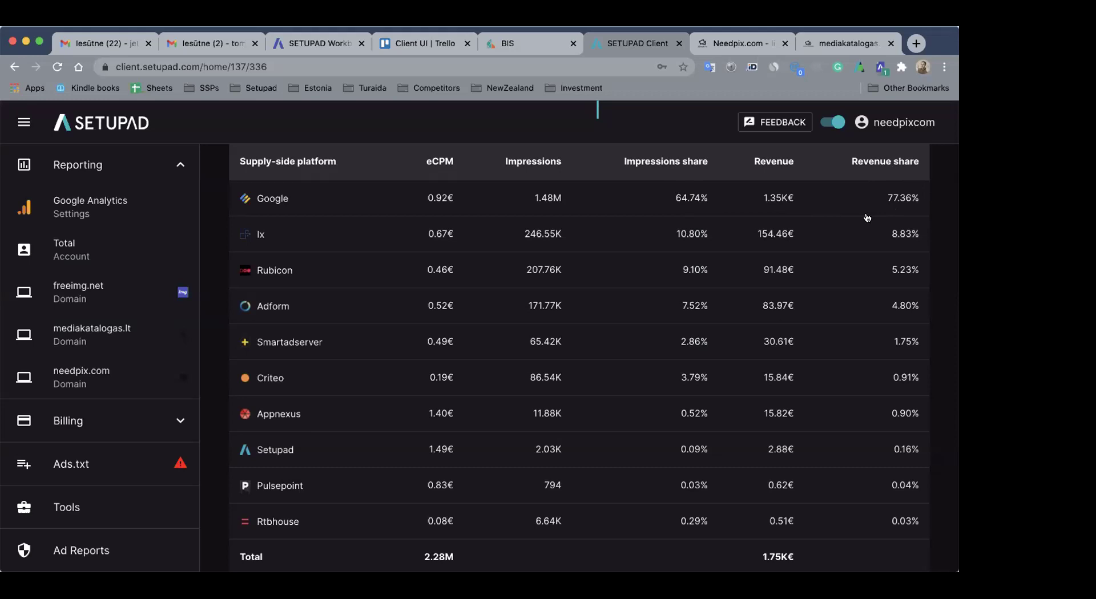
{"action": "scroll", "coordinate": [617, 327], "scroll_direction": "up", "scroll_amount": 20}
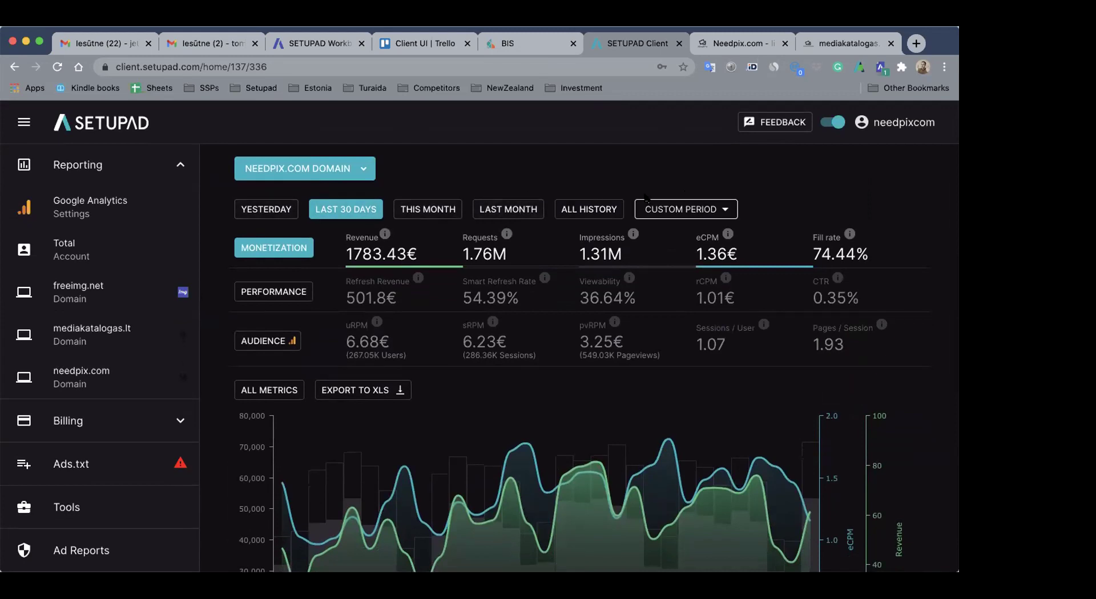
Set a custom report period from 2020-06-01 to 2020-06-30
{"action": "left_click", "coordinate": [685, 209]}
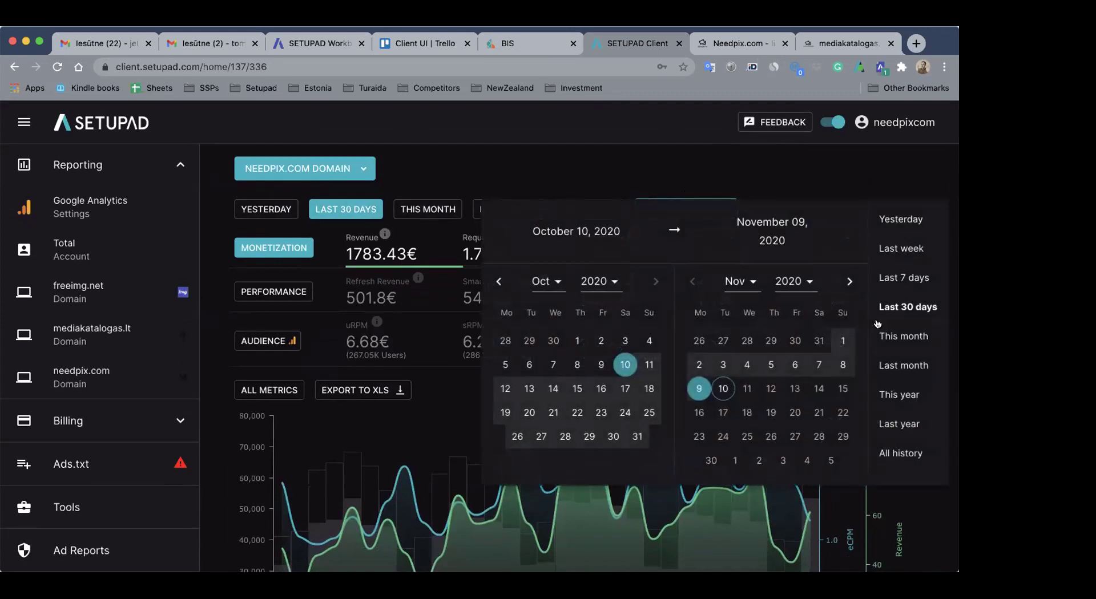
{"action": "left_click", "coordinate": [542, 281]}
{"action": "left_click", "coordinate": [550, 247]}
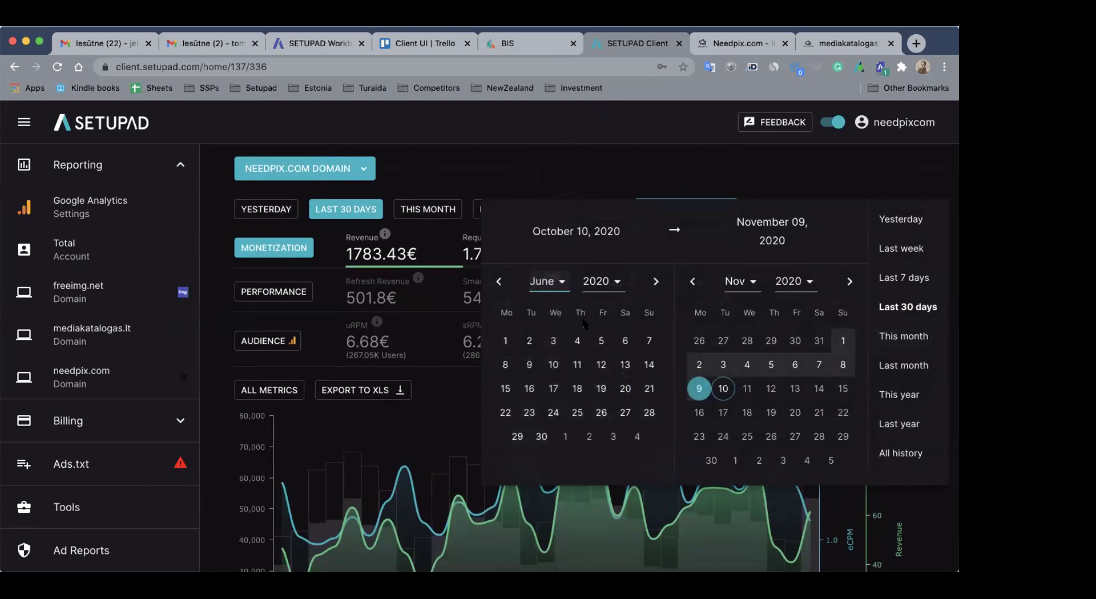
{"action": "left_click", "coordinate": [505, 341]}
{"action": "left_click", "coordinate": [741, 264]}
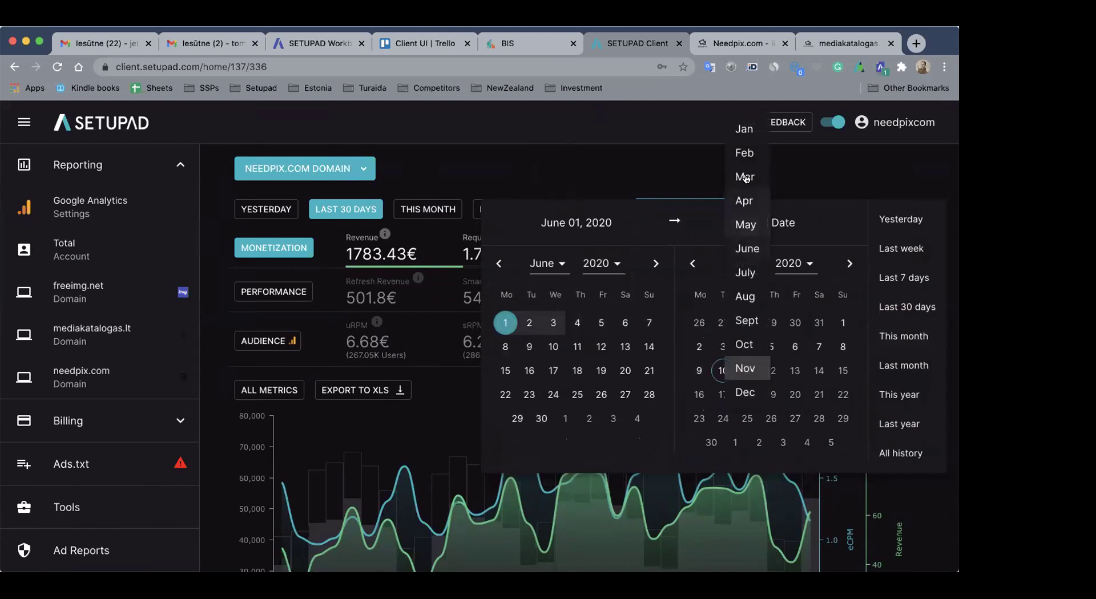
{"action": "left_click", "coordinate": [751, 273]}
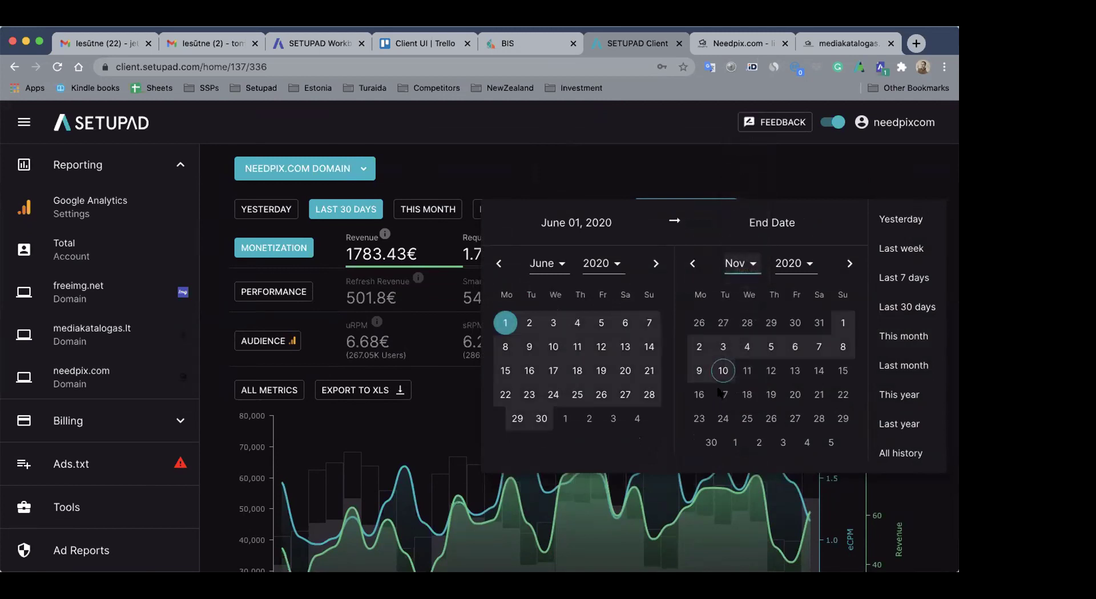
{"action": "left_click", "coordinate": [532, 418]}
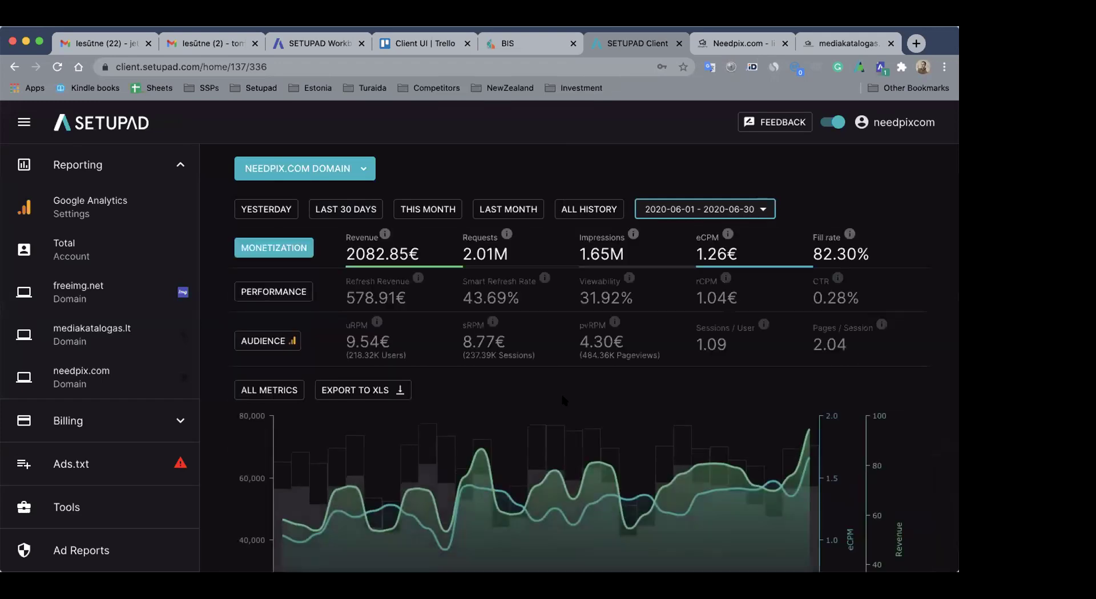
{"action": "scroll", "coordinate": [562, 400], "scroll_direction": "down", "scroll_amount": 5}
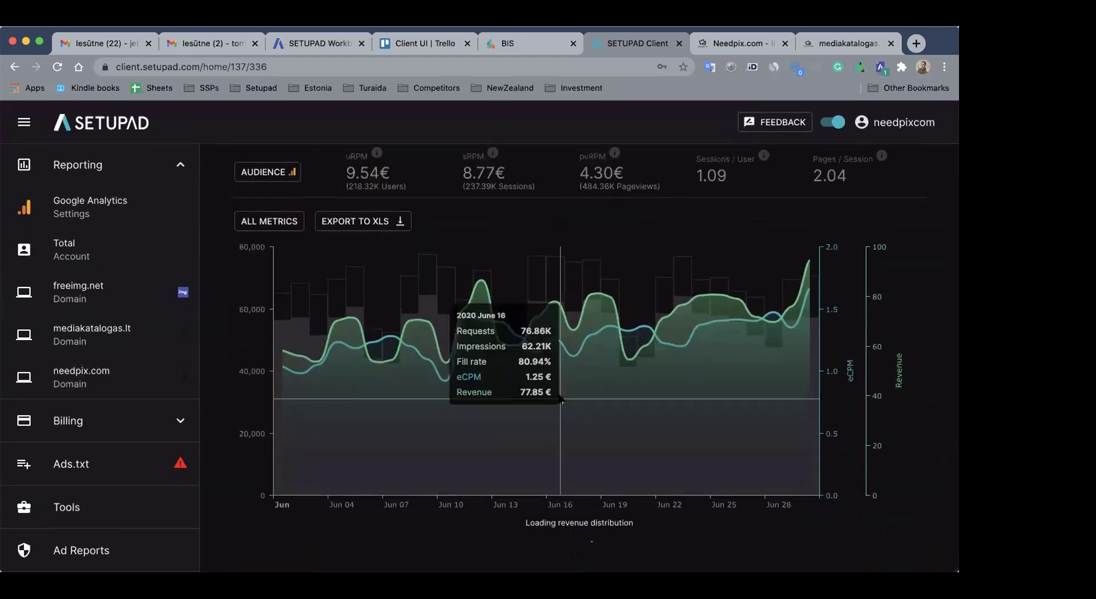
{"action": "scroll", "coordinate": [562, 392], "scroll_direction": "up", "scroll_amount": 5}
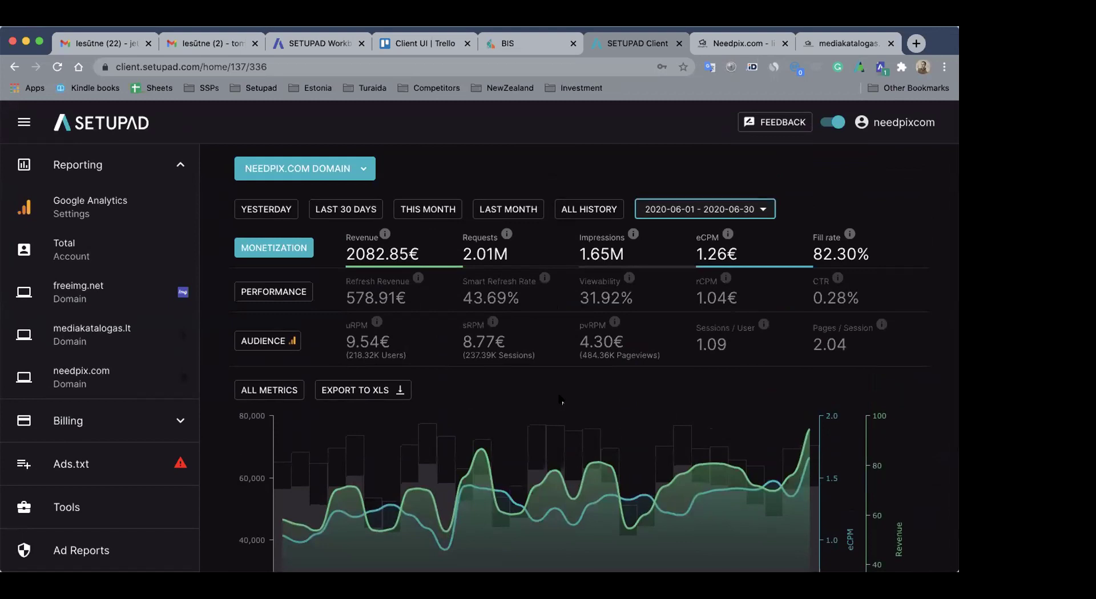
{"action": "scroll", "coordinate": [559, 400], "scroll_direction": "down", "scroll_amount": 5}
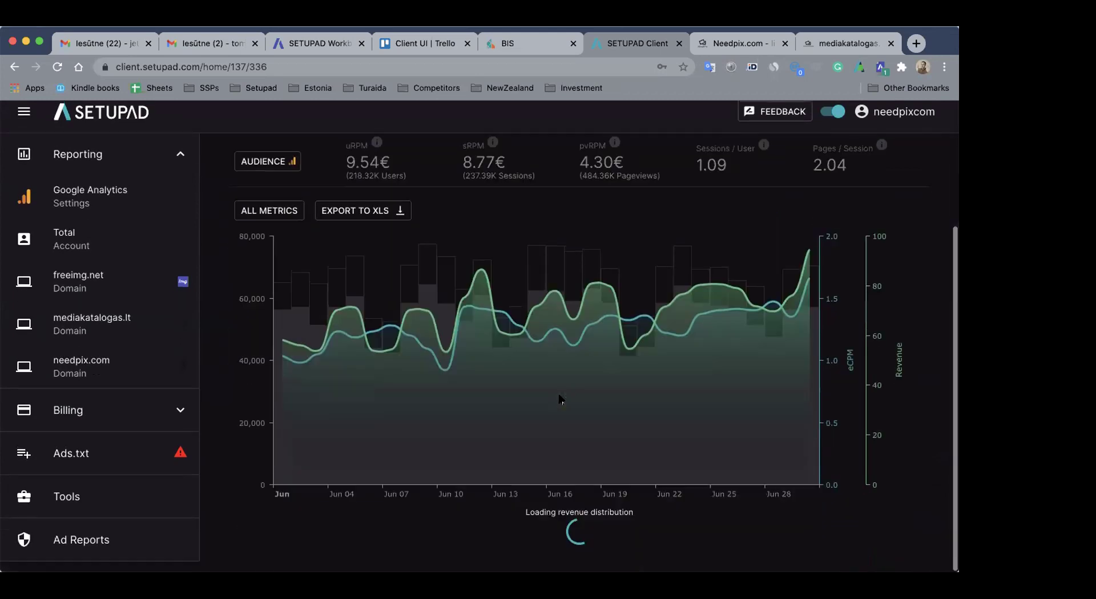
{"action": "scroll", "coordinate": [559, 400], "scroll_direction": "up", "scroll_amount": 3}
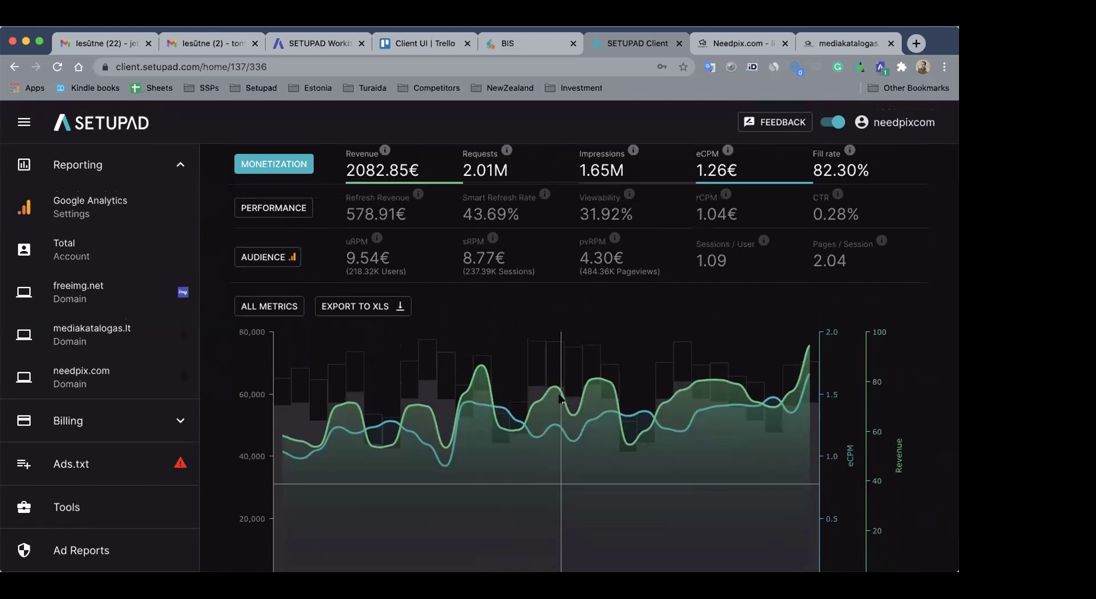
{"action": "scroll", "coordinate": [560, 398], "scroll_direction": "down", "scroll_amount": 15}
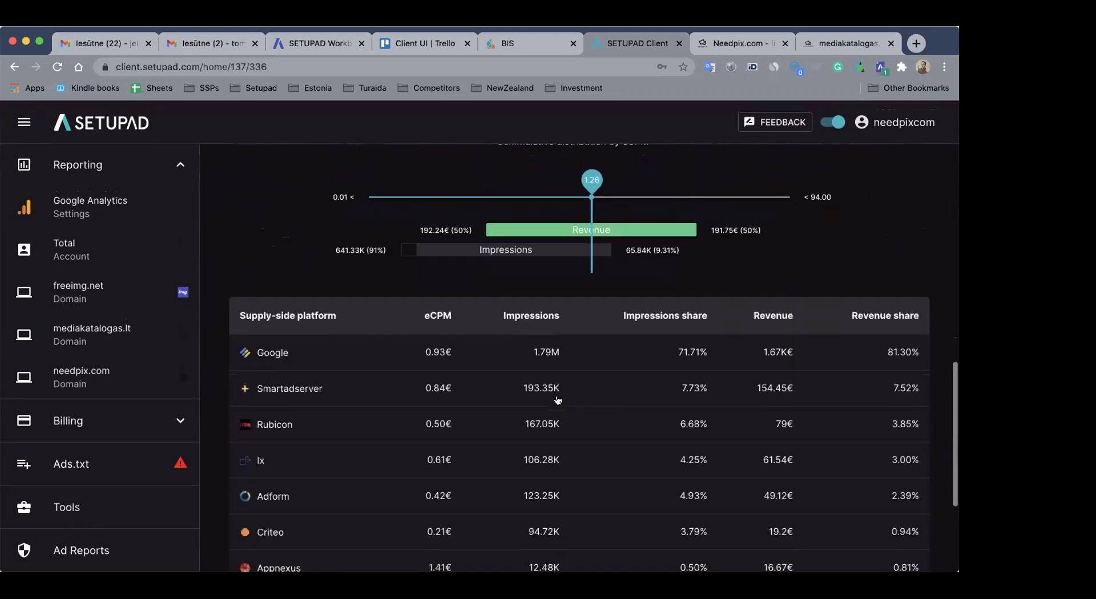
{"action": "scroll", "coordinate": [558, 399], "scroll_direction": "down", "scroll_amount": 3}
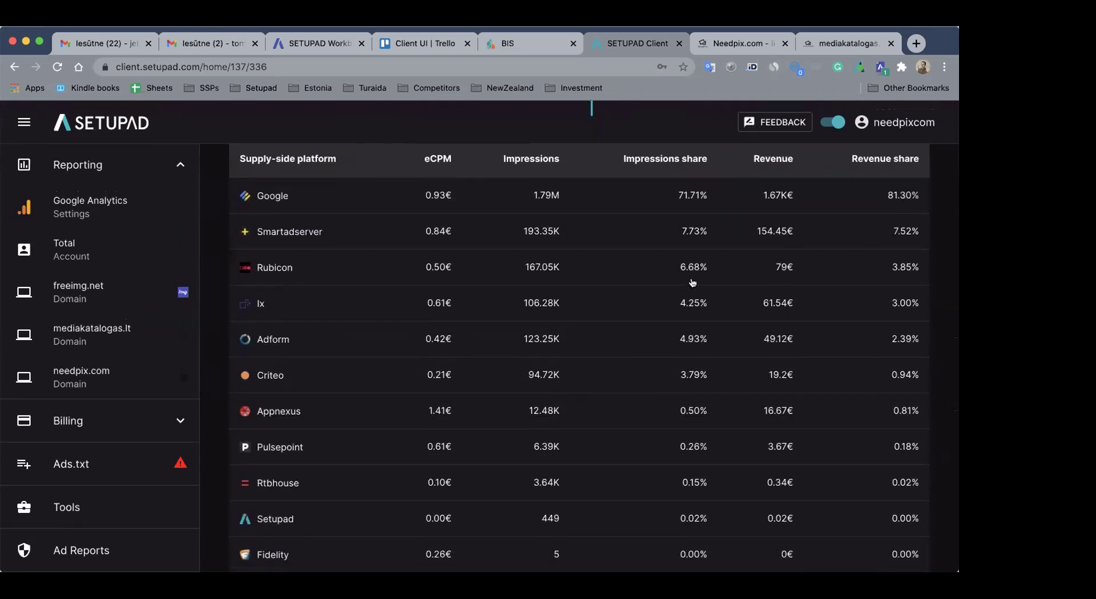
{"action": "scroll", "coordinate": [534, 394], "scroll_direction": "down", "scroll_amount": 2}
{"action": "scroll", "coordinate": [534, 391], "scroll_direction": "up", "scroll_amount": 1}
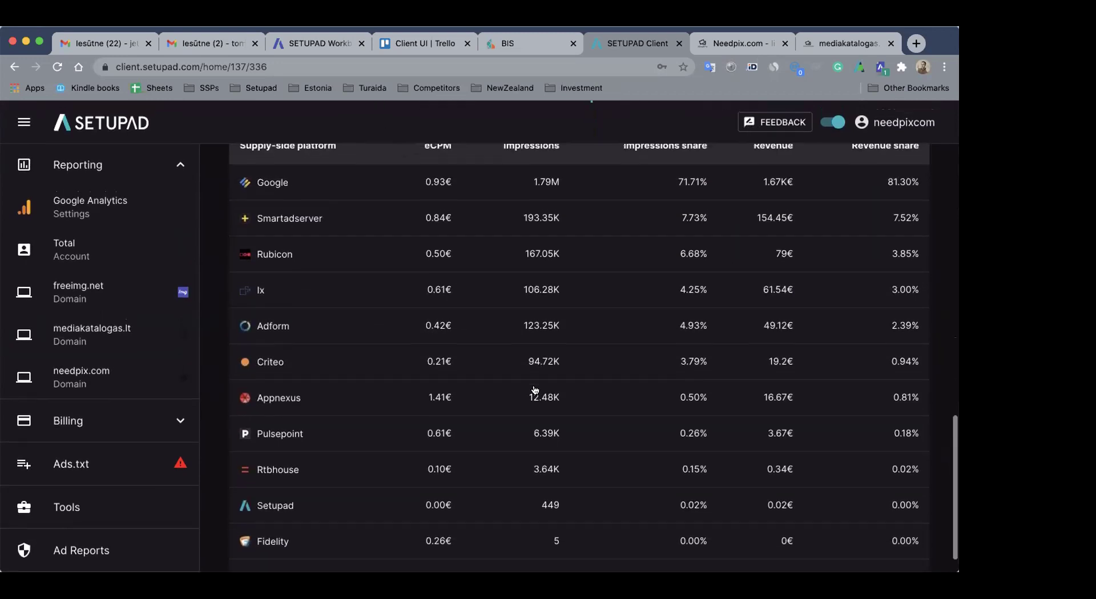
{"action": "scroll", "coordinate": [595, 329], "scroll_direction": "up", "scroll_amount": 15}
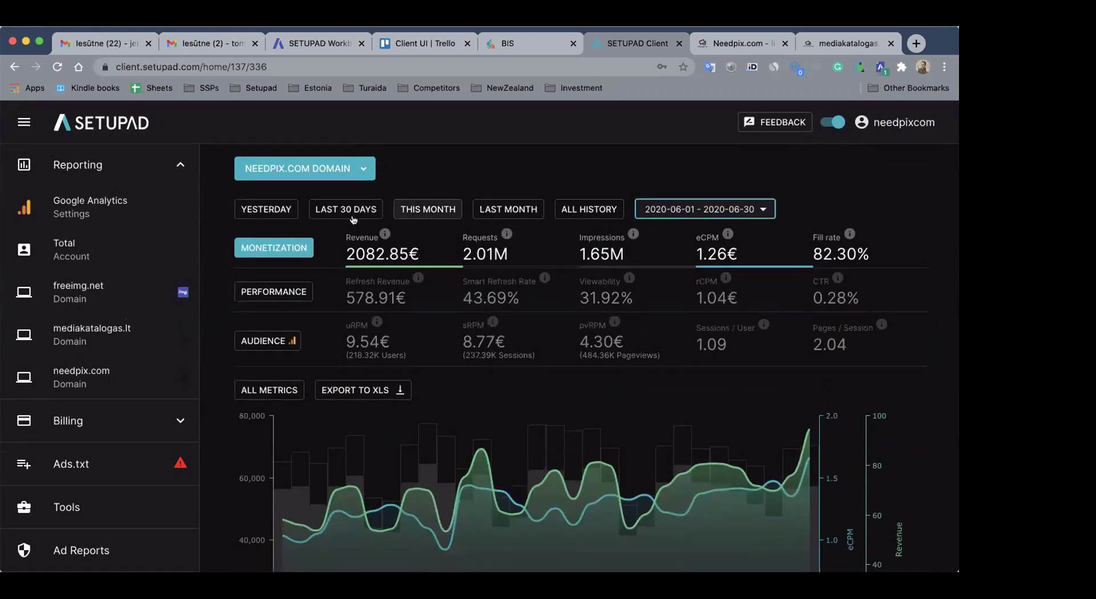
Reset the period to Last 30 days and pick the mediakatalogas.lt domain in the site selector
{"action": "left_click", "coordinate": [332, 210]}
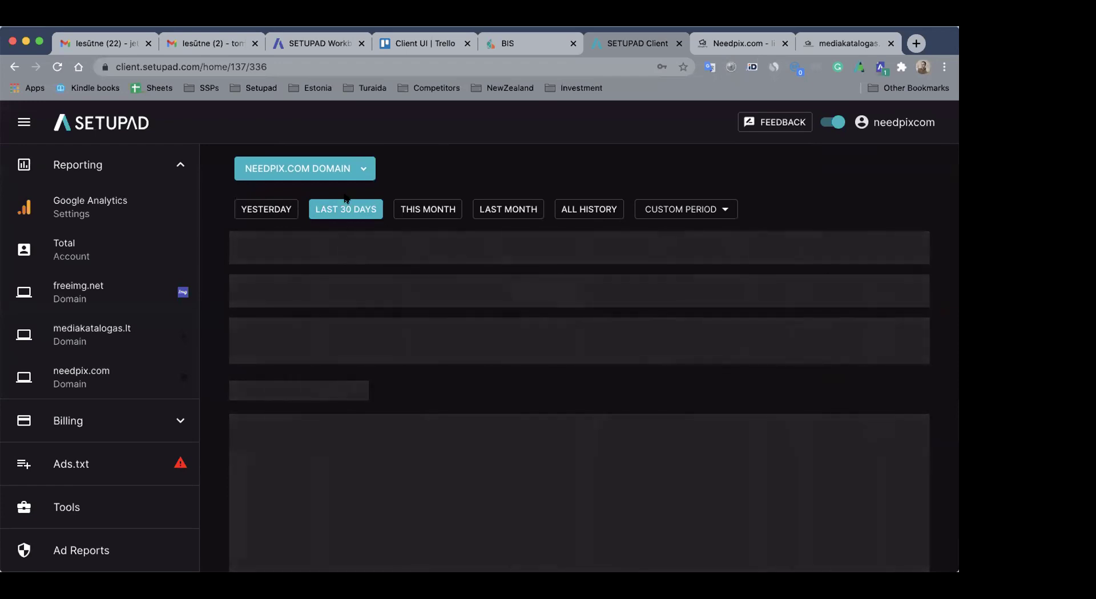
{"action": "left_click", "coordinate": [349, 170]}
{"action": "scroll", "coordinate": [339, 336], "scroll_direction": "down", "scroll_amount": 10}
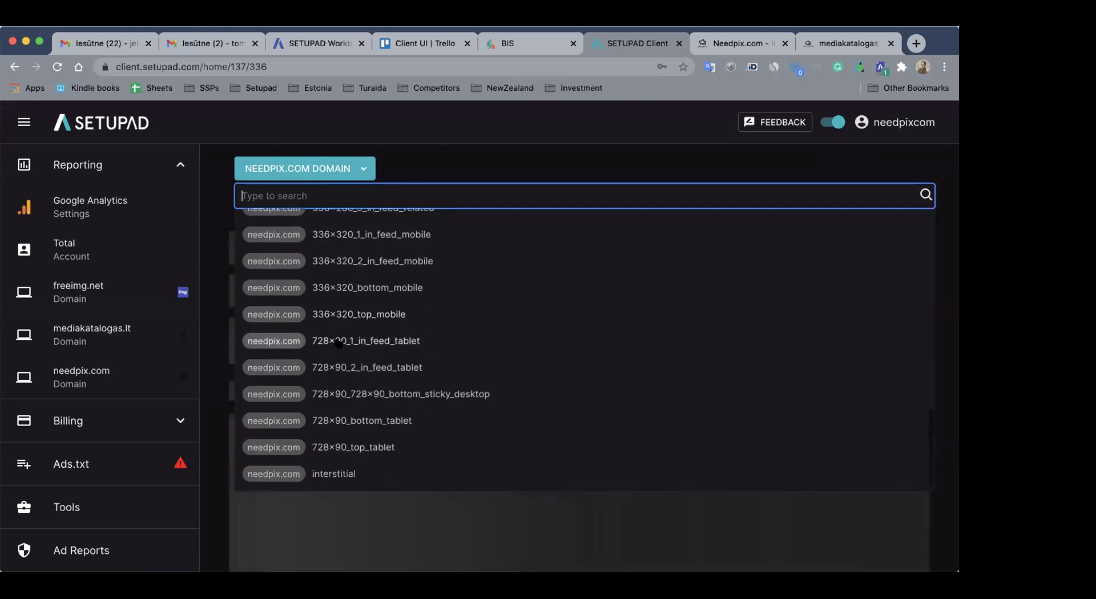
{"action": "scroll", "coordinate": [339, 343], "scroll_direction": "up", "scroll_amount": 15}
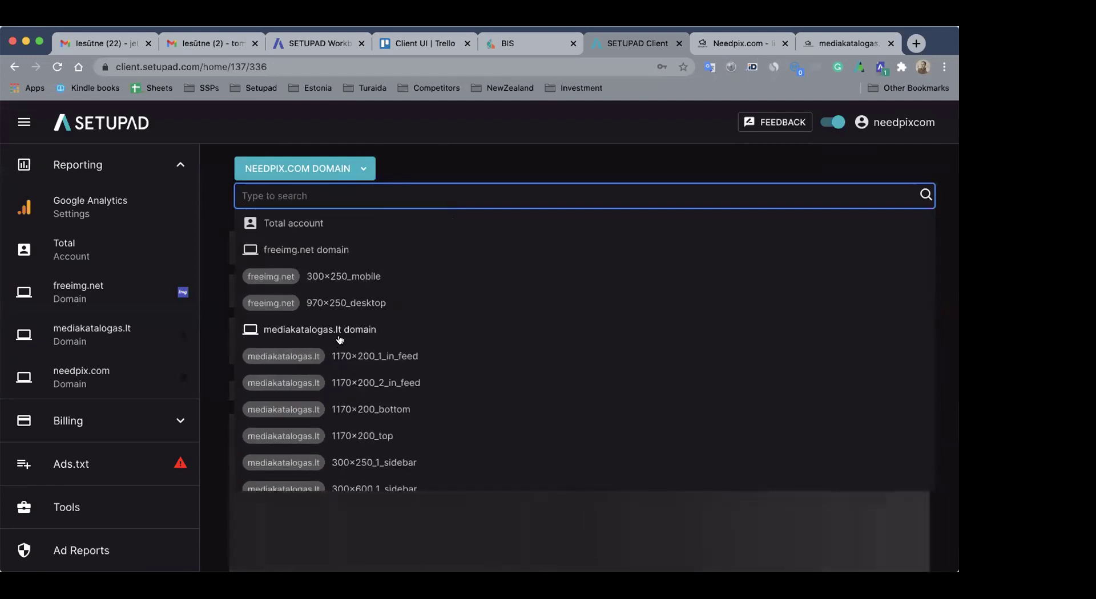
{"action": "left_click", "coordinate": [339, 329]}
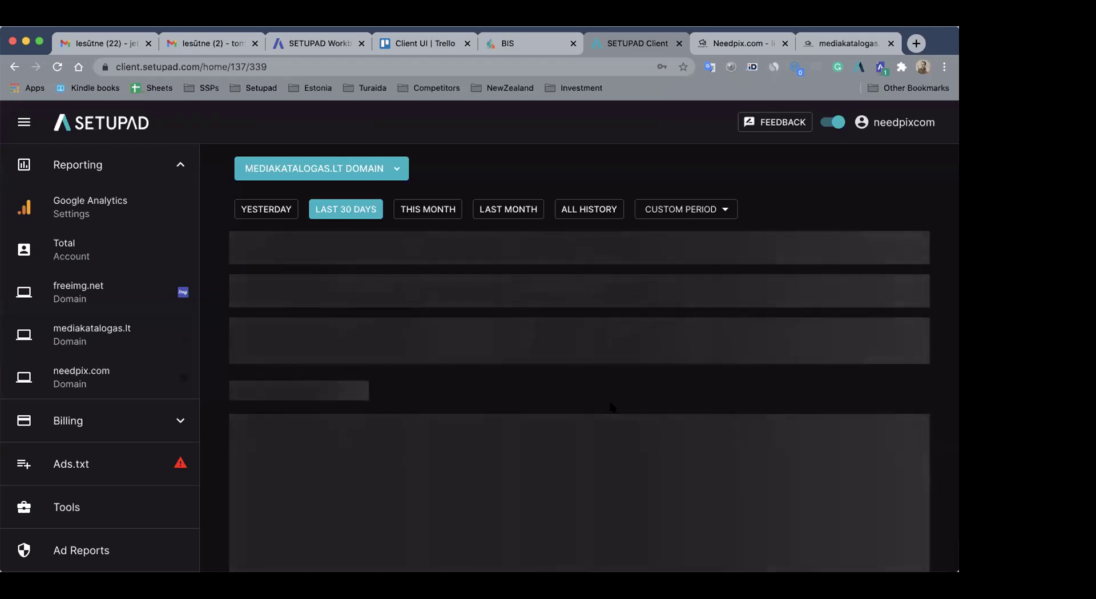
Reload the stalled mediakatalogas.lt report page
{"action": "scroll", "coordinate": [609, 405], "scroll_direction": "down", "scroll_amount": 1}
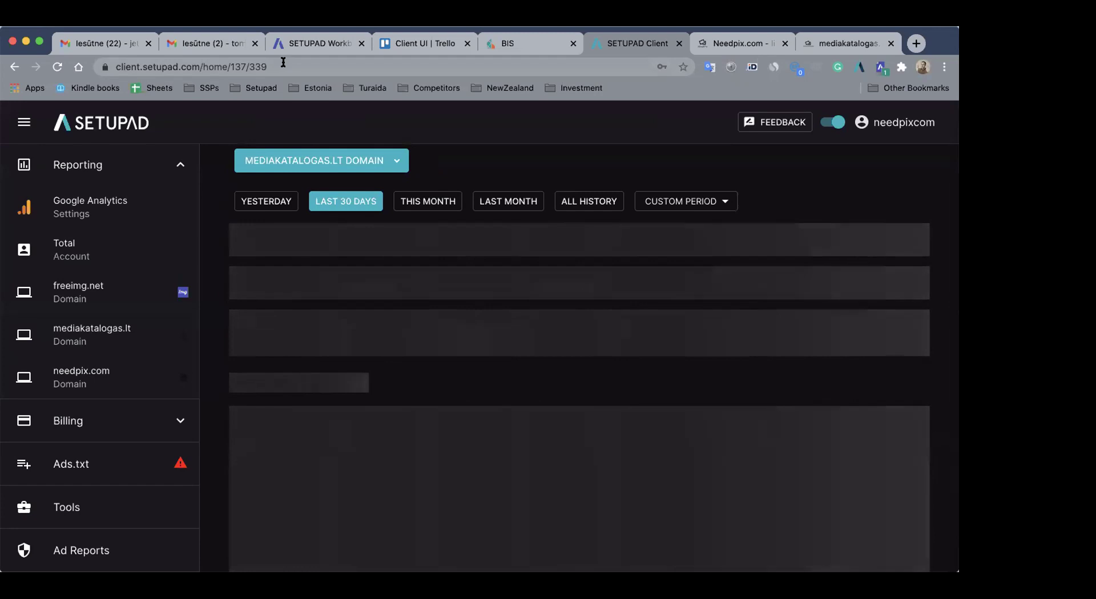
{"action": "left_click", "coordinate": [283, 63]}
{"action": "key", "text": "Return"}
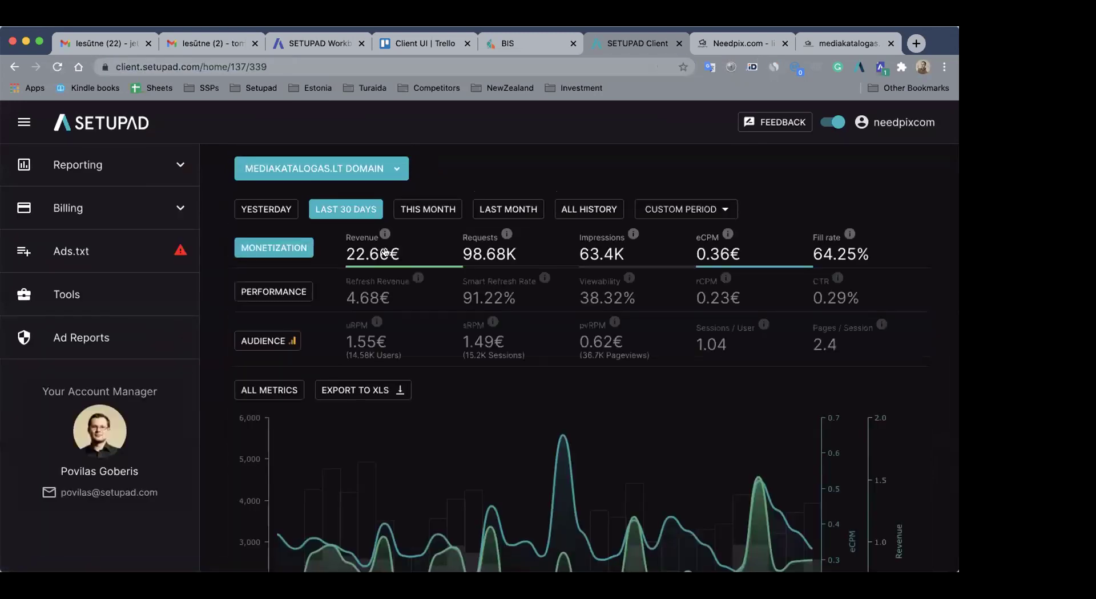
Scroll past the eCPM charts to the supply-side platform table's 22.58€ Total row
{"action": "scroll", "coordinate": [432, 390], "scroll_direction": "down", "scroll_amount": 5}
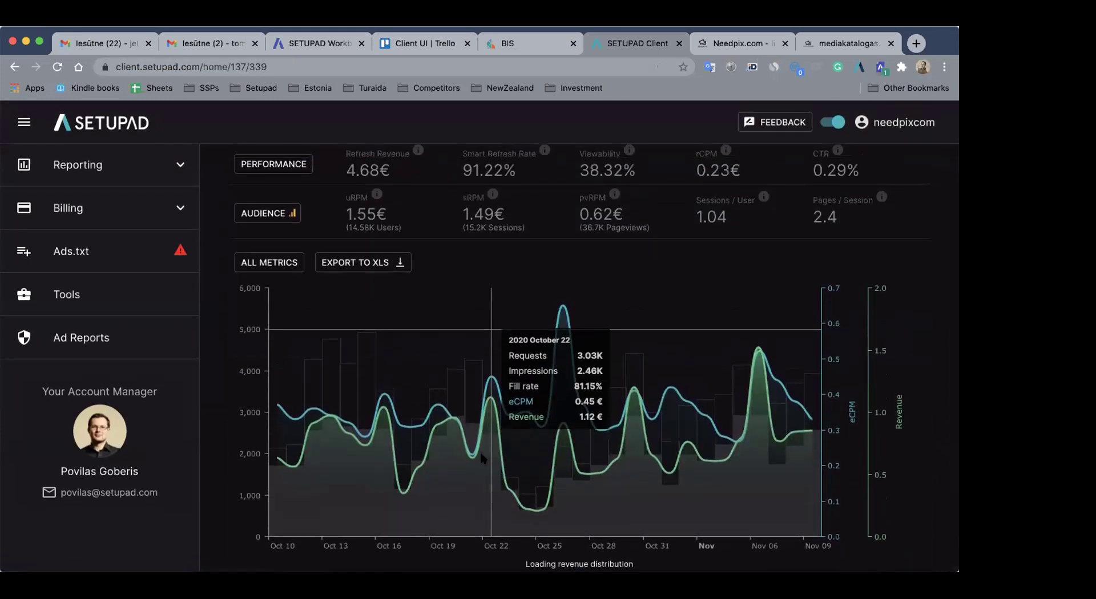
{"action": "scroll", "coordinate": [482, 459], "scroll_direction": "down", "scroll_amount": 1}
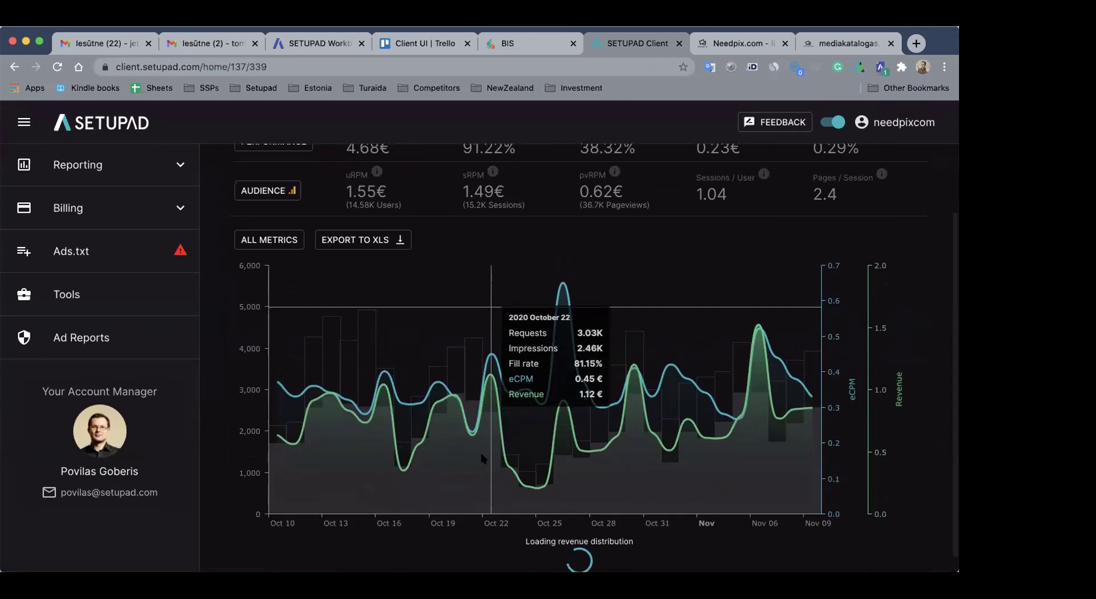
{"action": "scroll", "coordinate": [482, 458], "scroll_direction": "down", "scroll_amount": 1}
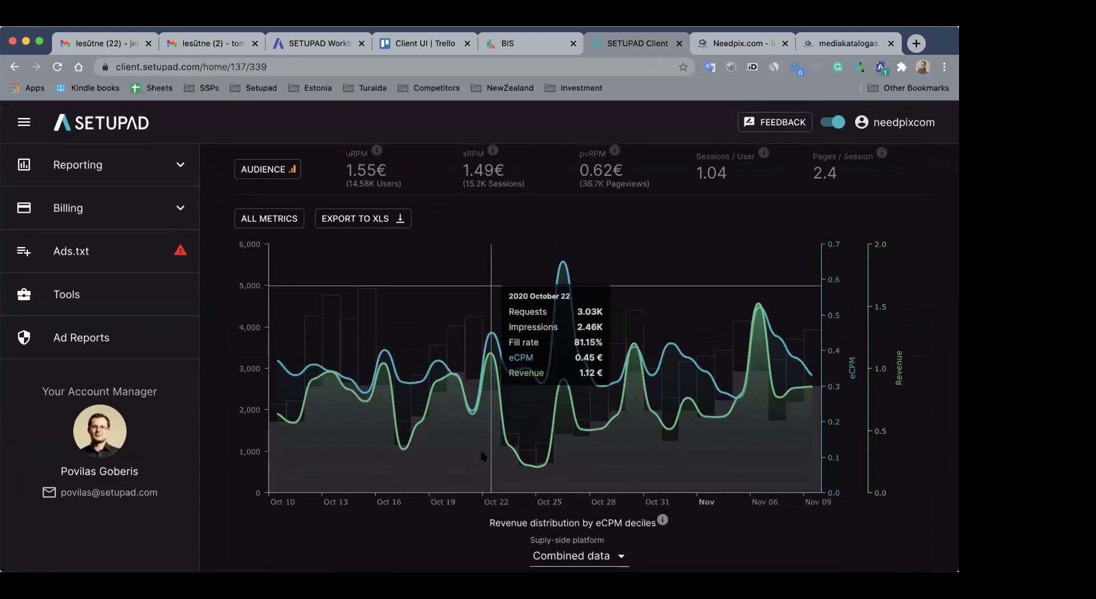
{"action": "scroll", "coordinate": [482, 458], "scroll_direction": "down", "scroll_amount": 10}
{"action": "scroll", "coordinate": [481, 454], "scroll_direction": "up", "scroll_amount": 5}
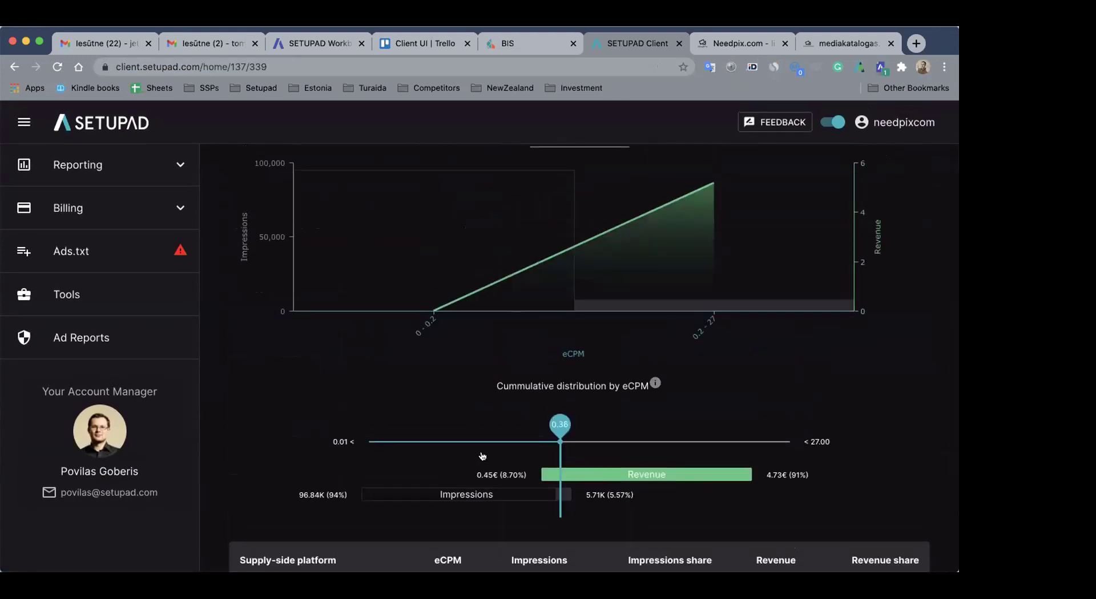
{"action": "scroll", "coordinate": [481, 453], "scroll_direction": "down", "scroll_amount": 1}
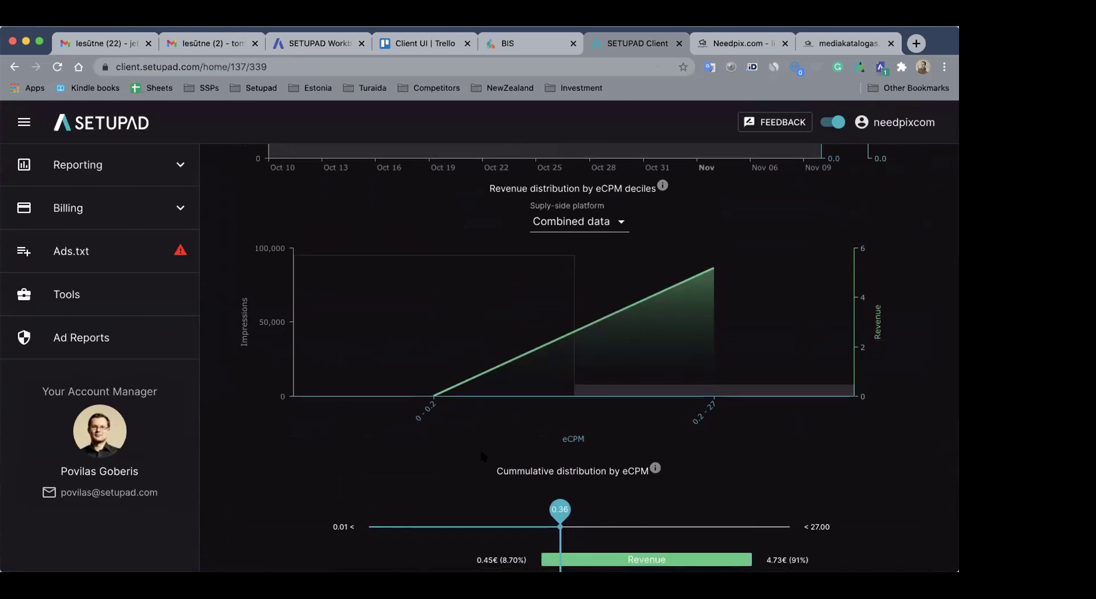
{"action": "scroll", "coordinate": [480, 456], "scroll_direction": "up", "scroll_amount": 3}
{"action": "scroll", "coordinate": [483, 456], "scroll_direction": "down", "scroll_amount": 10}
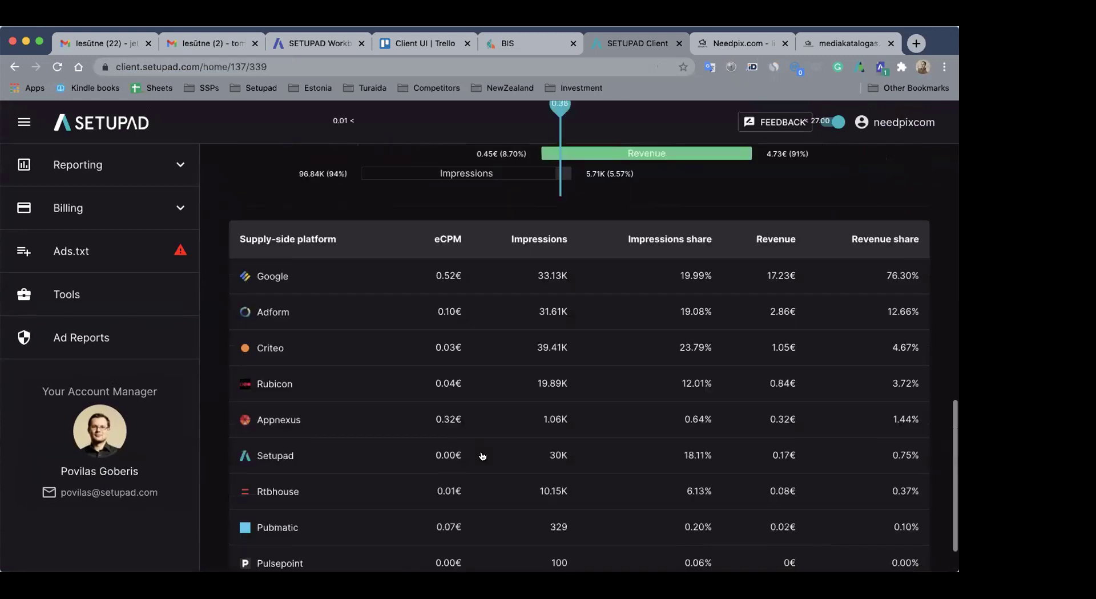
{"action": "scroll", "coordinate": [482, 456], "scroll_direction": "down", "scroll_amount": 3}
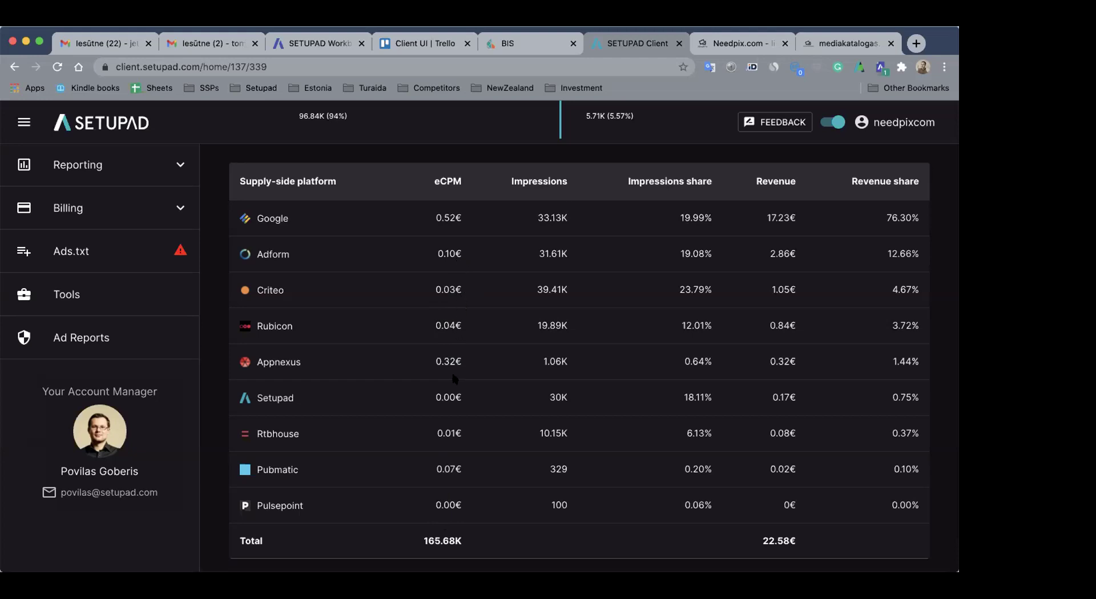
{"action": "scroll", "coordinate": [451, 376], "scroll_direction": "up", "scroll_amount": 10}
Open the mediakatalogas.lt 1170×200_top unit report and scroll through its platform breakdown
{"action": "left_click", "coordinate": [384, 170]}
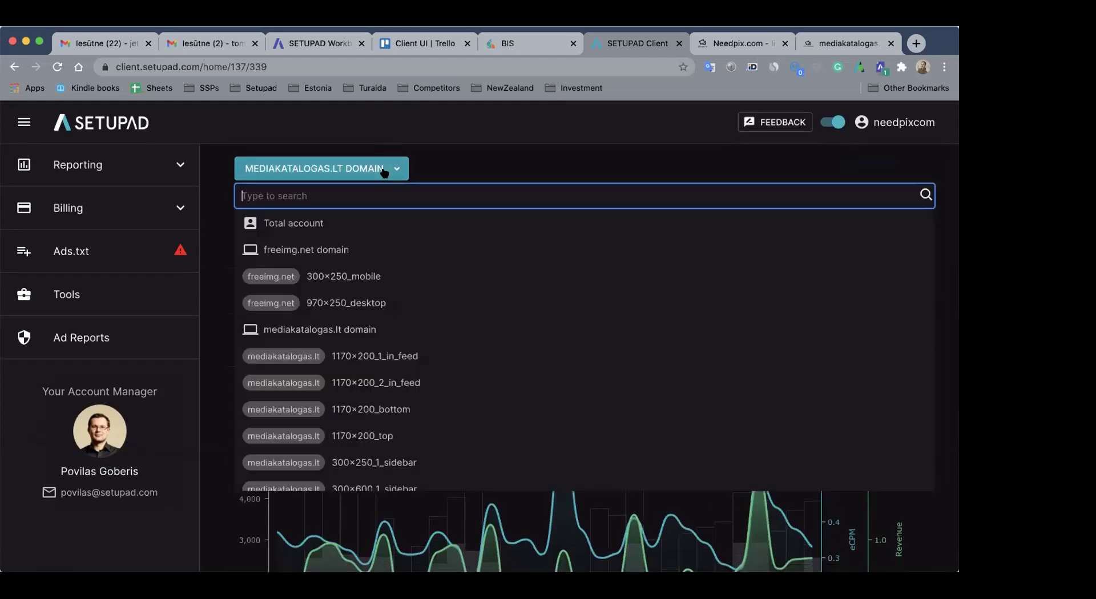
{"action": "left_click", "coordinate": [361, 436]}
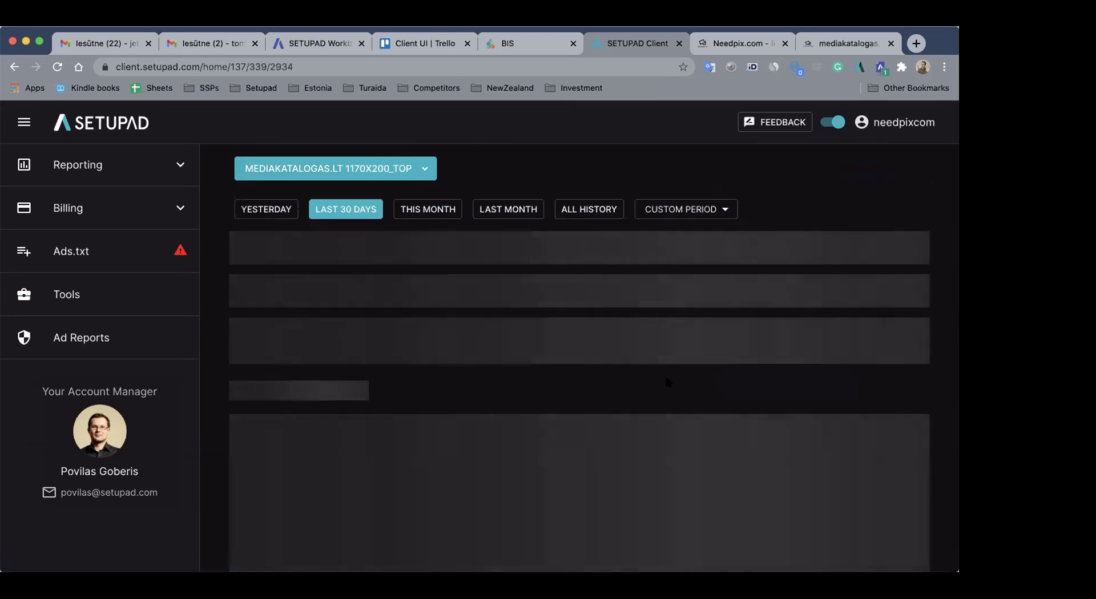
{"action": "scroll", "coordinate": [653, 438], "scroll_direction": "down", "scroll_amount": 10}
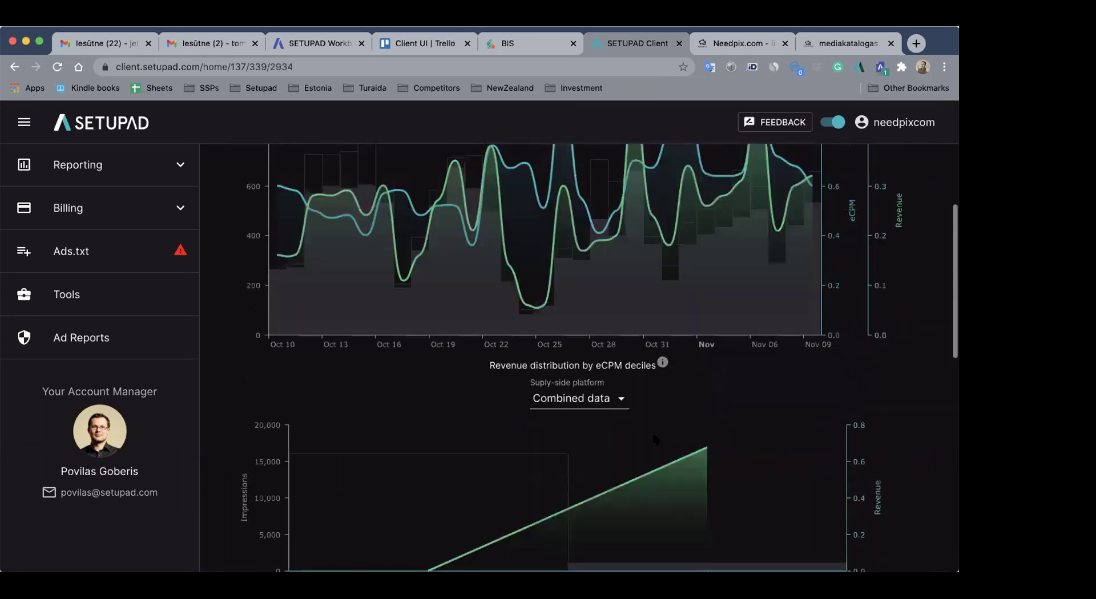
{"action": "scroll", "coordinate": [653, 439], "scroll_direction": "down", "scroll_amount": 10}
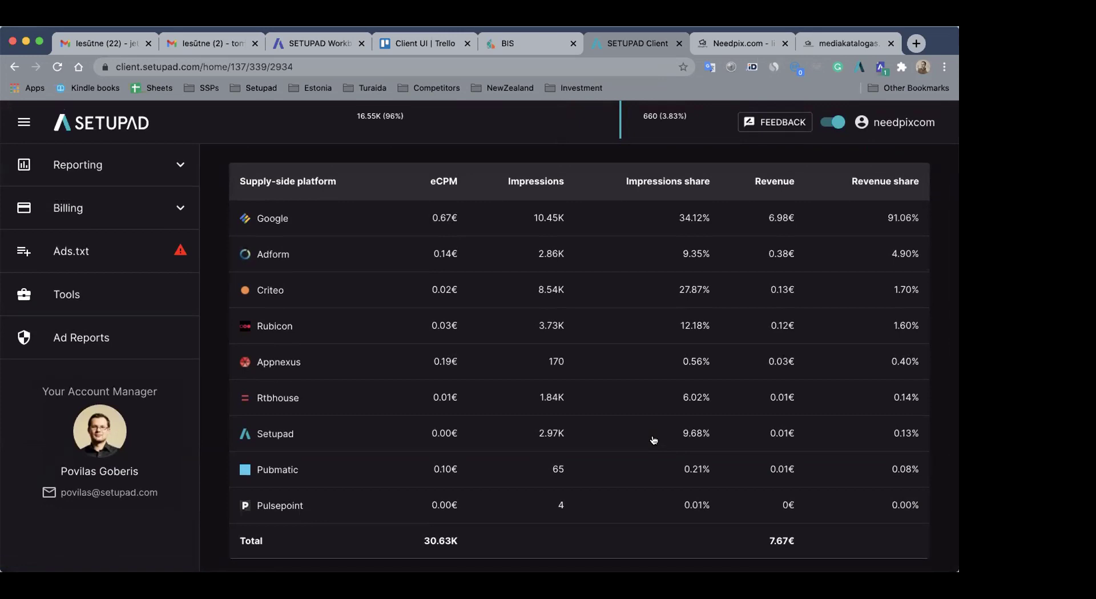
{"action": "scroll", "coordinate": [561, 400], "scroll_direction": "up", "scroll_amount": 20}
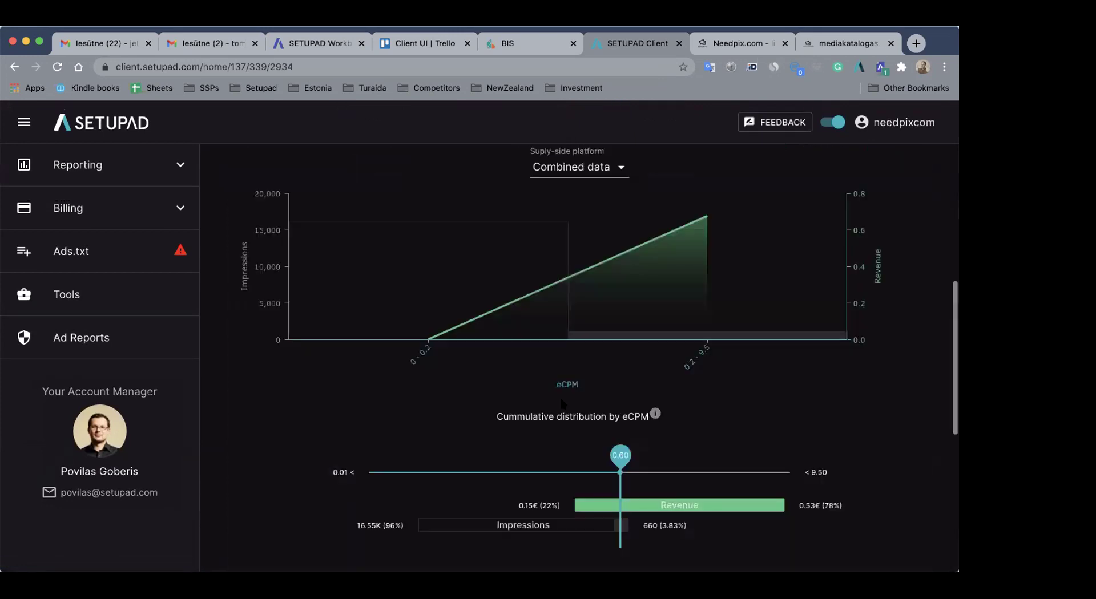
Review the needpix.com domain's SSP table, then bring up the Ads.txt status for all sites
{"action": "left_click", "coordinate": [409, 168]}
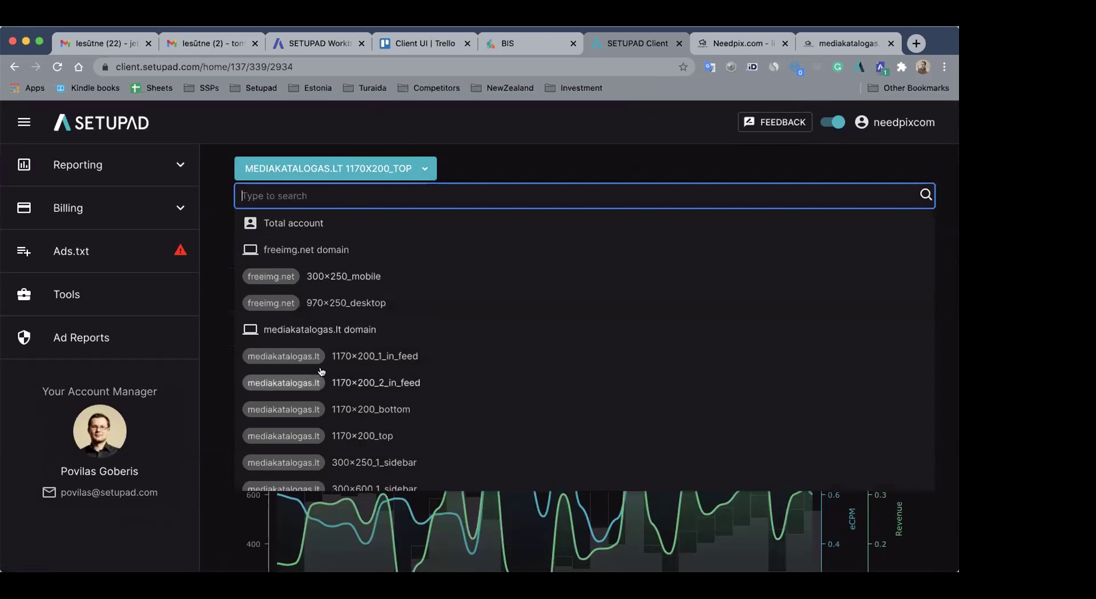
{"action": "scroll", "coordinate": [321, 371], "scroll_direction": "down", "scroll_amount": 5}
{"action": "left_click", "coordinate": [345, 361]}
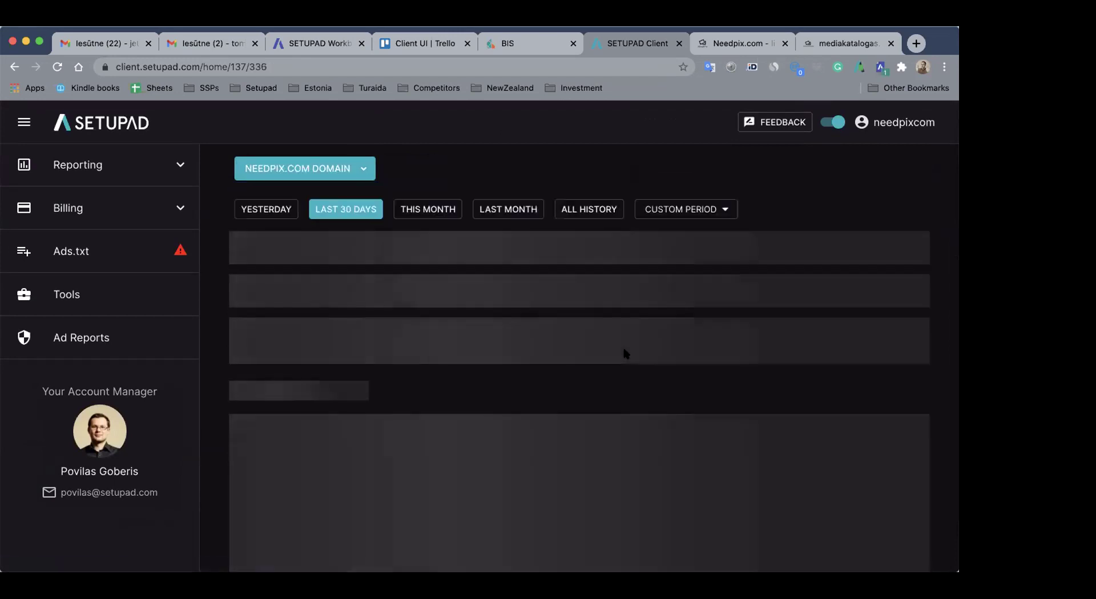
{"action": "scroll", "coordinate": [625, 354], "scroll_direction": "down", "scroll_amount": 15}
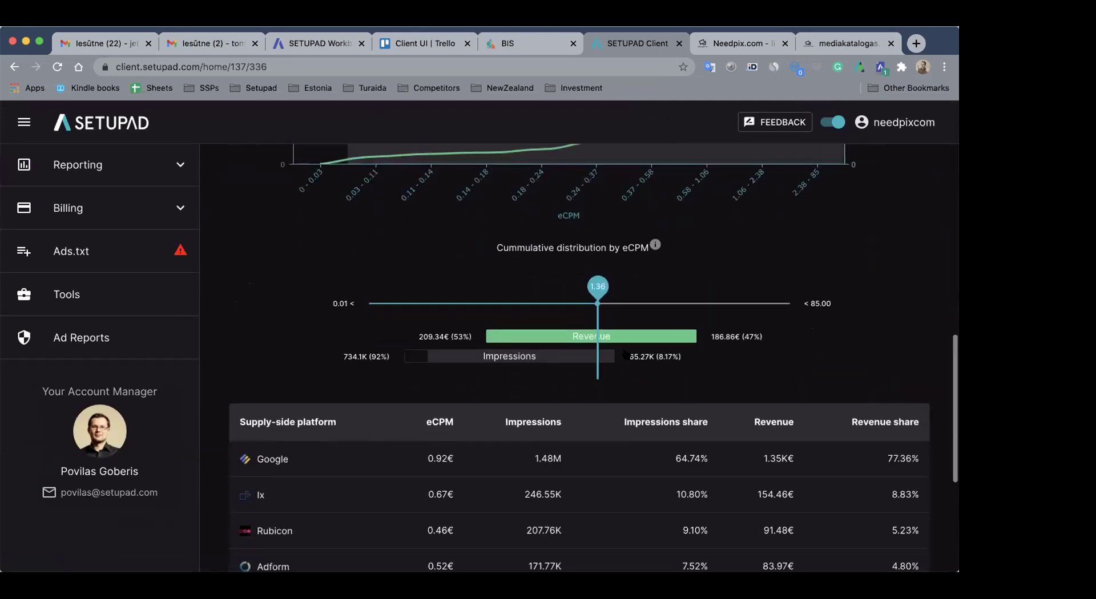
{"action": "scroll", "coordinate": [625, 354], "scroll_direction": "down", "scroll_amount": 5}
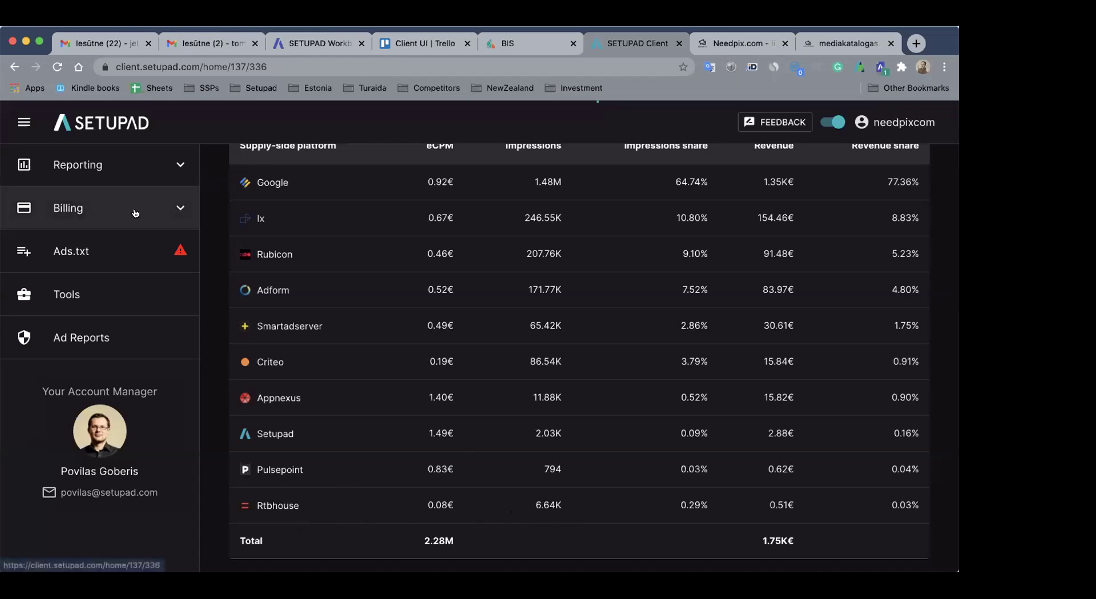
{"action": "left_click", "coordinate": [149, 252]}
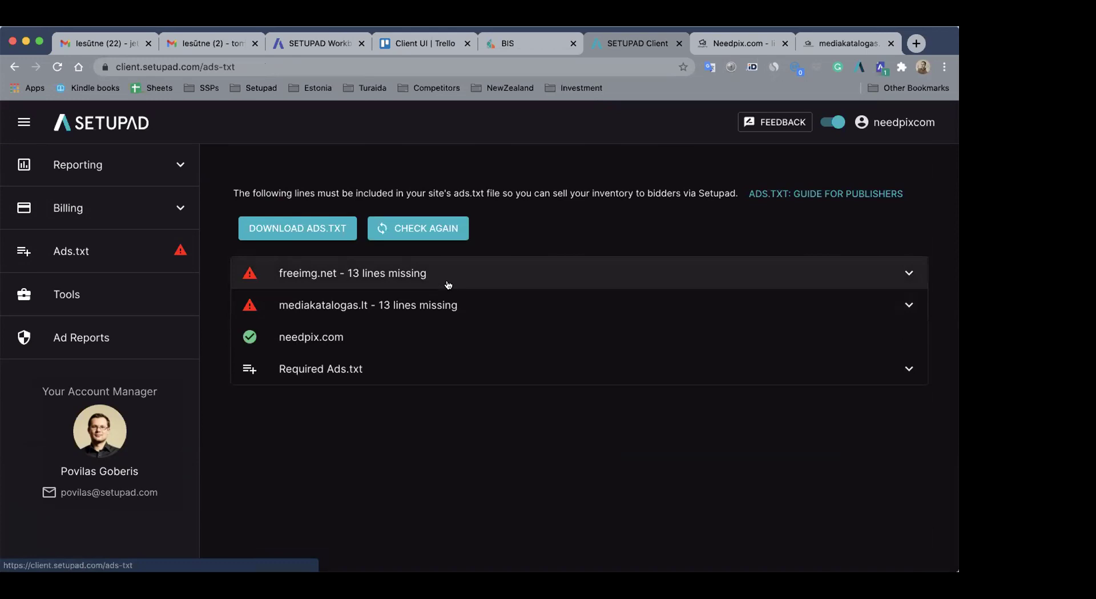
{"action": "left_click", "coordinate": [121, 166]}
Open the Total Account report and scroll through its supply-side platform table
{"action": "left_click", "coordinate": [83, 249]}
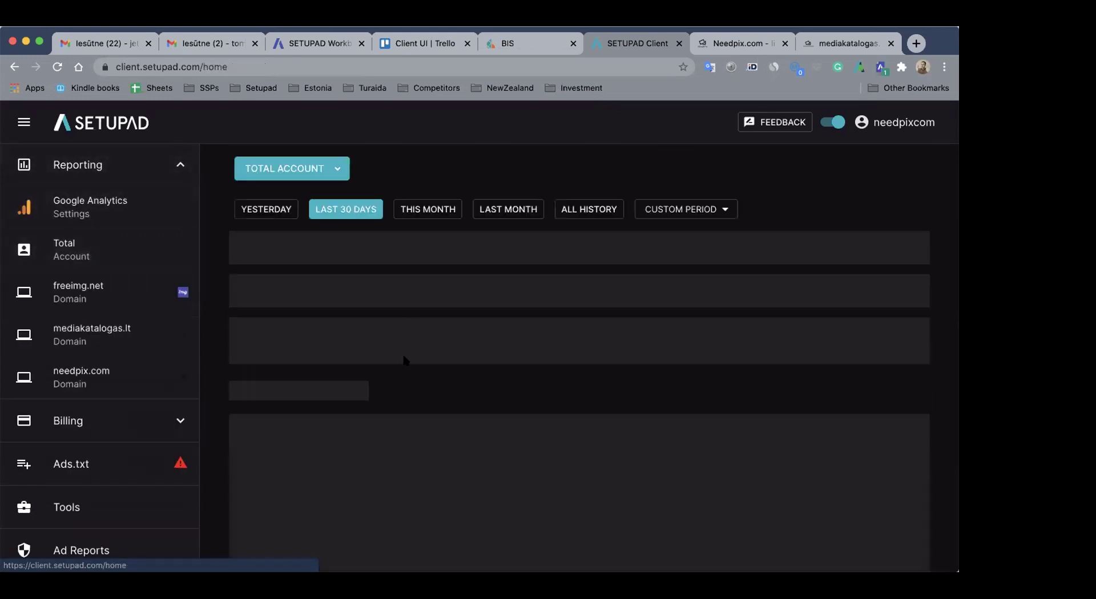
{"action": "scroll", "coordinate": [404, 412], "scroll_direction": "down", "scroll_amount": 10}
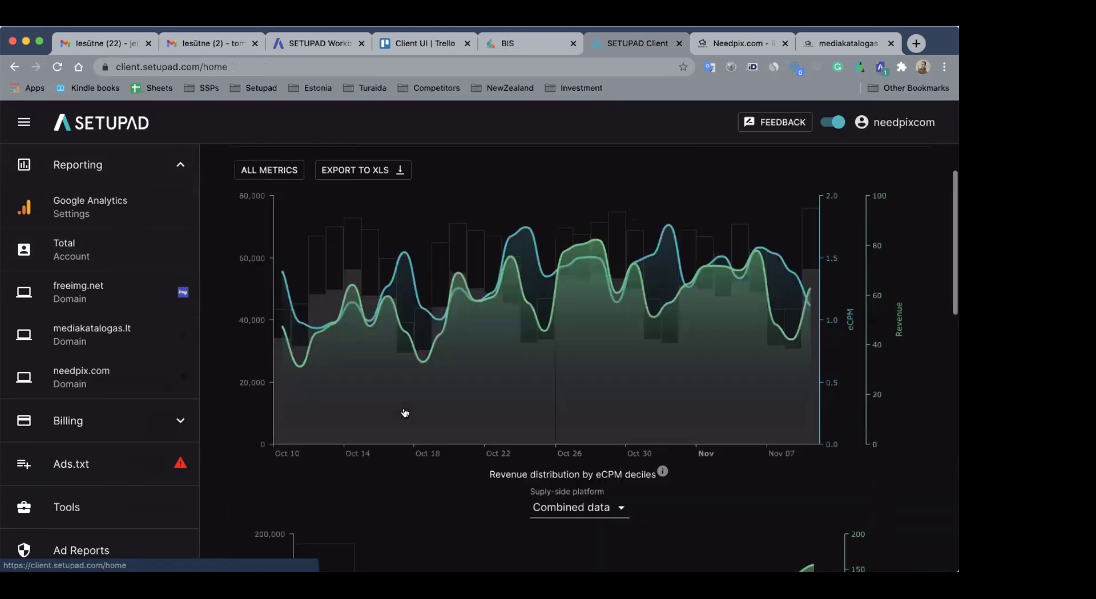
{"action": "scroll", "coordinate": [404, 412], "scroll_direction": "down", "scroll_amount": 4}
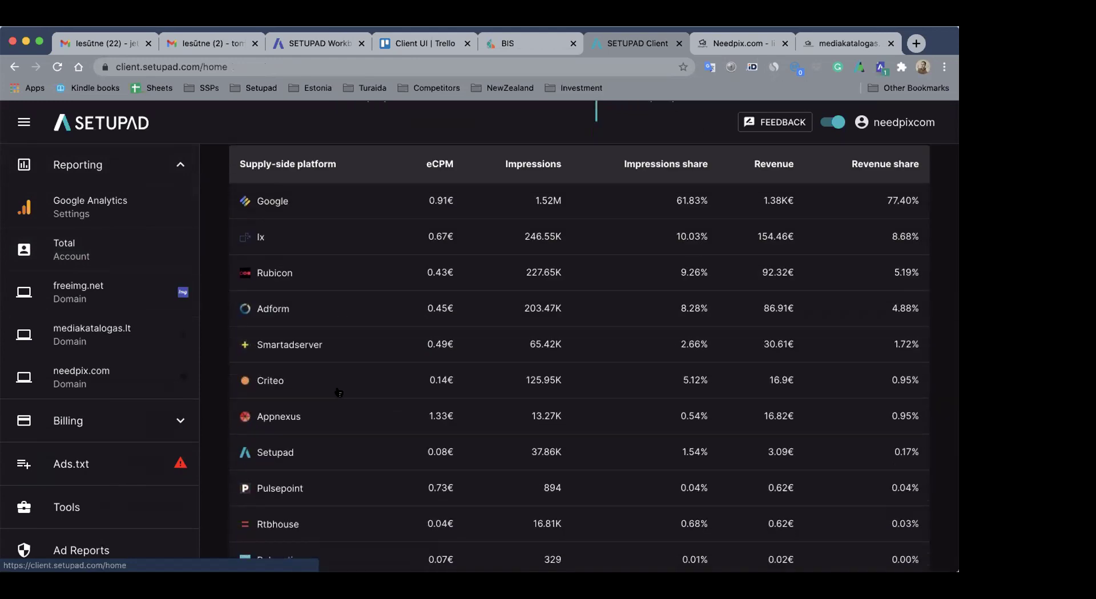
{"action": "scroll", "coordinate": [339, 392], "scroll_direction": "down", "scroll_amount": 1}
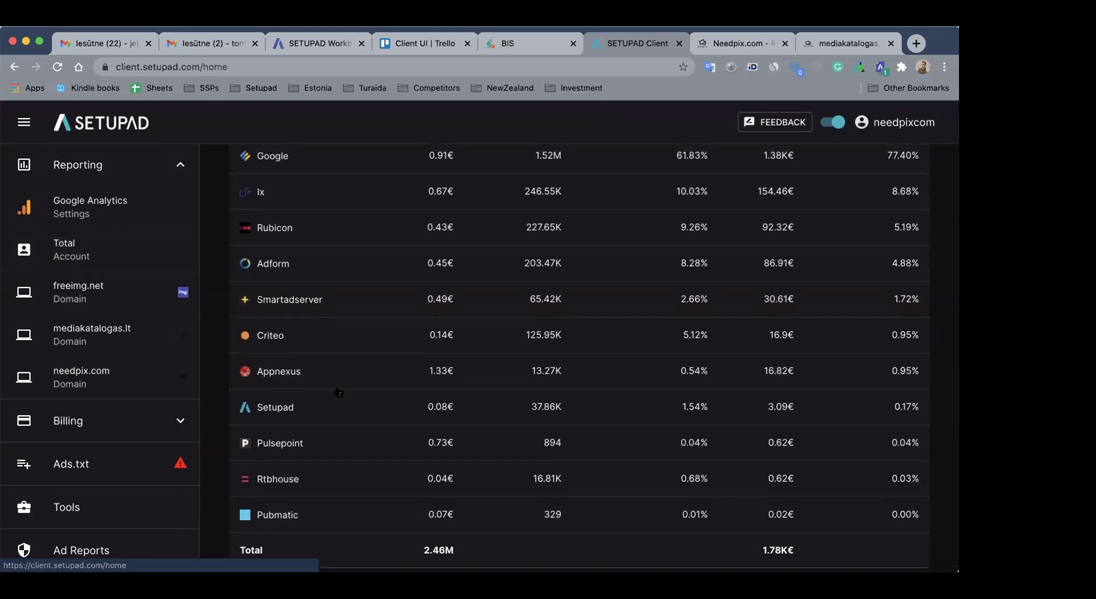
Collapse the Reporting list and return to the top, showing 1814.22€ revenue
{"action": "left_click", "coordinate": [180, 165]}
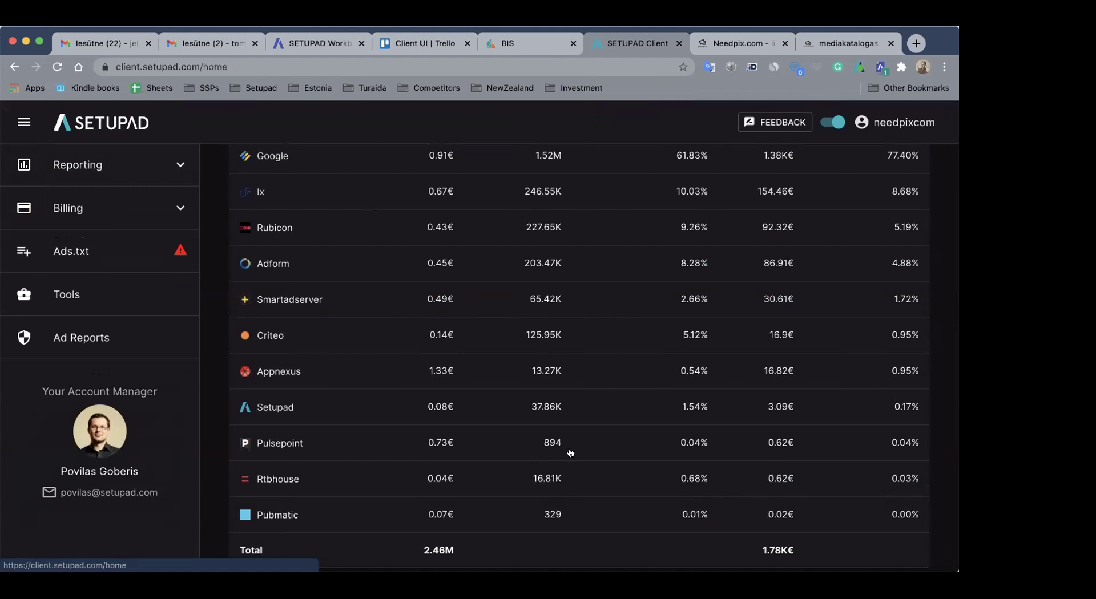
{"action": "scroll", "coordinate": [569, 452], "scroll_direction": "up", "scroll_amount": 10}
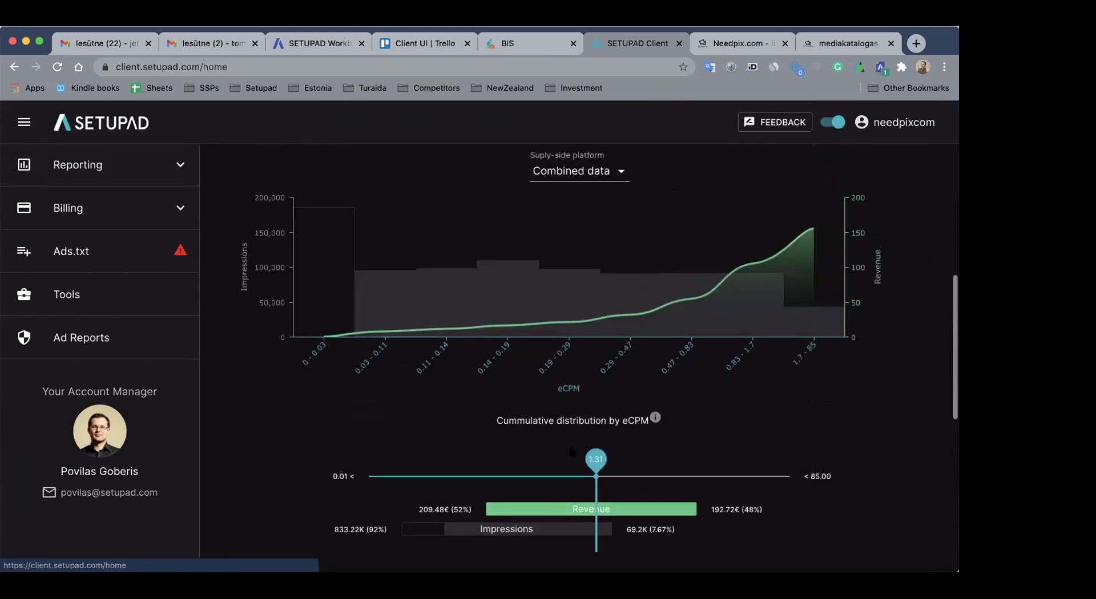
{"action": "scroll", "coordinate": [570, 451], "scroll_direction": "up", "scroll_amount": 1}
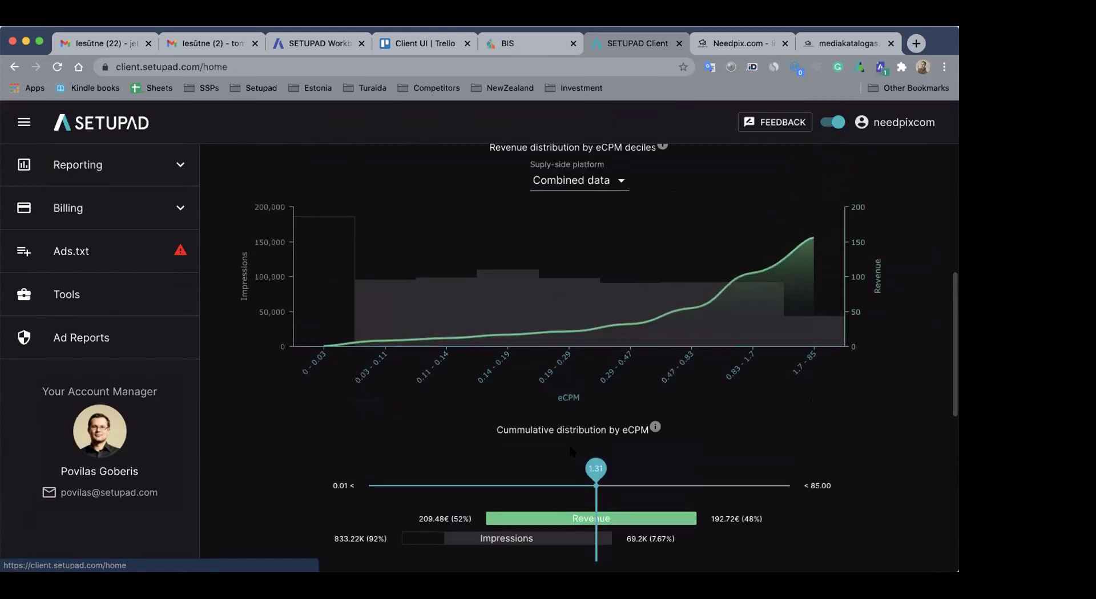
{"action": "scroll", "coordinate": [570, 451], "scroll_direction": "up", "scroll_amount": 5}
{"action": "scroll", "coordinate": [572, 452], "scroll_direction": "up", "scroll_amount": 6}
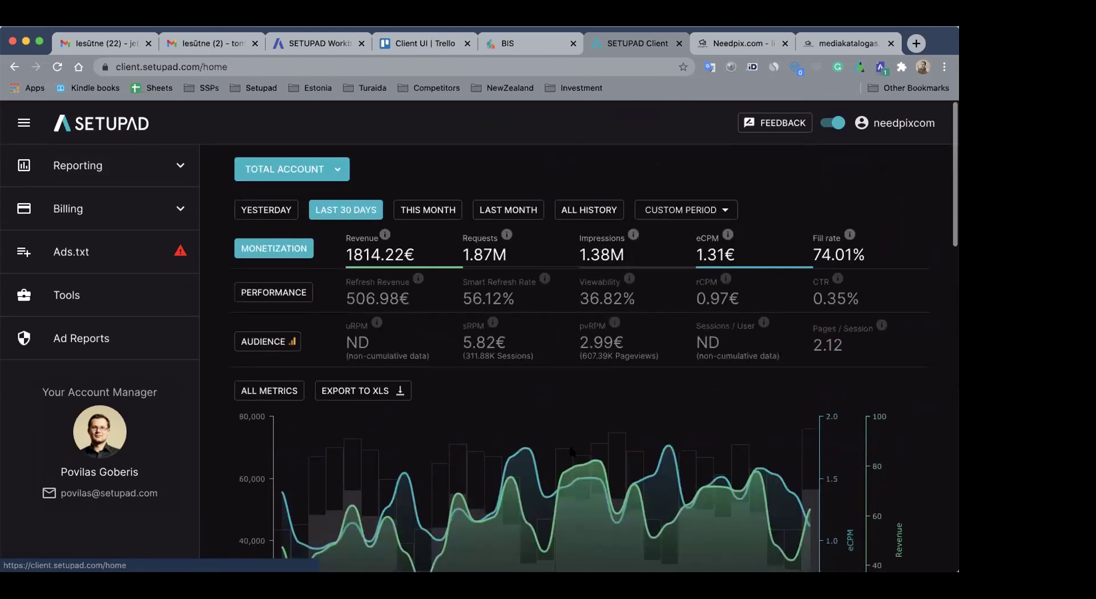
{"action": "scroll", "coordinate": [572, 452], "scroll_direction": "down", "scroll_amount": 9}
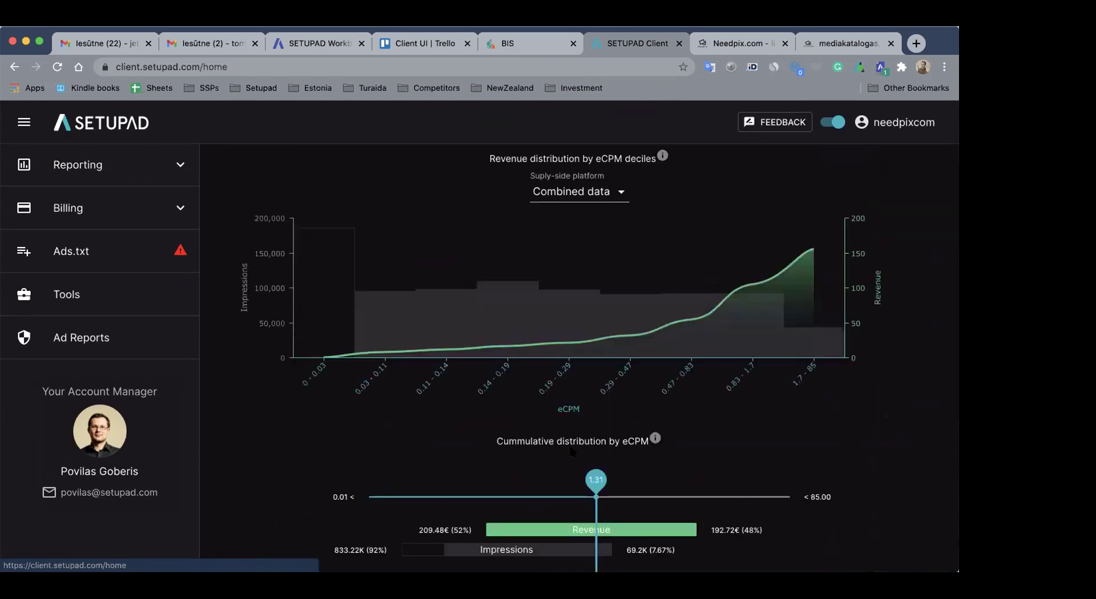
{"action": "scroll", "coordinate": [571, 450], "scroll_direction": "up", "scroll_amount": 8}
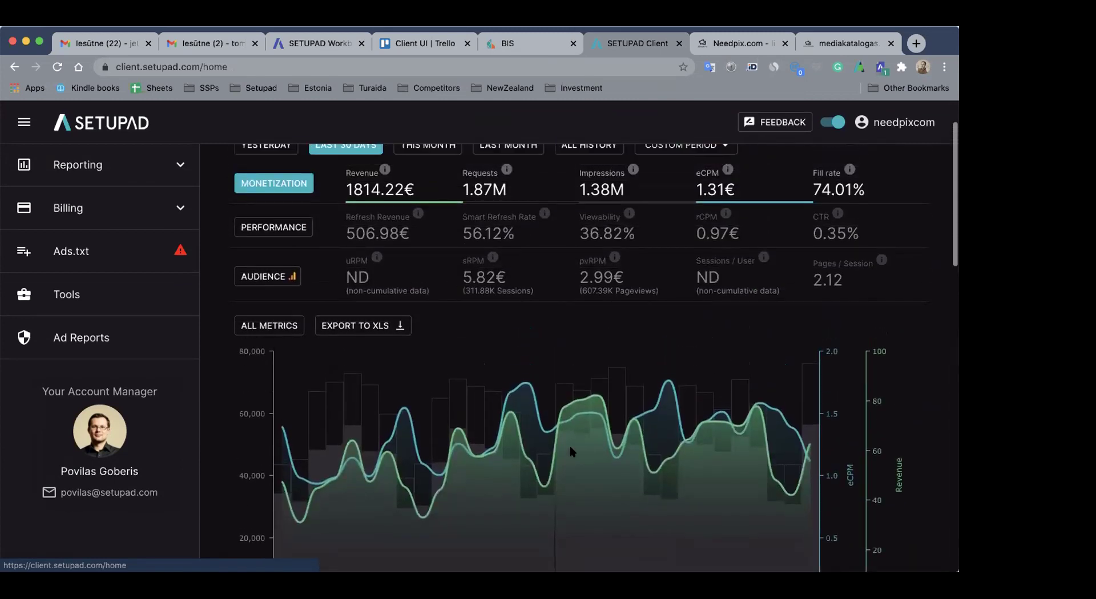
{"action": "scroll", "coordinate": [569, 450], "scroll_direction": "up", "scroll_amount": 2}
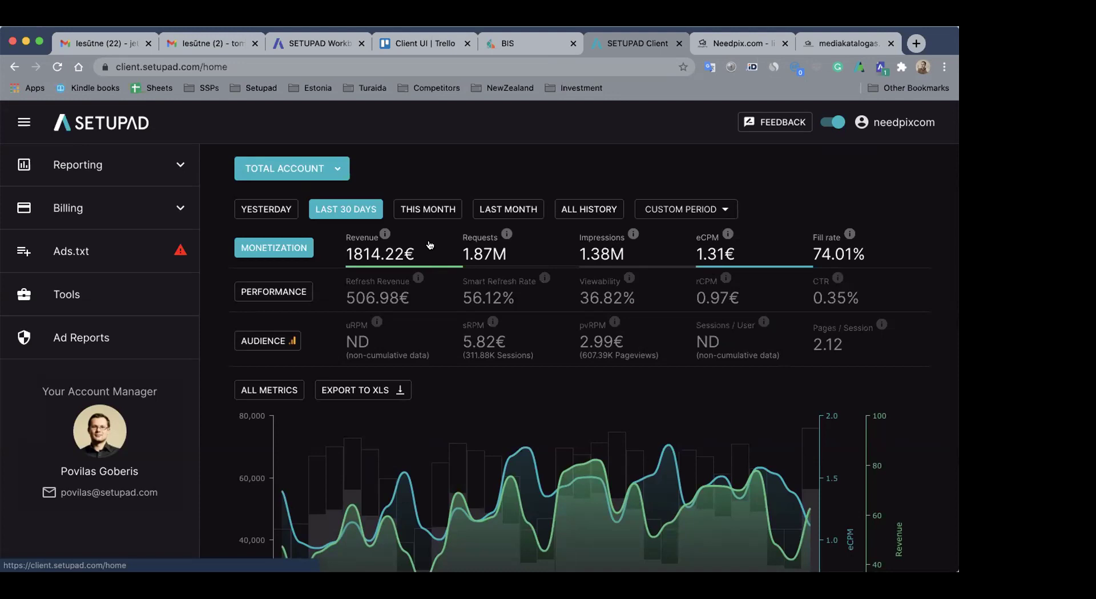
Inspect the needpixcom last-30-days dashboard chart values
{"action": "mouse_move", "coordinate": [432, 460]}
{"action": "scroll", "coordinate": [639, 393], "scroll_direction": "down", "scroll_amount": 1}
{"action": "scroll", "coordinate": [640, 395], "scroll_direction": "up", "scroll_amount": 1}
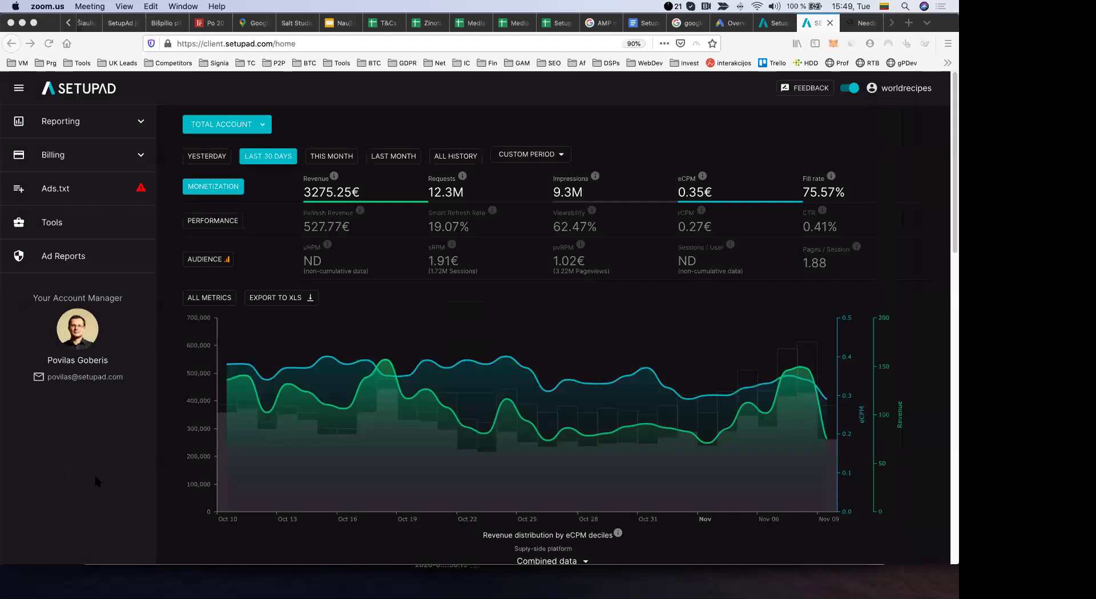
Return to the Firefox window showing the worldrecipes last-30-days report
{"action": "left_click", "coordinate": [95, 477]}
{"action": "mouse_move", "coordinate": [399, 350]}
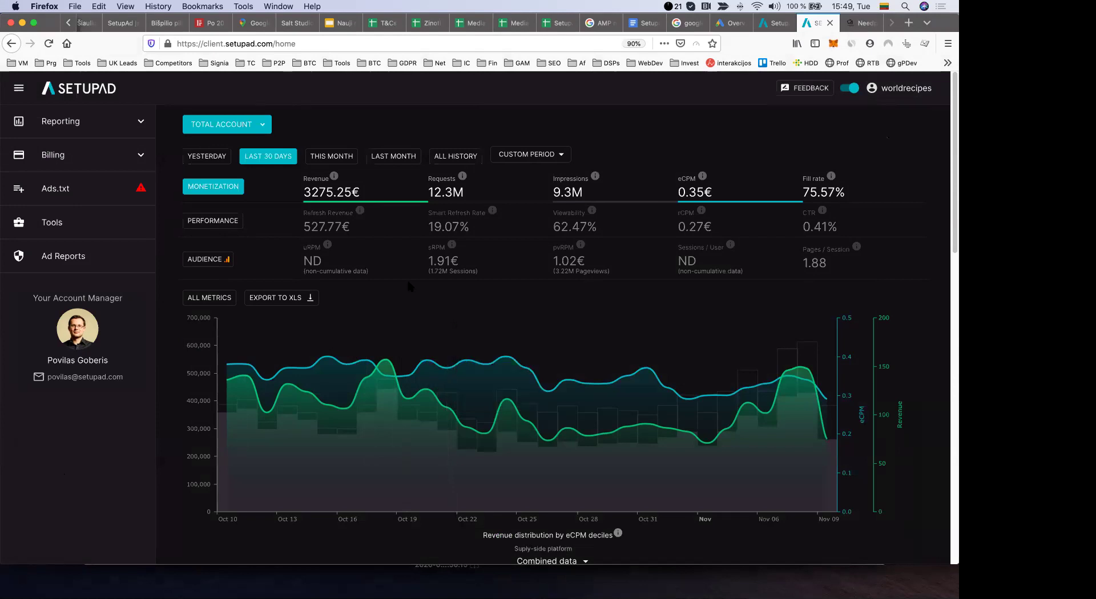
Highlight Google's 0.34€ eCPM, 60.35% revenue share and 56.75% impressions share
{"action": "scroll", "coordinate": [406, 279], "scroll_direction": "down", "scroll_amount": 10}
{"action": "scroll", "coordinate": [410, 288], "scroll_direction": "up", "scroll_amount": 1}
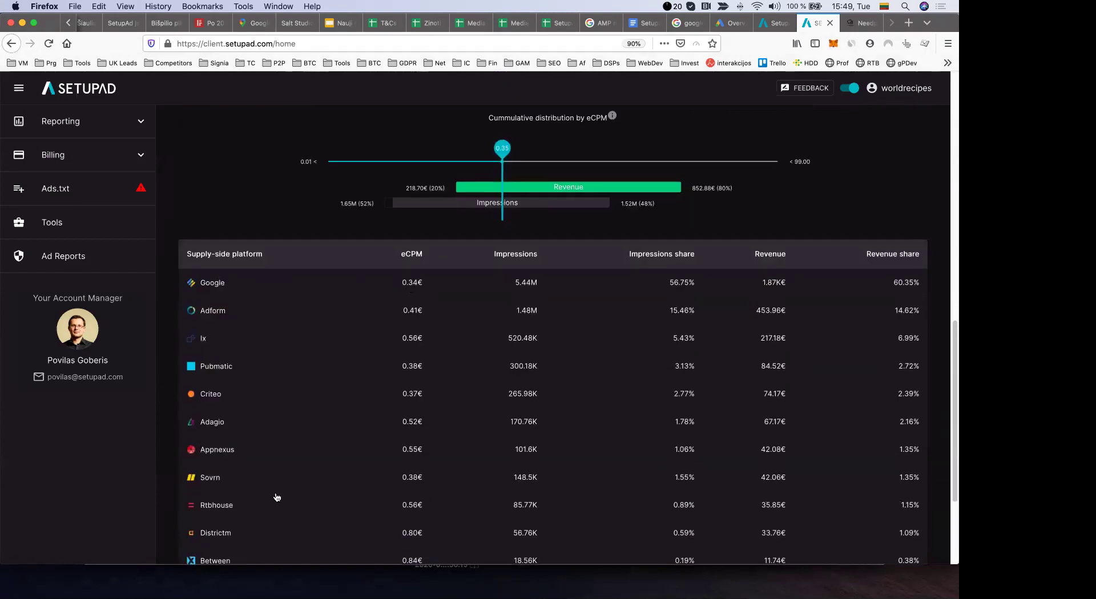
{"action": "left_click_drag", "start_coordinate": [399, 285], "coordinate": [426, 286]}
{"action": "left_click_drag", "start_coordinate": [894, 288], "coordinate": [916, 290]}
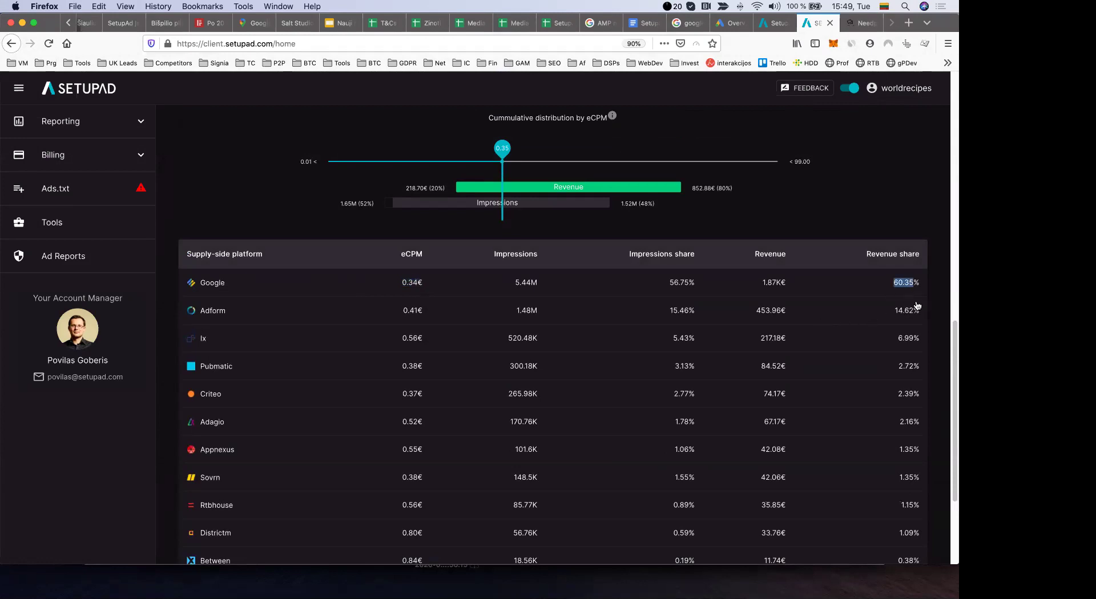
{"action": "left_click_drag", "start_coordinate": [667, 283], "coordinate": [699, 284]}
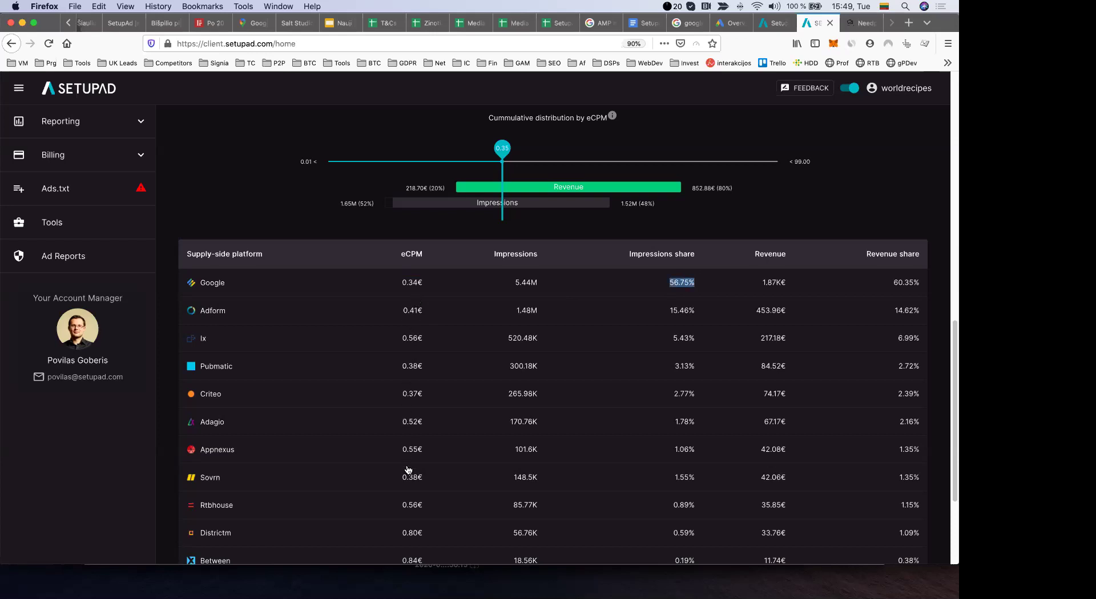
{"action": "left_click", "coordinate": [441, 387]}
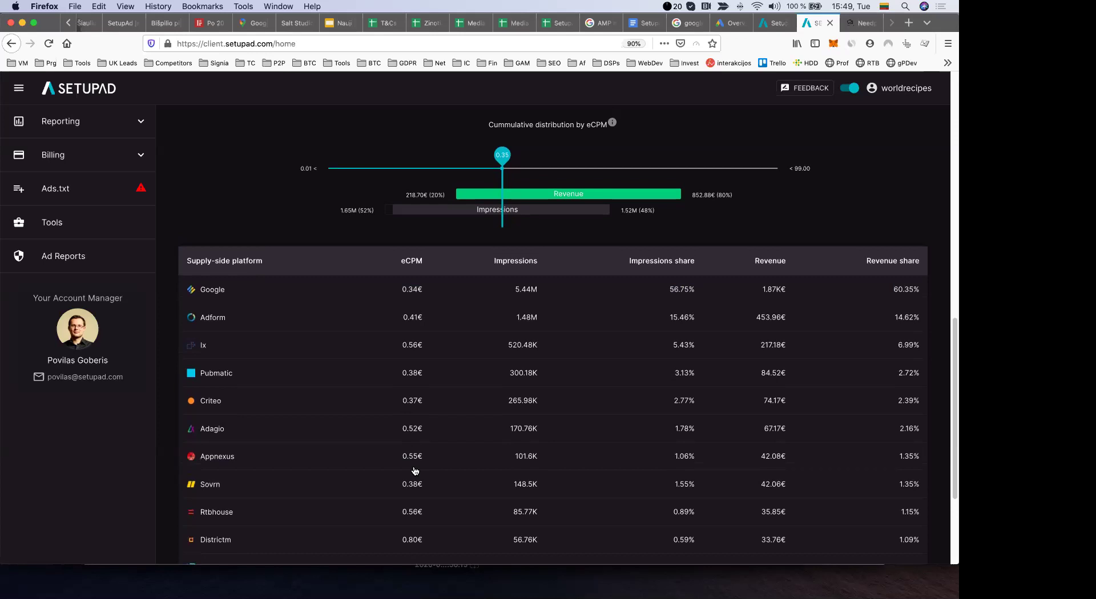
{"action": "scroll", "coordinate": [415, 471], "scroll_direction": "up", "scroll_amount": 5}
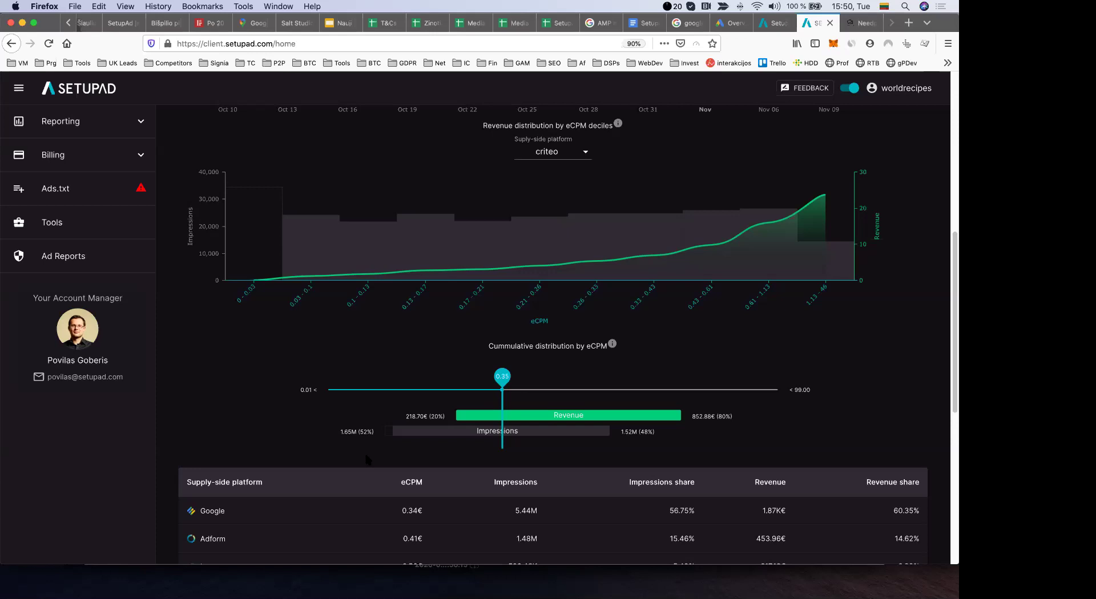
Move criteo's cumulative eCPM split point through 0.48 and 0.78, settling at 2.58
{"action": "left_click_drag", "start_coordinate": [516, 378], "coordinate": [534, 382]}
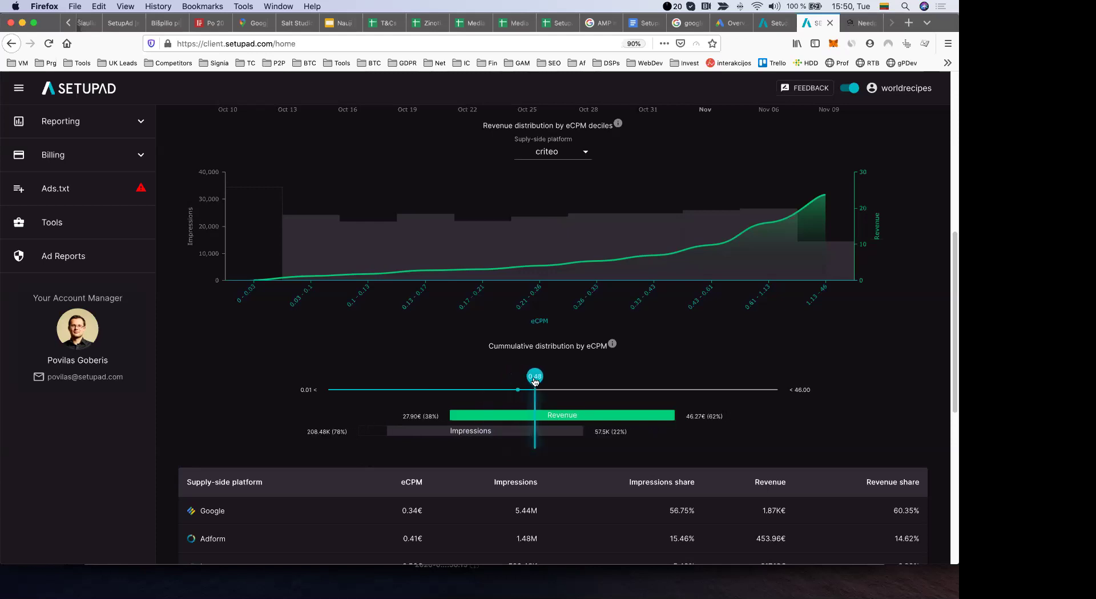
{"action": "left_click_drag", "start_coordinate": [535, 381], "coordinate": [697, 390]}
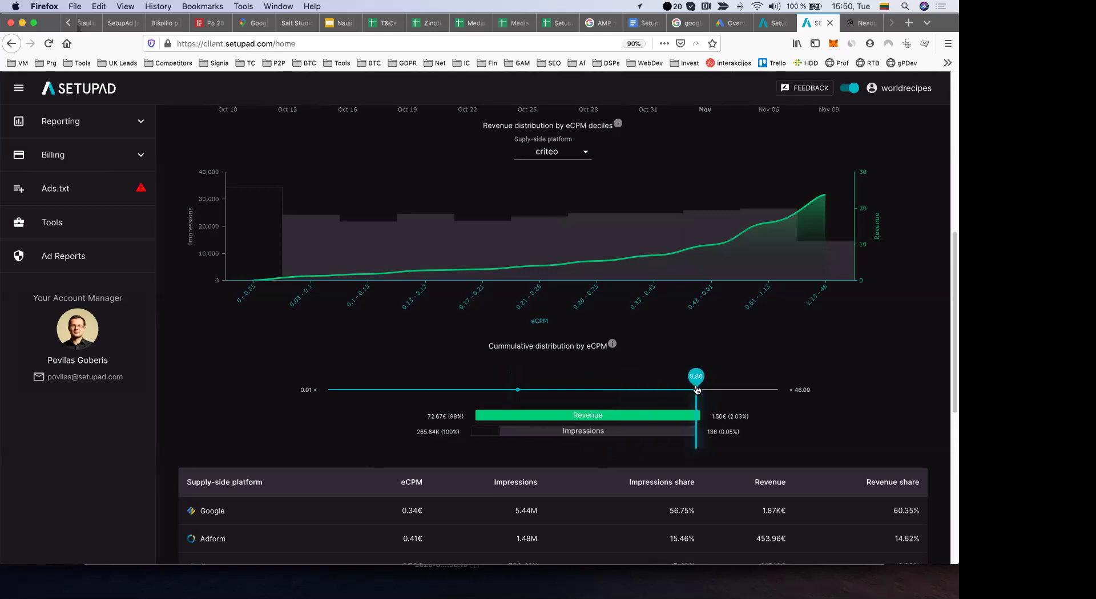
{"action": "left_click_drag", "start_coordinate": [697, 390], "coordinate": [624, 380]}
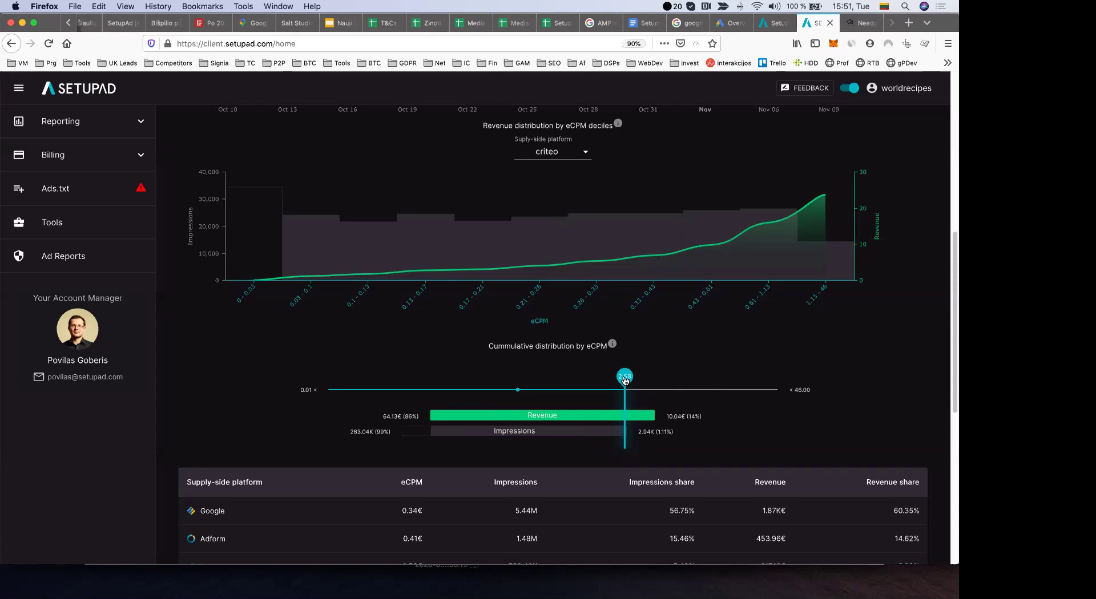
{"action": "scroll", "coordinate": [625, 380], "scroll_direction": "up", "scroll_amount": 7}
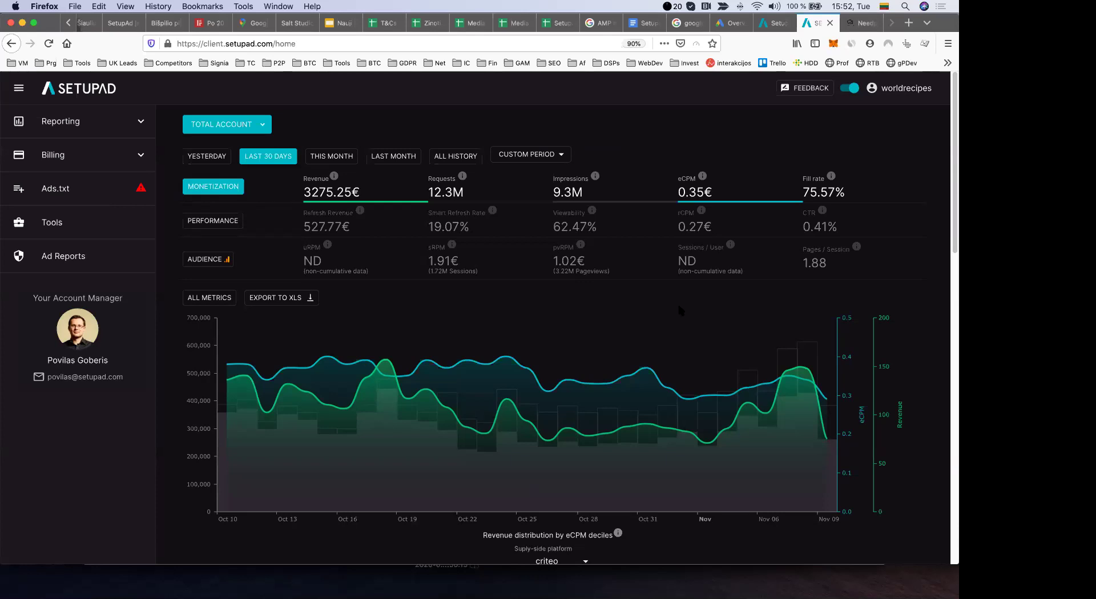
Switch the report selector from Total Account to the worldrecipes.eu domain
{"action": "left_click", "coordinate": [262, 125]}
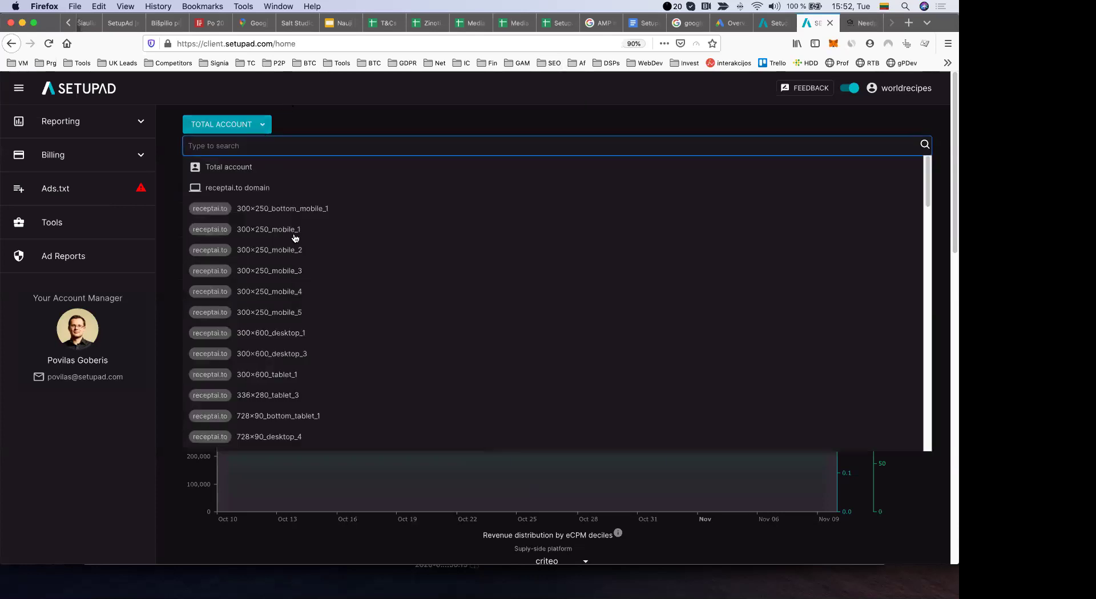
{"action": "scroll", "coordinate": [300, 244], "scroll_direction": "down", "scroll_amount": 1}
{"action": "scroll", "coordinate": [291, 268], "scroll_direction": "down", "scroll_amount": 5}
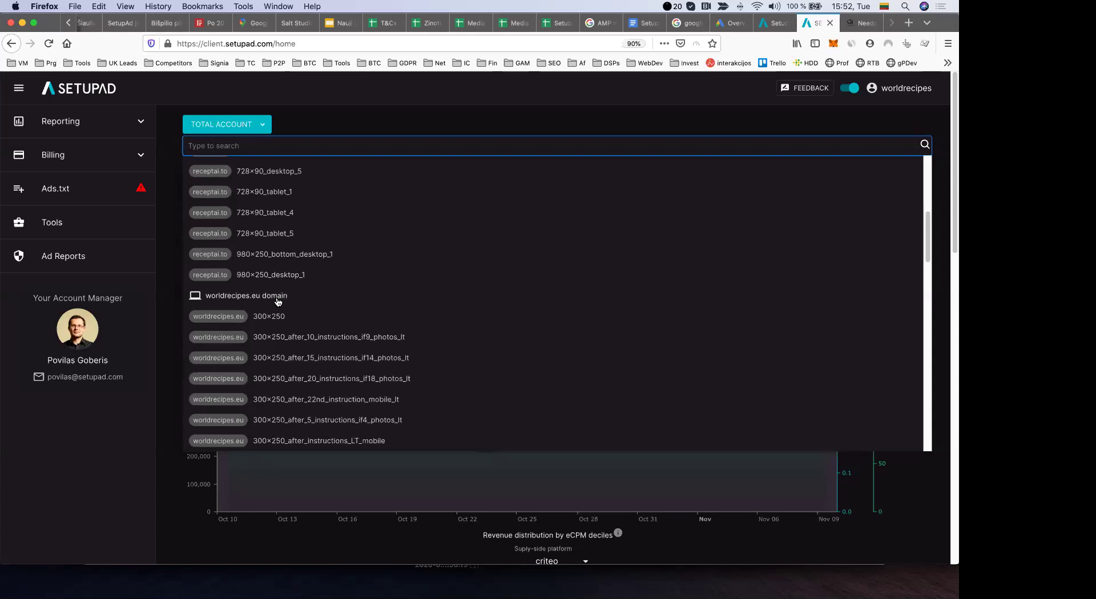
{"action": "left_click", "coordinate": [276, 295]}
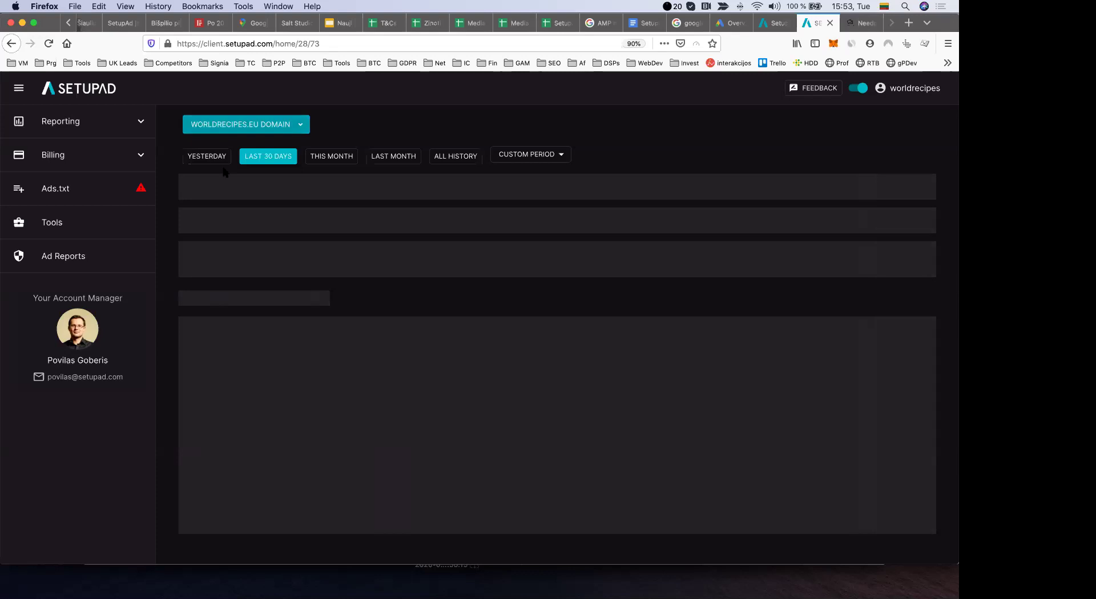
Reload the page so the worldrecipes.eu domain report finishes loading
{"action": "left_click", "coordinate": [49, 43]}
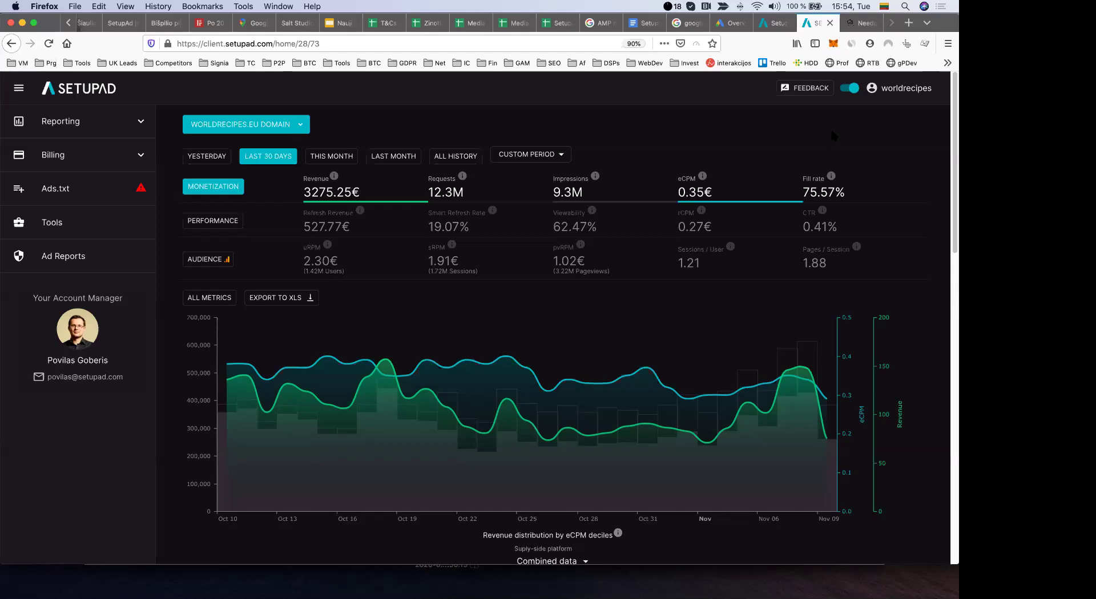
{"action": "left_click", "coordinate": [850, 93]}
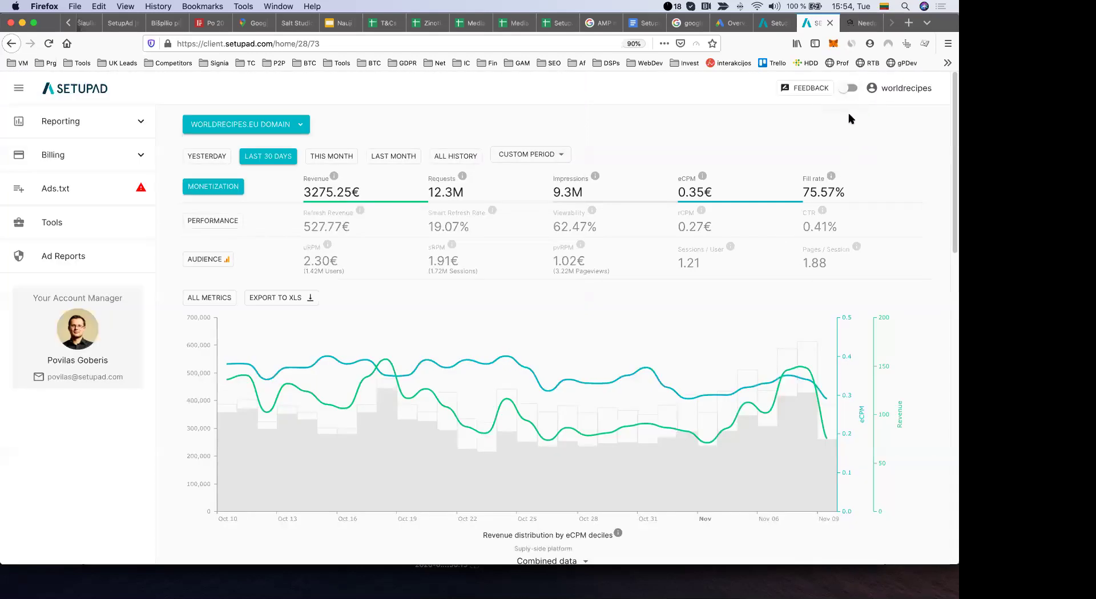
{"action": "left_click", "coordinate": [849, 89]}
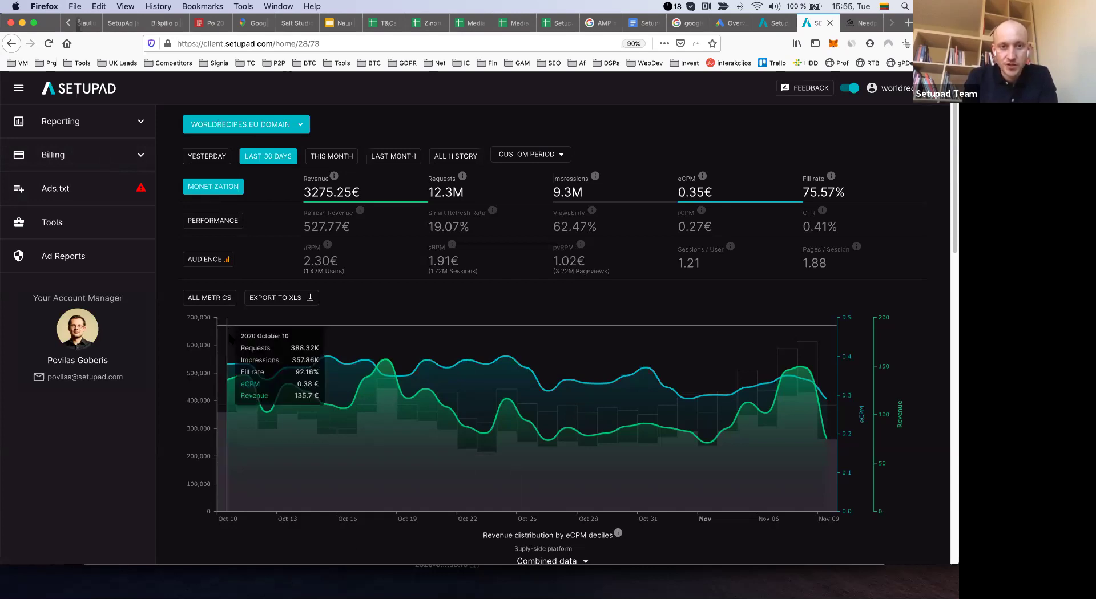
Bring the Zoom meeting app to the front from the window overview
{"action": "mouse_move", "coordinate": [553, 535]}
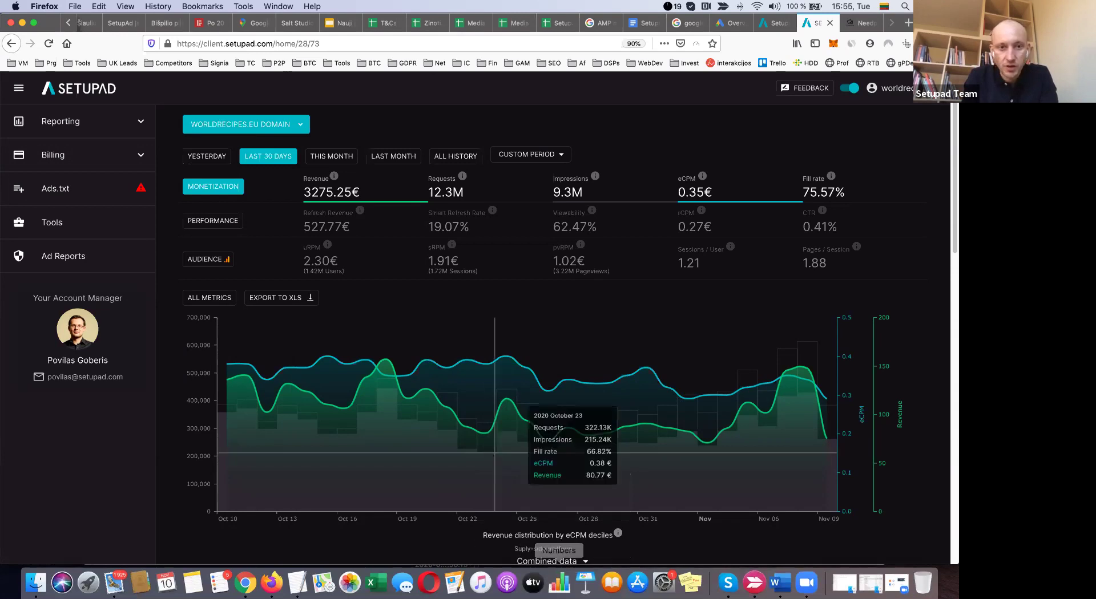
{"action": "key", "text": "ctrl+Up"}
{"action": "key", "text": "ctrl+Up"}
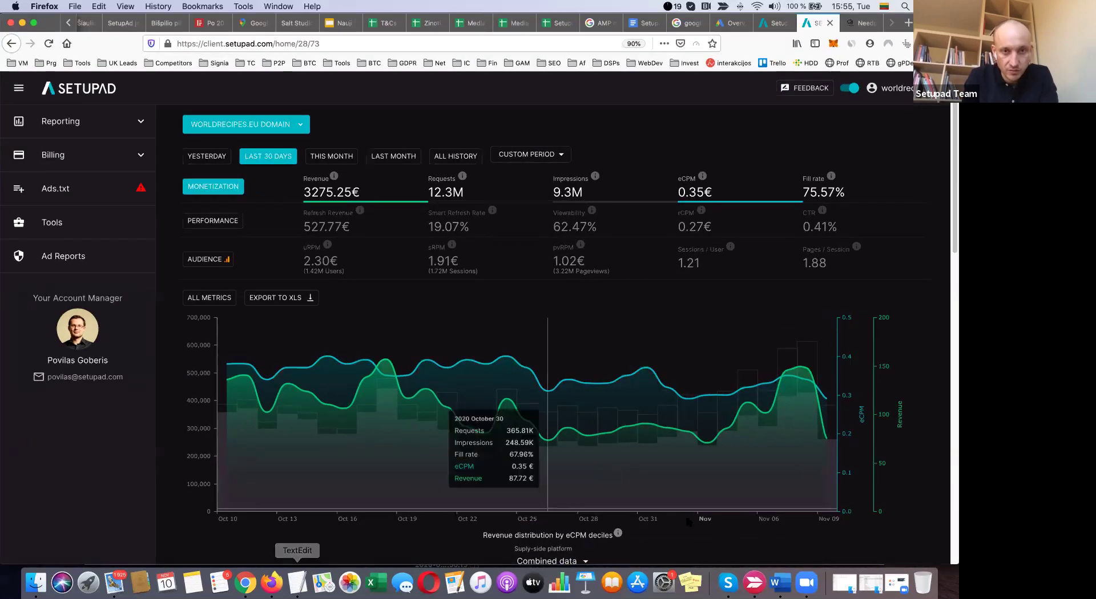
{"action": "left_click", "coordinate": [805, 582]}
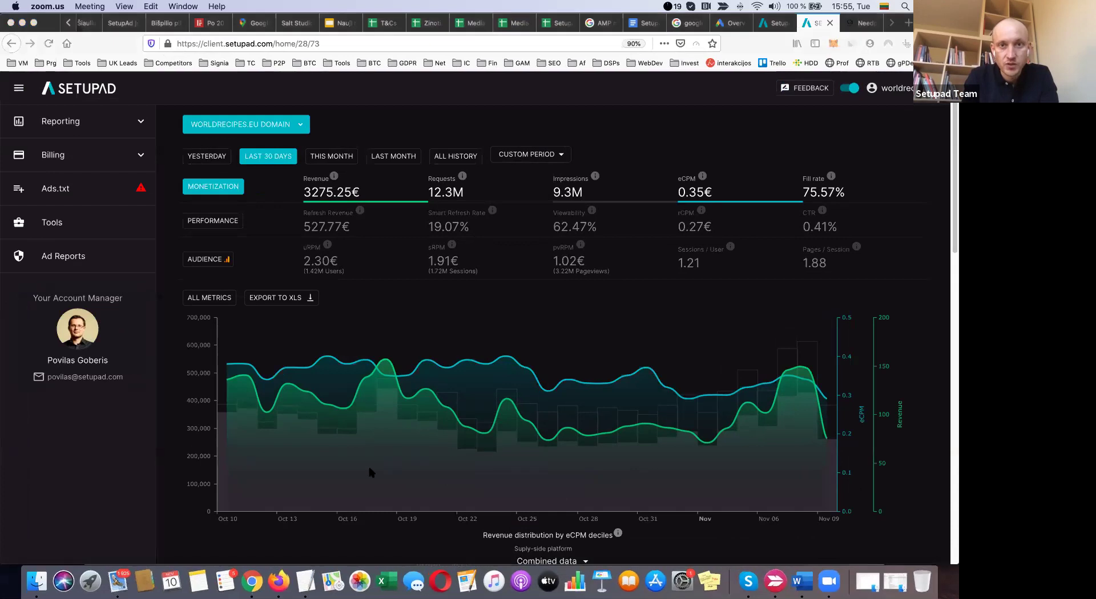